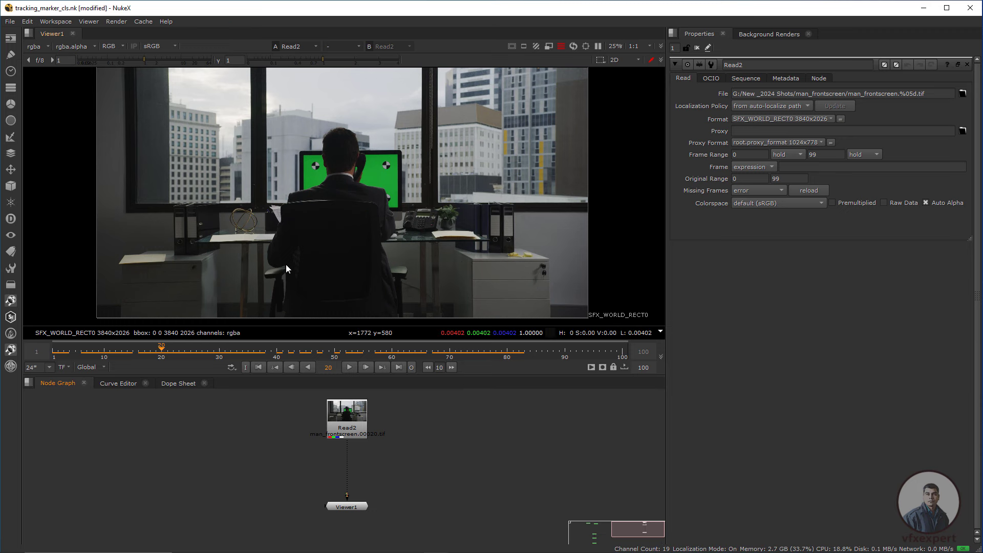
- Play and scrub through the footage, examining the tracking markers on the green monitor behind the man
left_click_drag(169, 354, 202, 363)
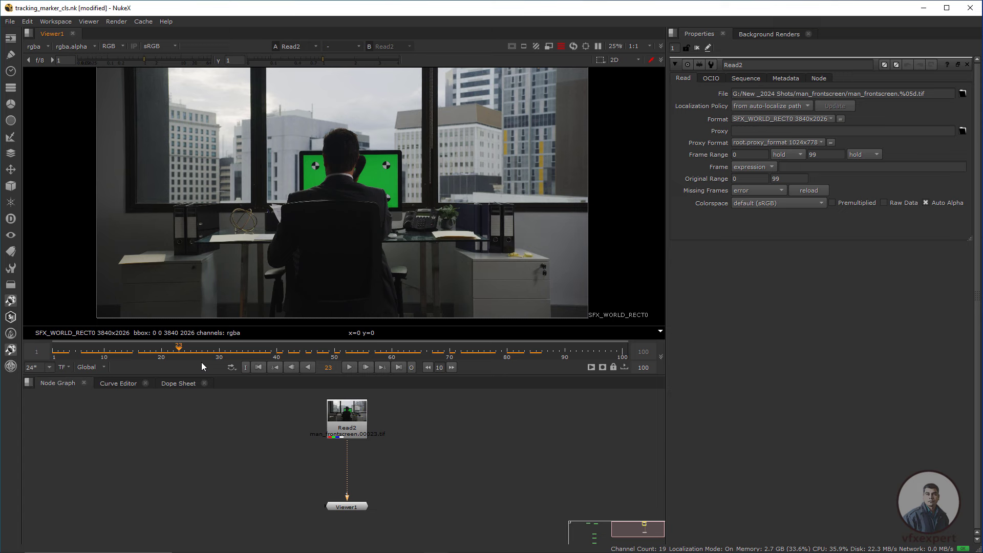
left_click(351, 369)
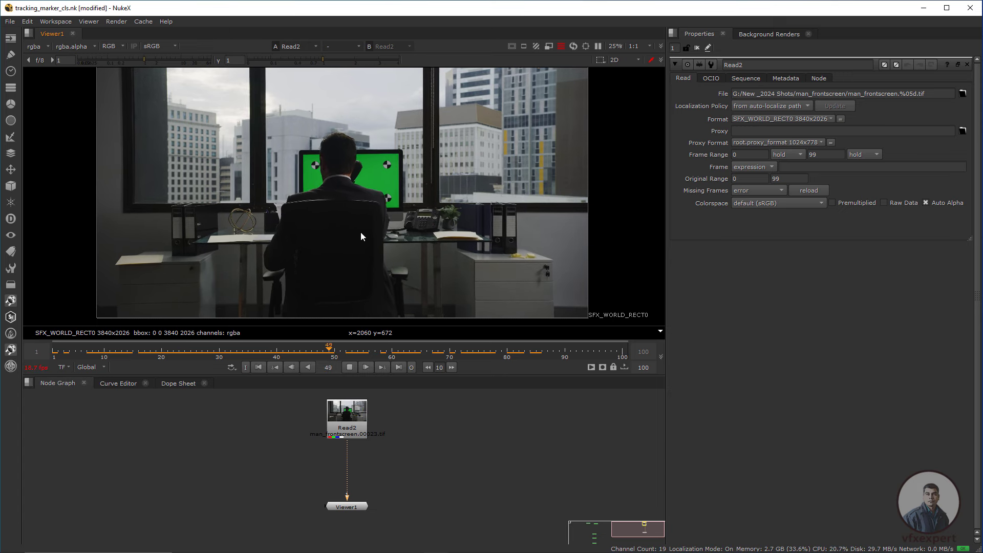
left_click(349, 369)
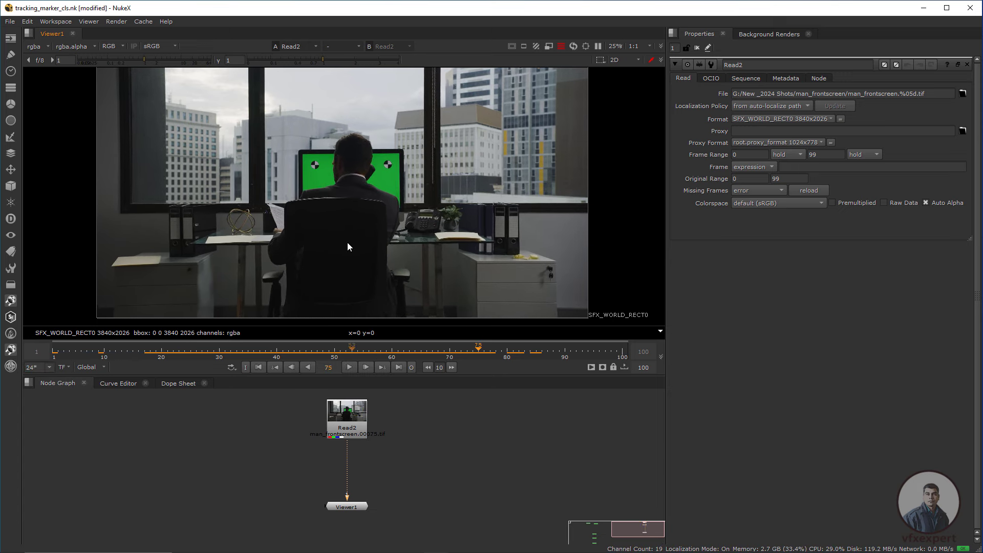
scroll(345, 164, "up", 2)
left_click_drag(435, 163, 248, 253)
left_click_drag(454, 357, 253, 352)
left_click_drag(465, 139, 231, 266)
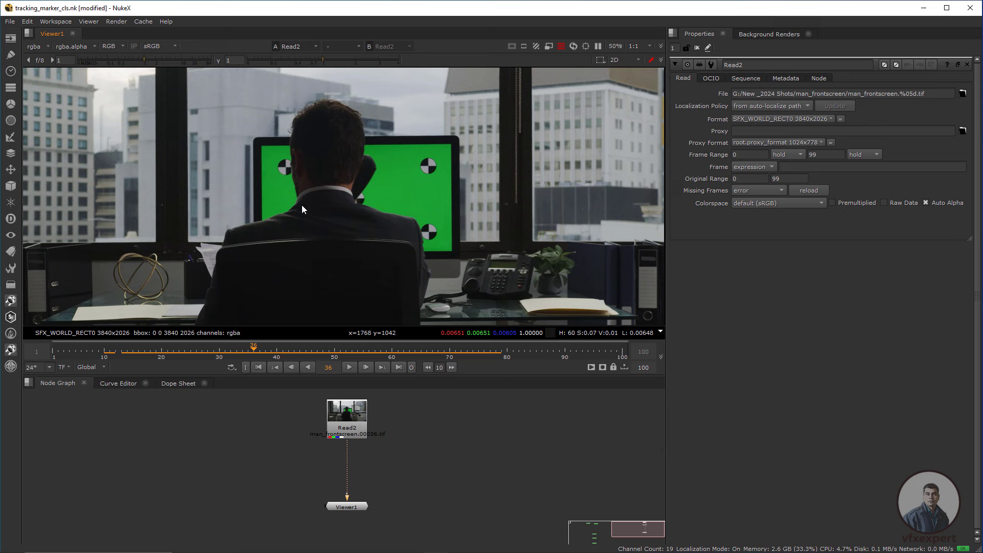
scroll(302, 220, "up", 1)
middle_click_drag(328, 256, 342, 234)
scroll(344, 236, "down", 2)
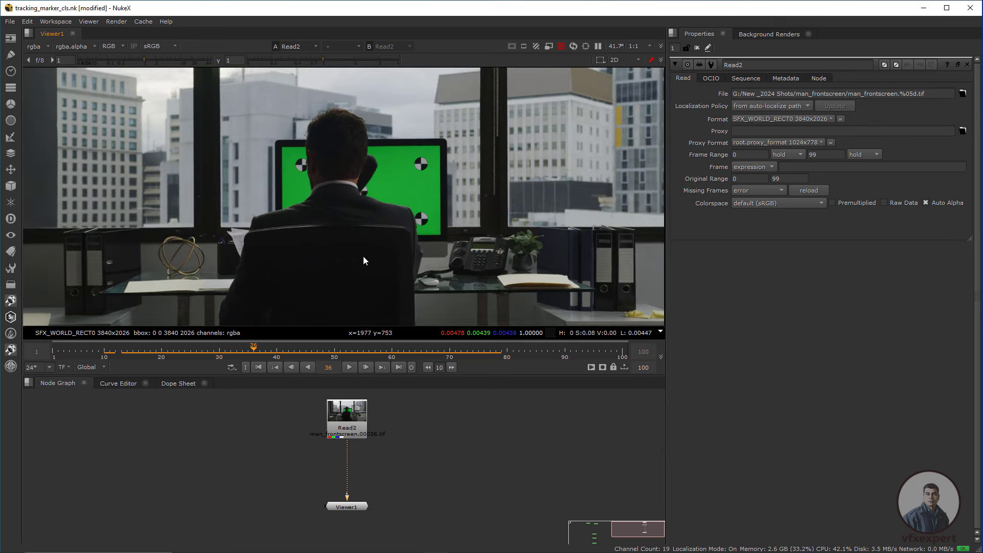
- Add a RotoPaint node after the Read2 footage node
middle_click_drag(401, 426, 384, 427)
left_click(335, 424)
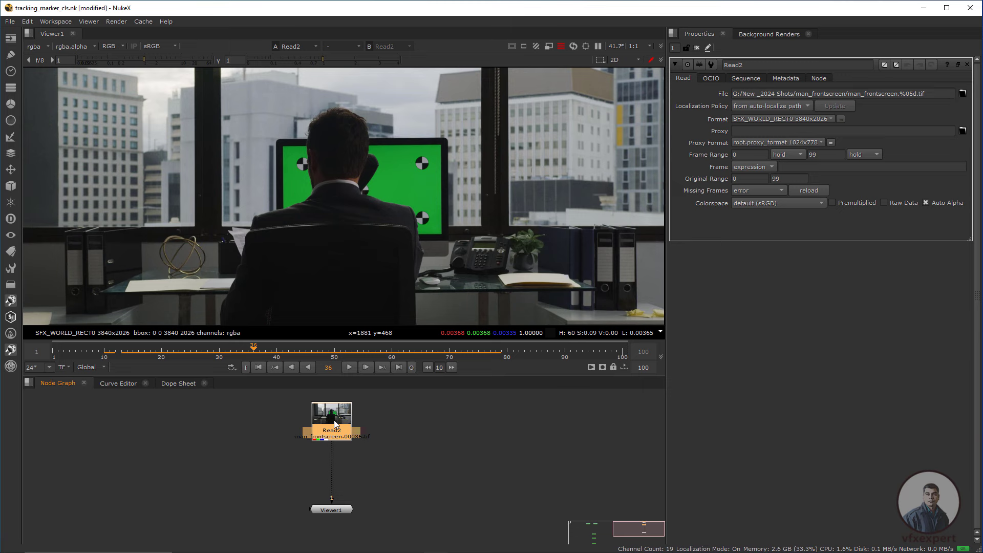
key("p")
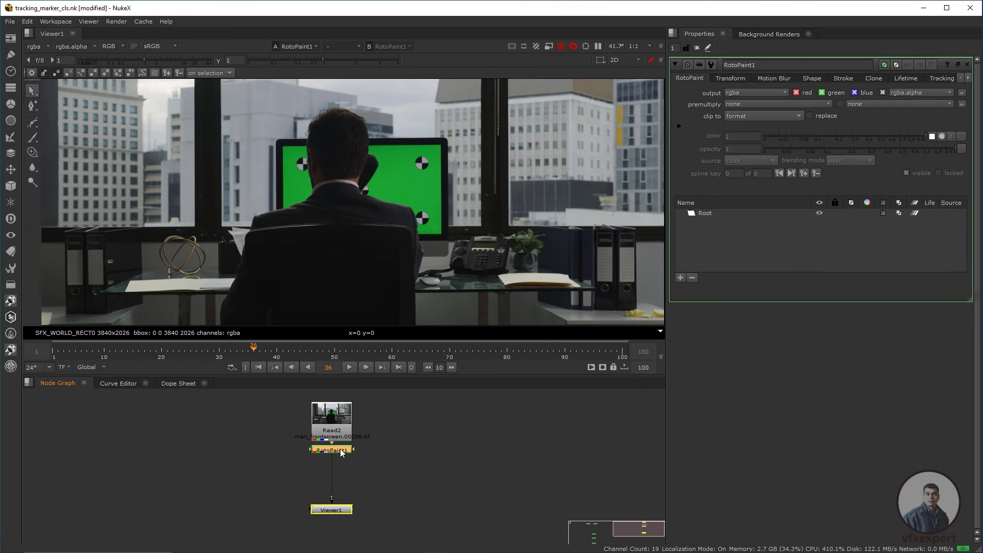
- Go to frame 40 and examine how the man's head and phone overlap the green screen's tracking markers
scroll(343, 253, "up", 4)
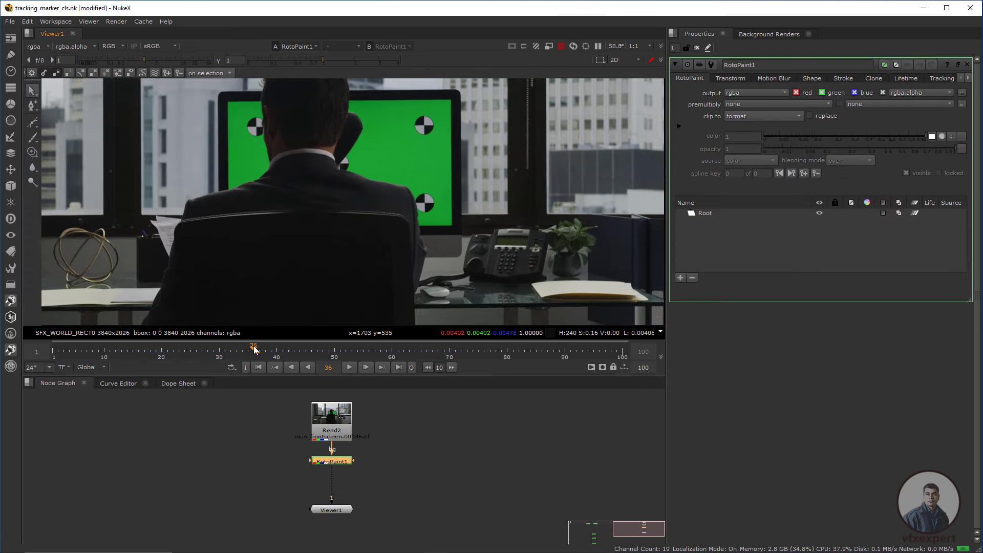
left_click_drag(333, 349, 343, 349)
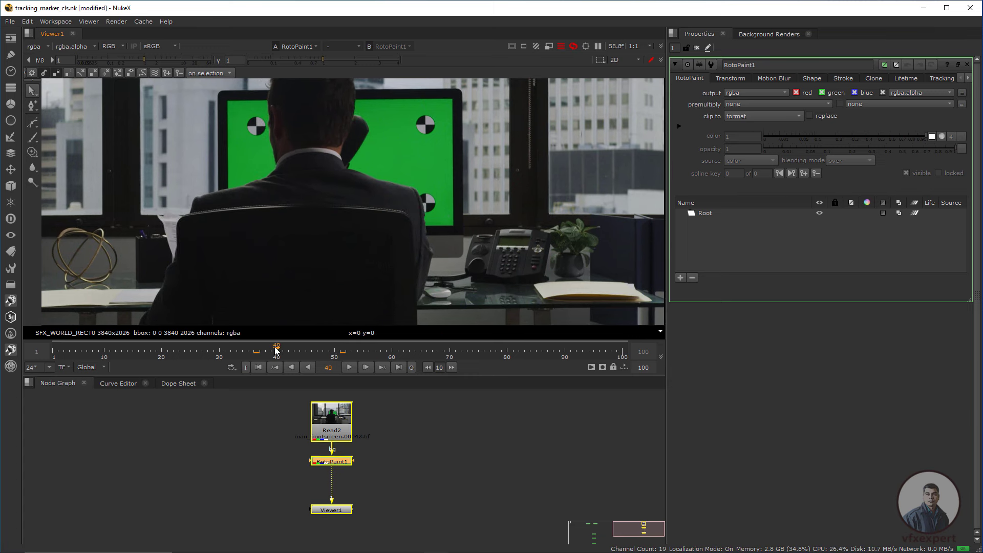
mouse_move(275, 348)
left_mouse_down()
mouse_move(258, 348)
mouse_move(278, 352)
left_mouse_up()
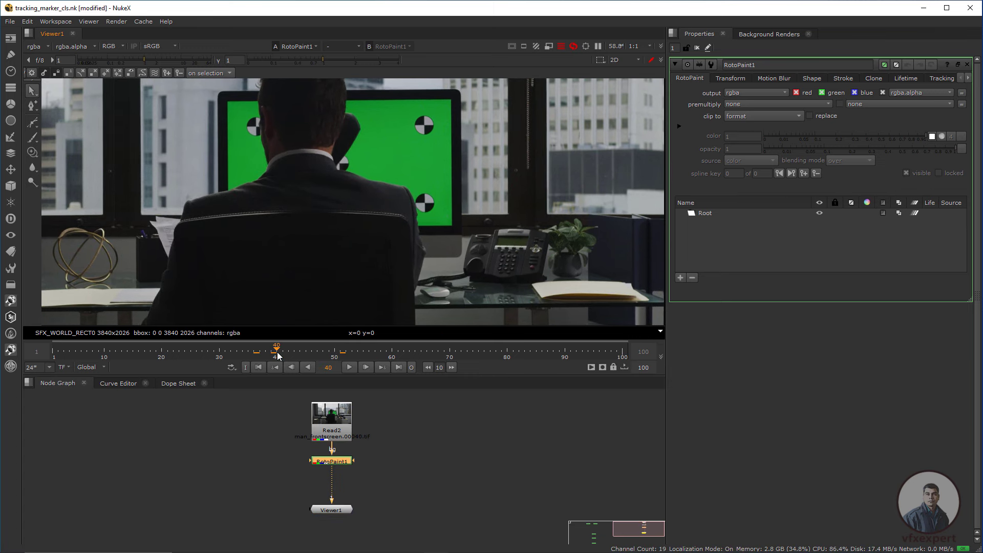
scroll(370, 189, "up", 4)
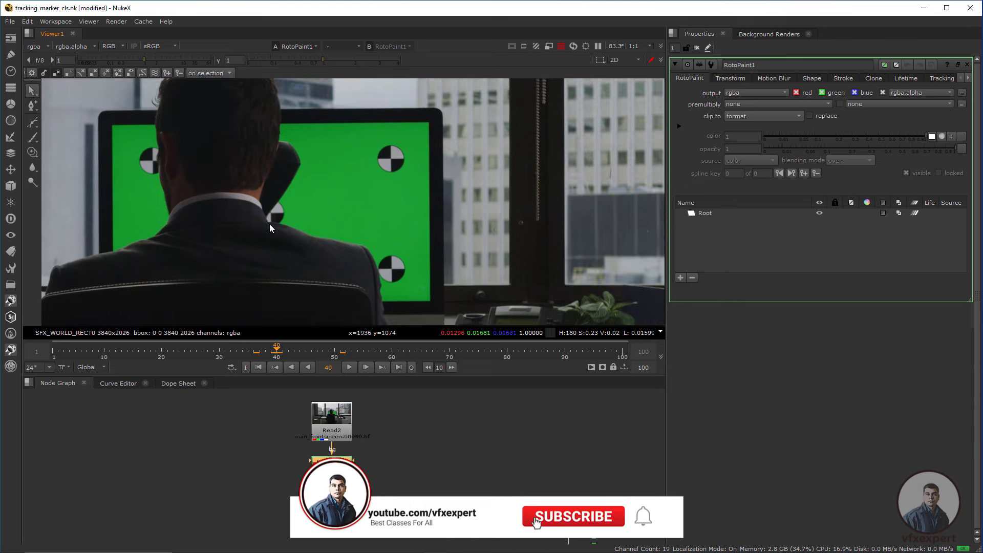
scroll(356, 226, "up", 6)
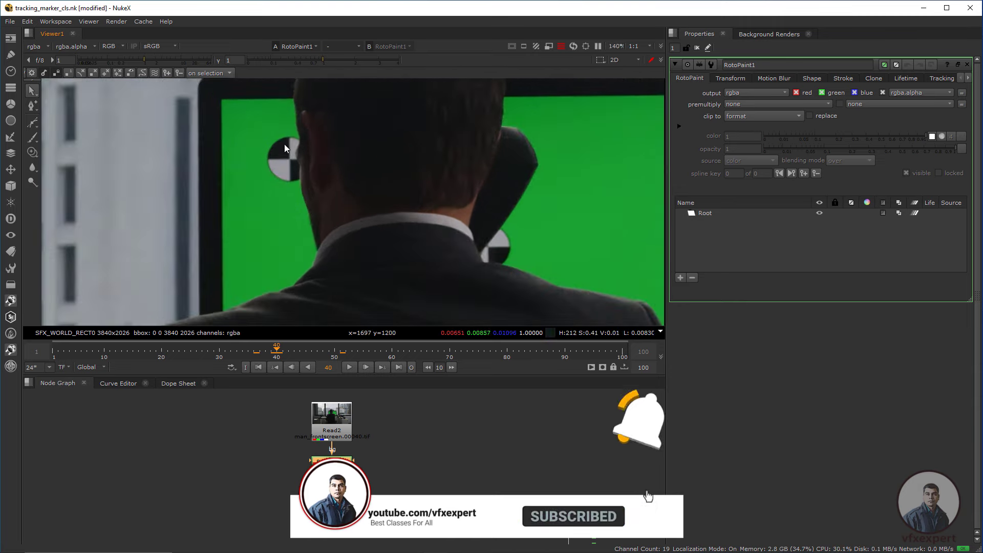
scroll(313, 230, "down", 6)
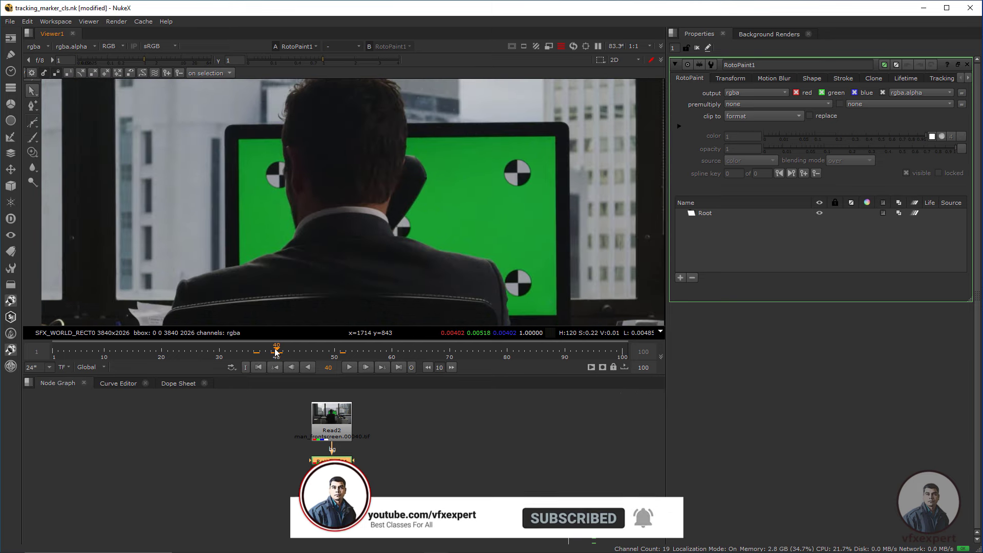
- Compare the visibility of the tracking markers at frame 18 and nearby frames, ending on frame 40
left_click(160, 350)
left_click_drag(160, 350, 150, 351)
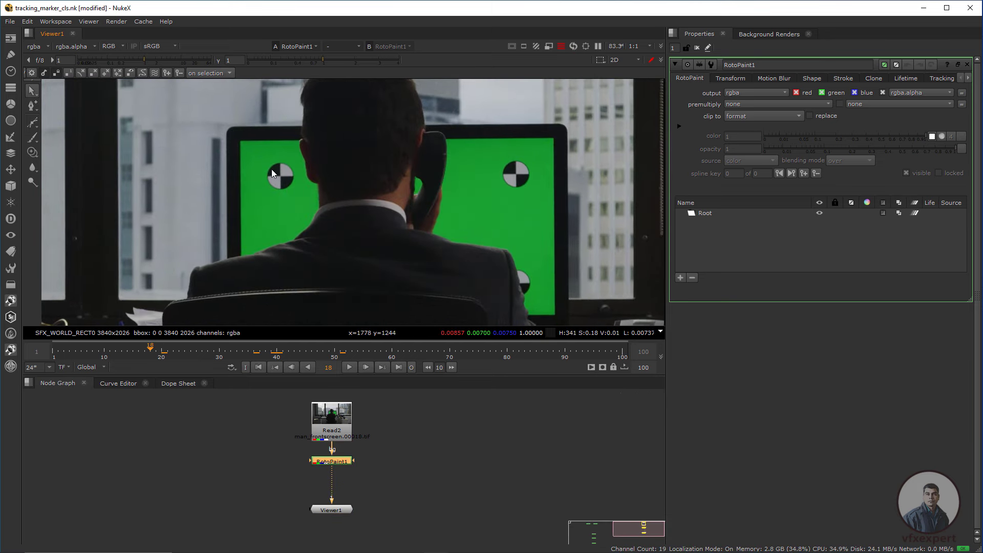
scroll(358, 236, "down", 4)
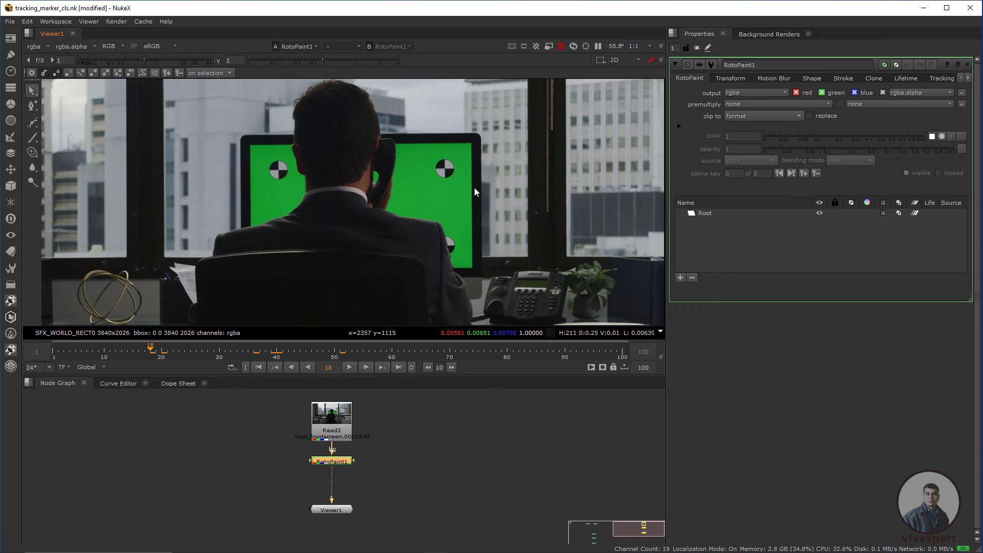
left_click(277, 352)
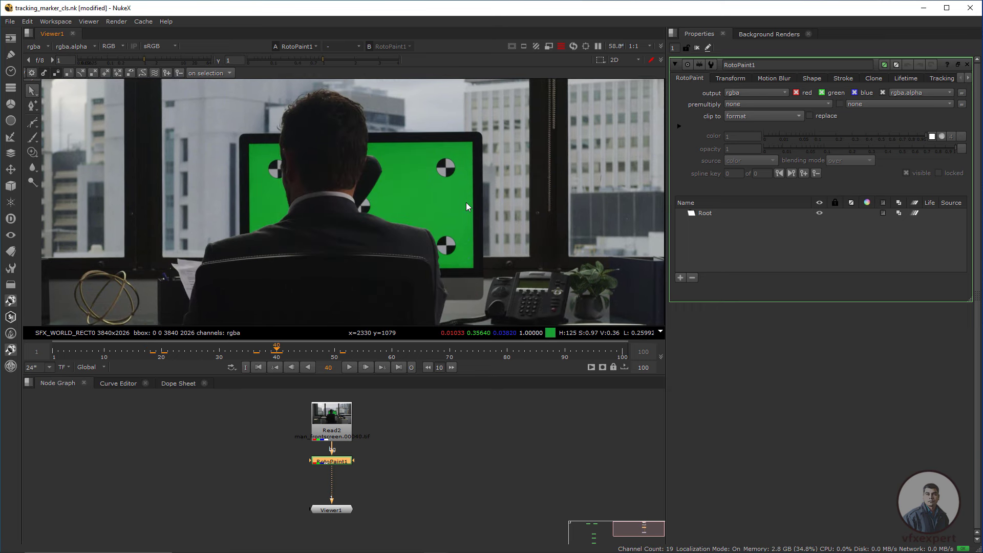
scroll(466, 202, "up", 3)
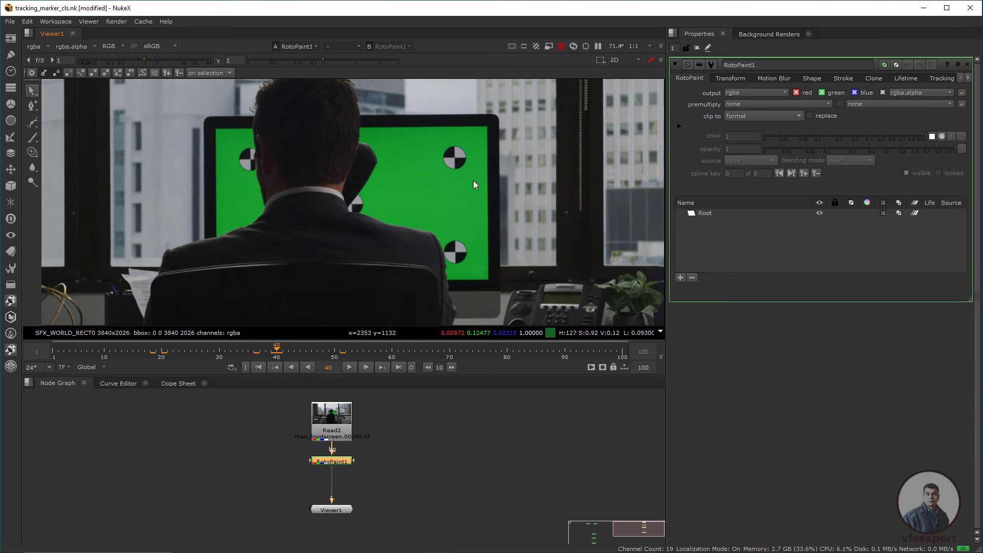
left_click_drag(279, 350, 242, 350)
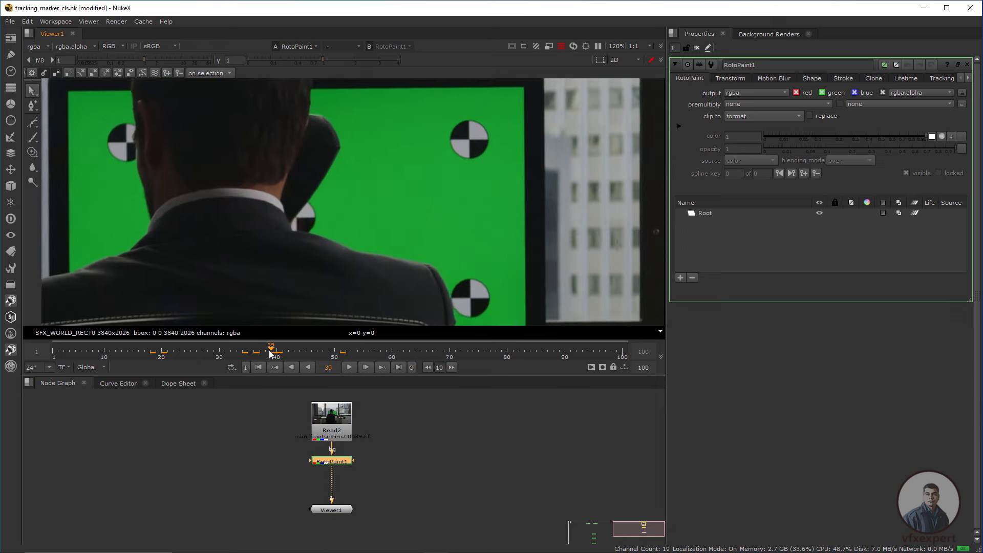
left_click_drag(272, 353, 277, 357)
scroll(382, 250, "down", 1)
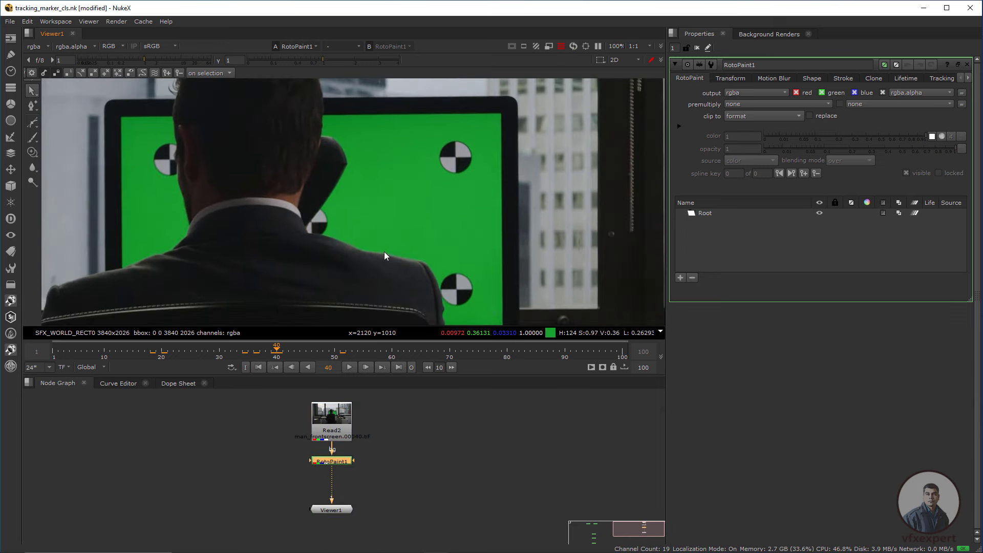
middle_click_drag(384, 251, 406, 231)
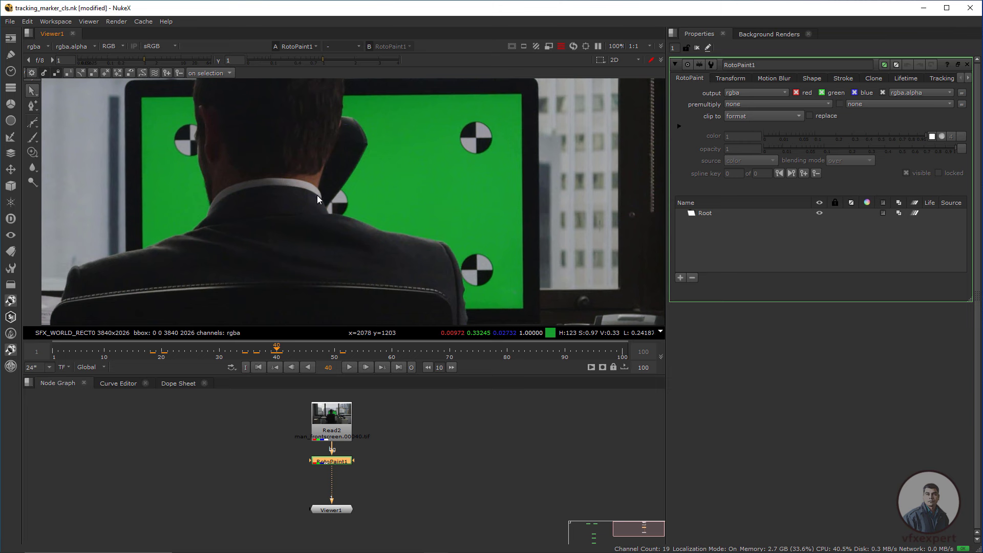
- Insert a FrameHold node between RotoPaint1 and the viewer and set its first frame to 40
middle_click_drag(355, 442, 338, 431)
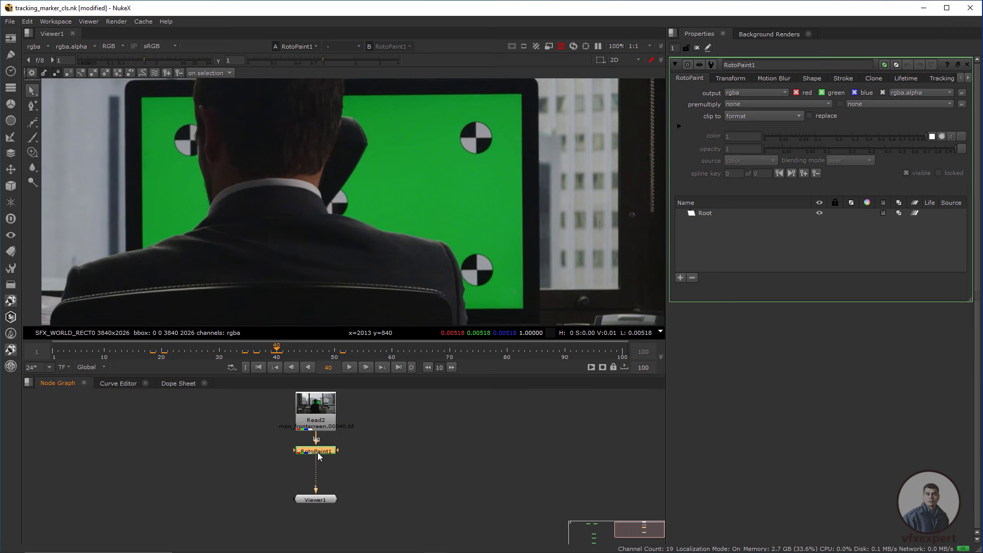
key("Tab")
type("fra")
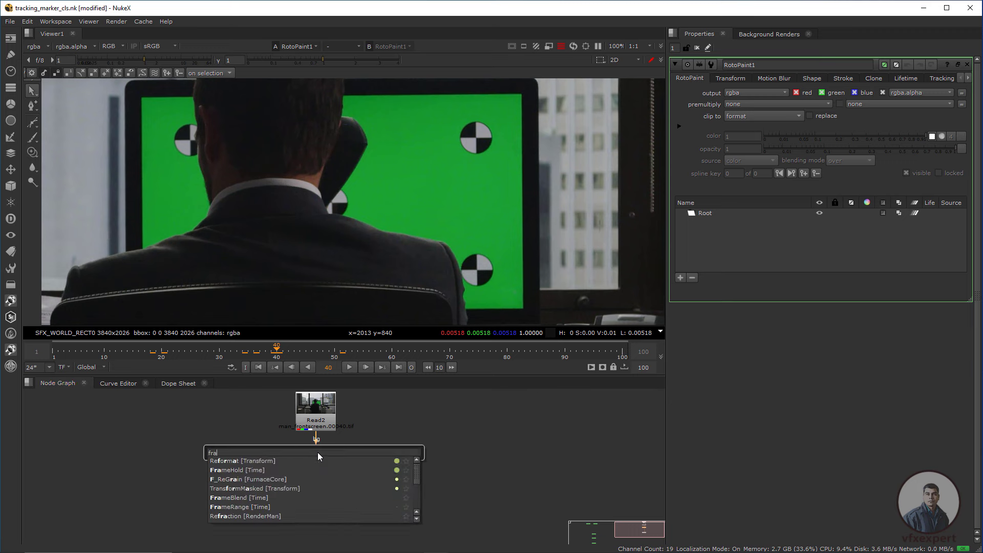
left_click(236, 471)
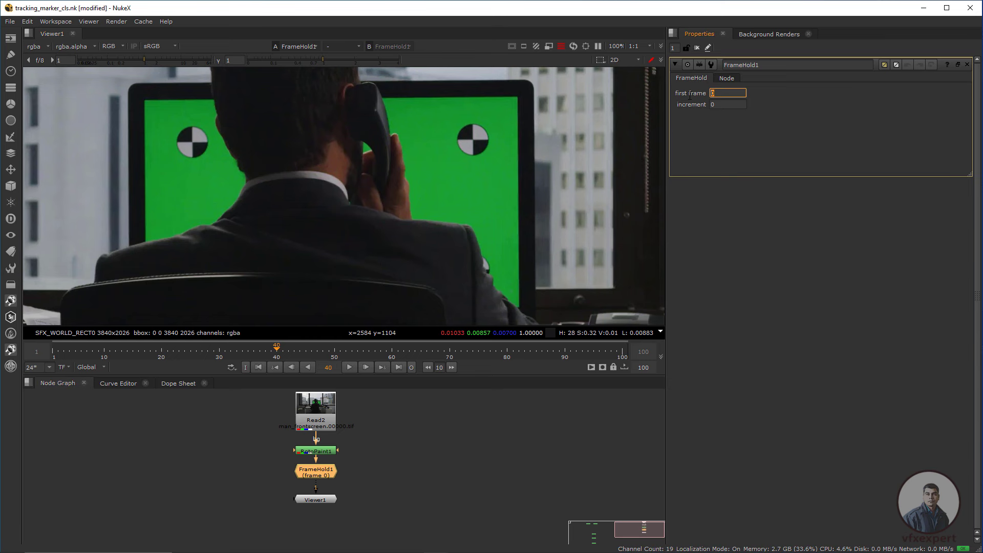
key("Return")
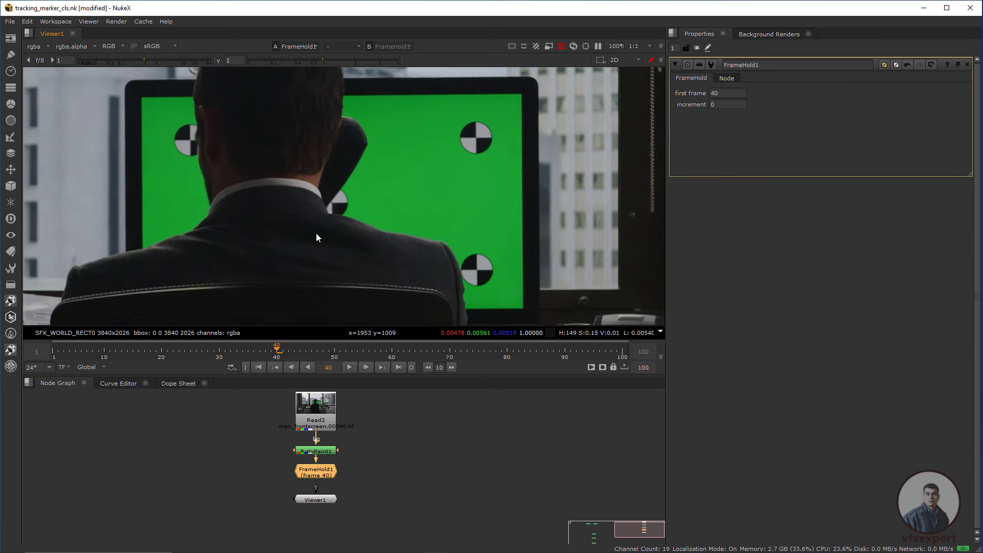
- Reopen the RotoPaint1 settings, choose the Clone brush and set its hardness to 0
middle_click_drag(403, 197, 377, 199)
mouse_move(320, 489)
middle_mouse_down()
mouse_move(326, 496)
mouse_move(297, 500)
middle_mouse_up()
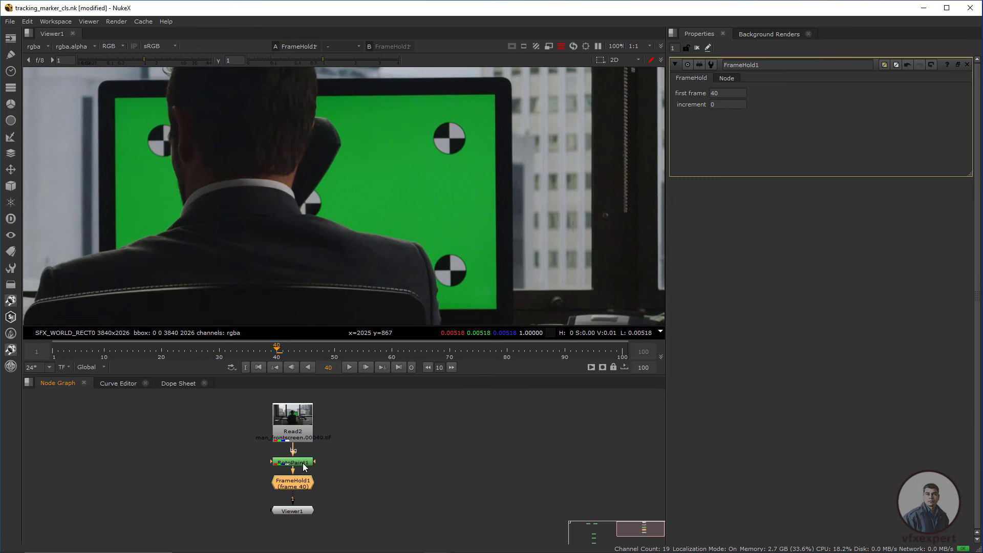
double_click(303, 463)
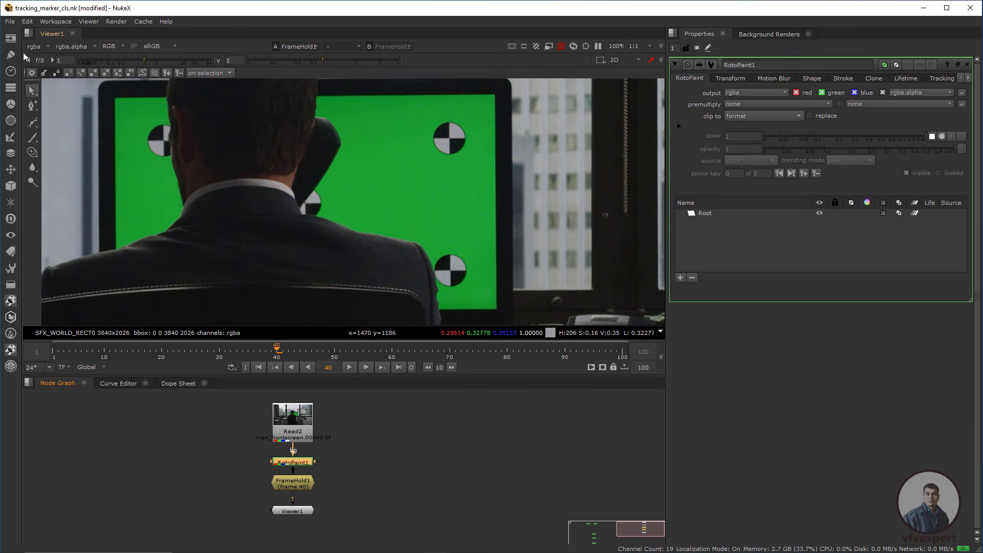
right_click(32, 152)
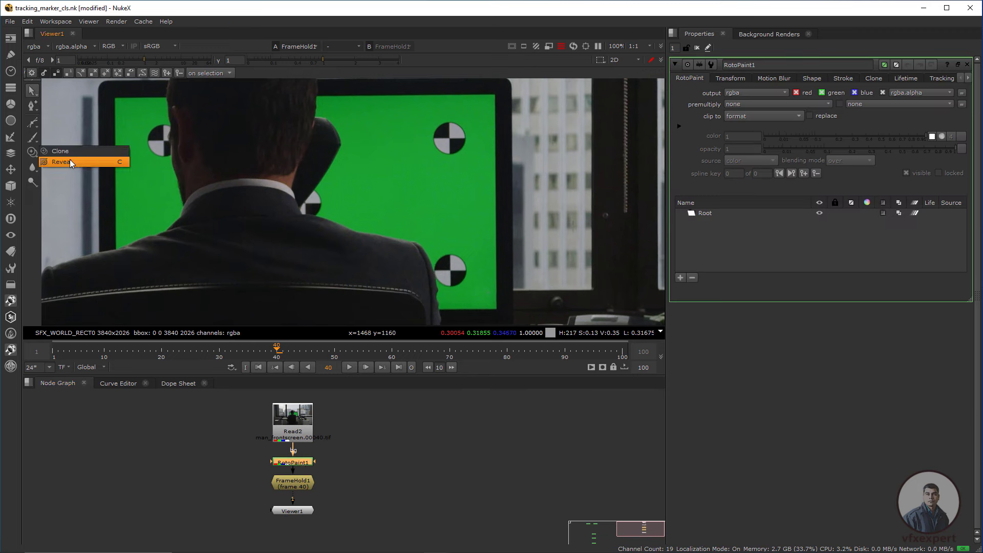
left_click(57, 147)
scroll(440, 156, "up", 2)
middle_click_drag(448, 162, 490, 179)
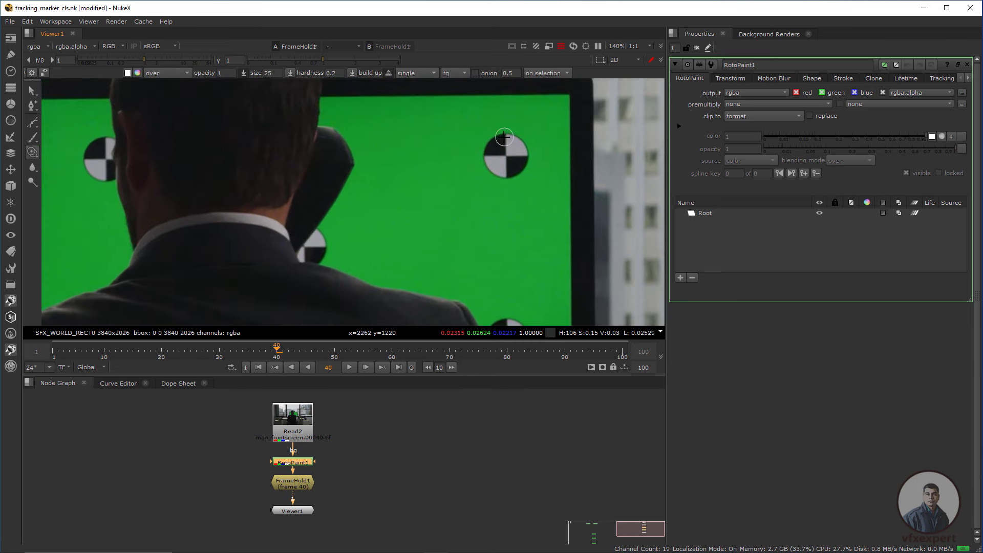
middle_click_drag(486, 116, 448, 141)
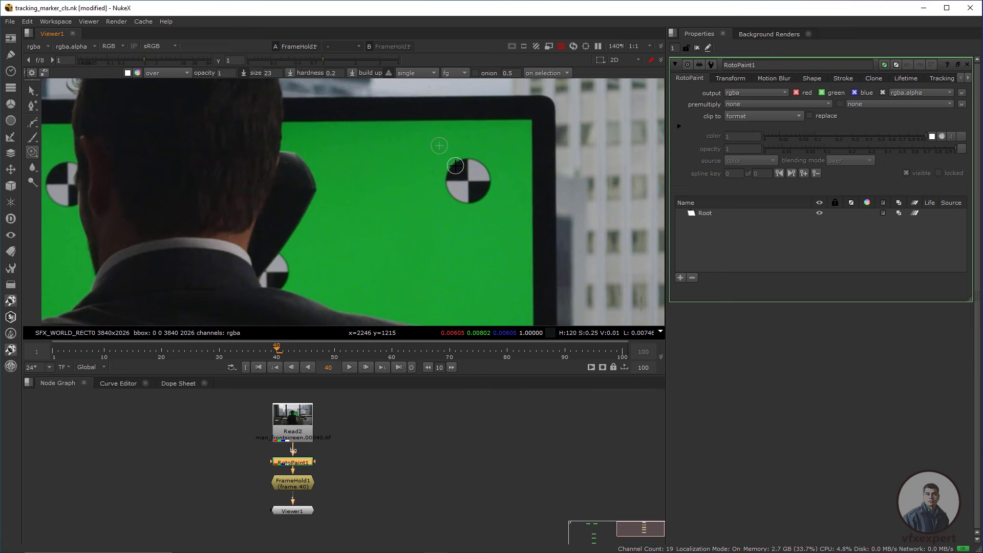
scroll(458, 169, "up", 3)
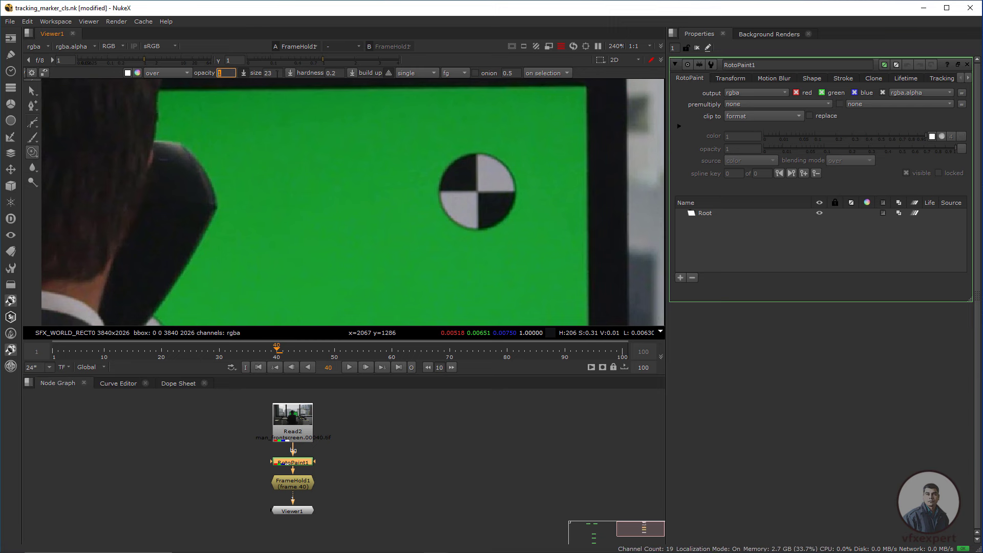
key("Tab")
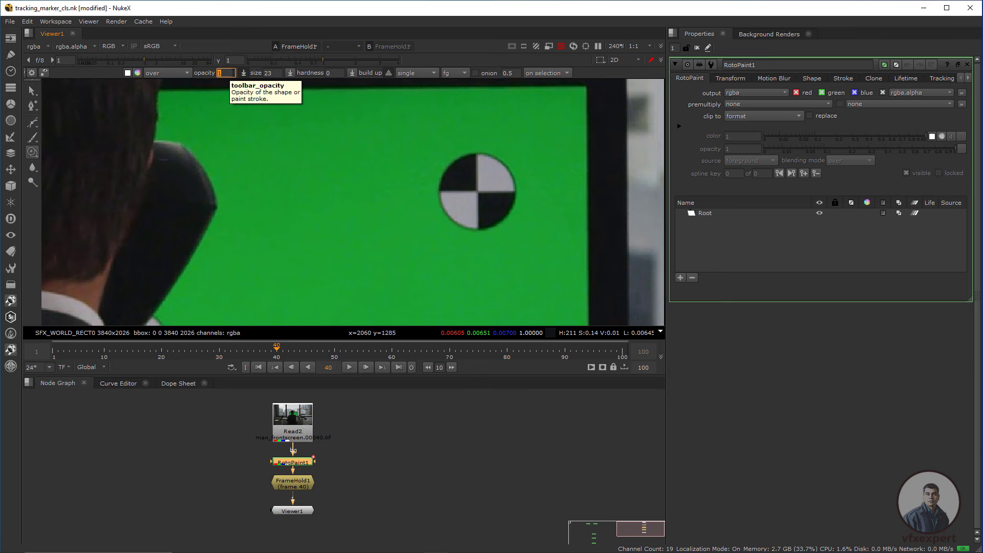
- Clone clean green from beside the monitor's upper-right tracking marker over it, resizing the brush as needed, until the marker is covered
middle_click_drag(462, 150, 459, 160)
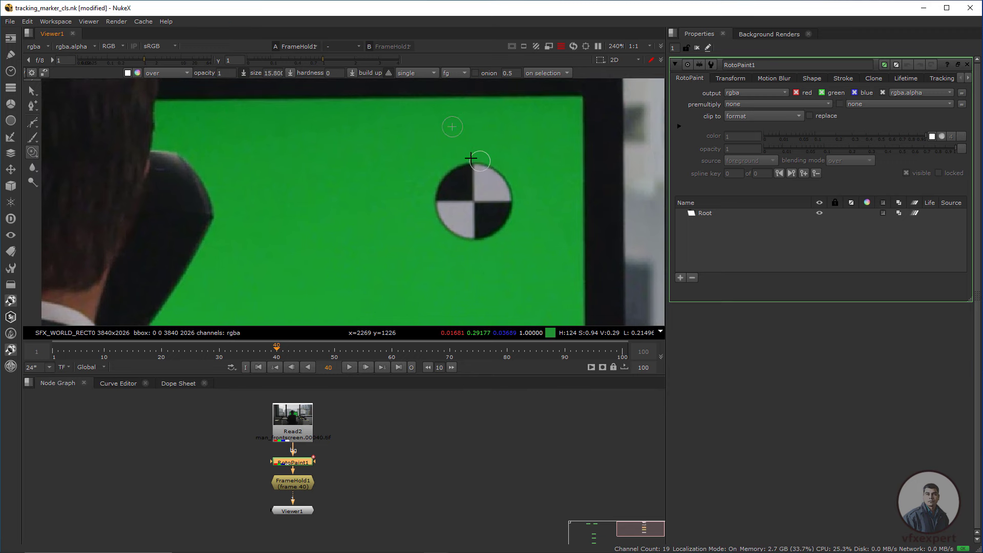
mouse_move(449, 161)
left_mouse_down("shift")
mouse_move(498, 173)
mouse_move(455, 169)
mouse_move(436, 184)
mouse_move(454, 182)
mouse_move(438, 189)
mouse_move(433, 219)
left_mouse_up("shift")
left_click(476, 167)
left_click(466, 168)
middle_click_drag(433, 220, 418, 217)
left_click_drag(419, 216, 430, 217, "shift")
mouse_move(430, 216)
left_mouse_down()
mouse_move(432, 243)
mouse_move(477, 205)
mouse_move(494, 212)
left_mouse_up()
left_click_drag(431, 264, 460, 238, "ctrl")
left_click(460, 239)
left_click(453, 210)
left_click_drag(450, 192, 441, 177)
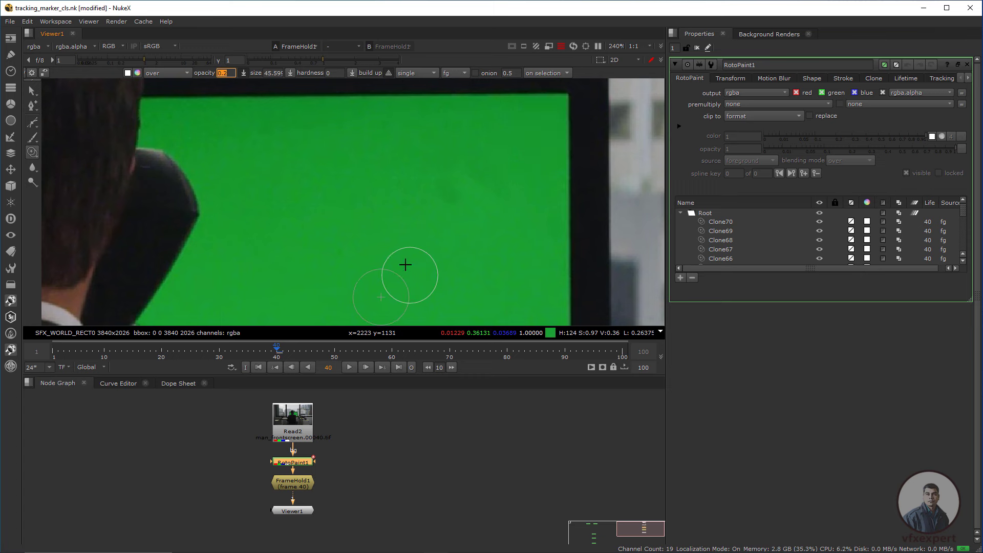
- Blend the patch over the monitor's upper-right marker with repeated Clone dabs of clean green at 0.2 opacity, using a smaller brush
left_click_drag(460, 224, 444, 226, "shift")
left_click(459, 191)
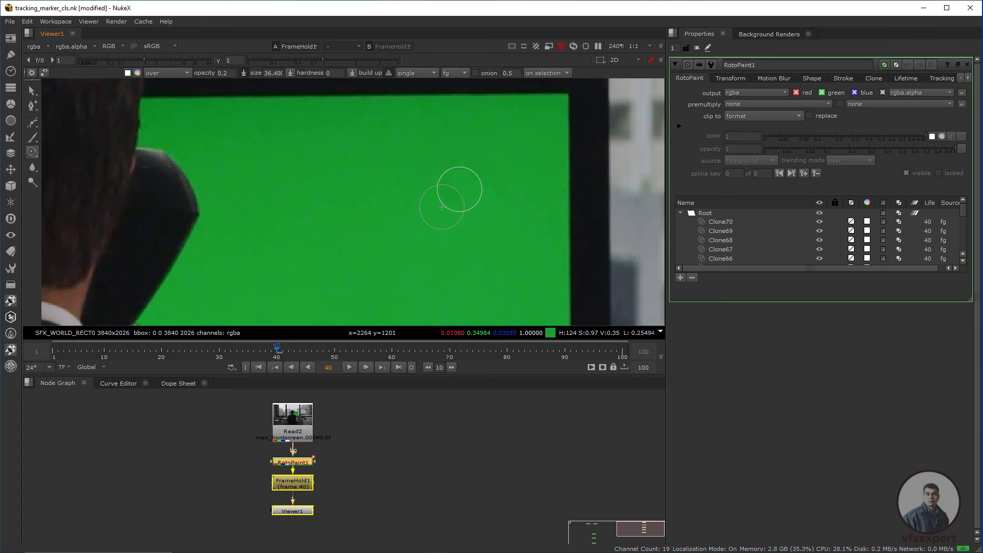
left_click(460, 188)
left_click(461, 184)
left_click(466, 184)
left_click(483, 185)
left_click(488, 182)
left_click(493, 178)
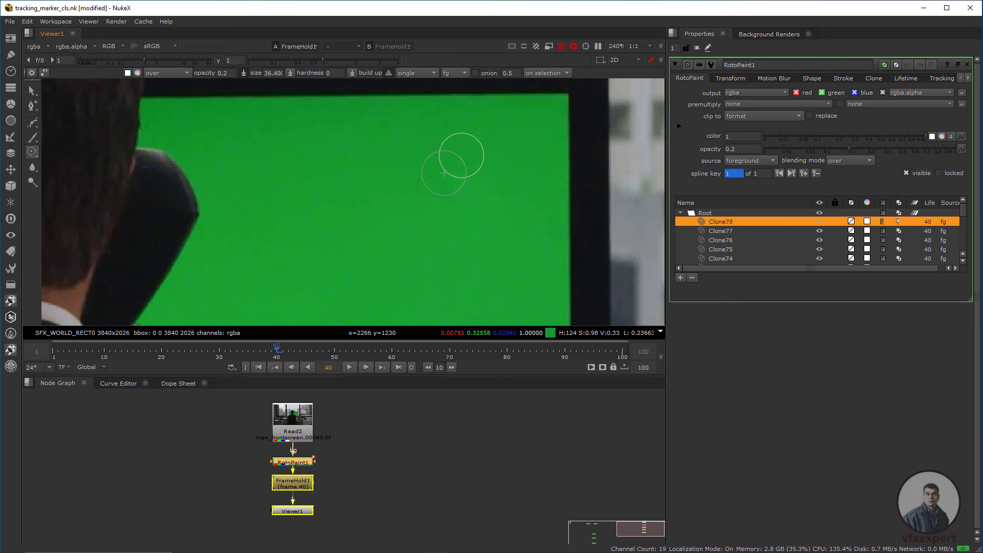
left_click(466, 156)
left_click(454, 167)
scroll(512, 202, "down", 7)
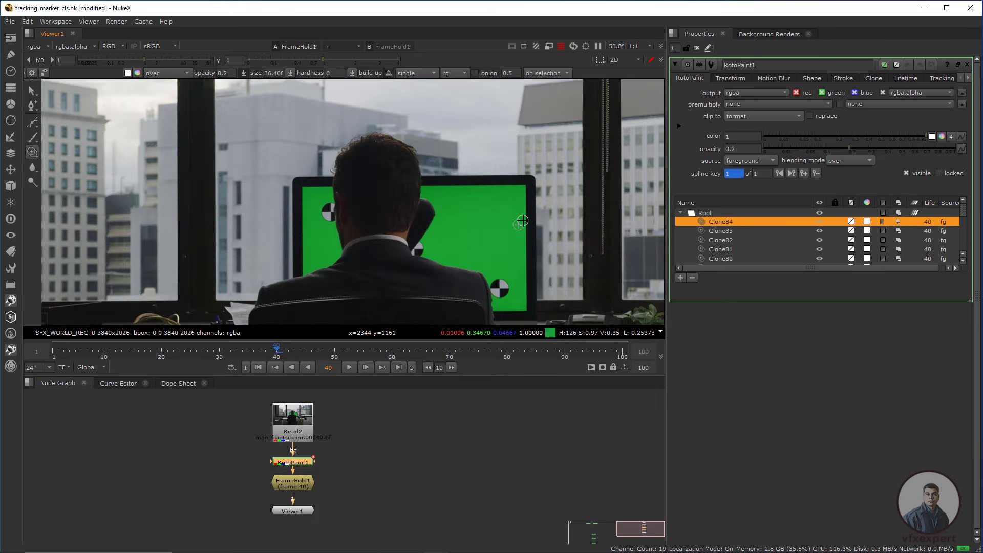
- Clone clean green from above the monitor's lower-right tracking marker over its edges and centre with repeated dabs
scroll(486, 223, "up", 4)
middle_click_drag(461, 187, 459, 183)
middle_click_drag(520, 256, 479, 199)
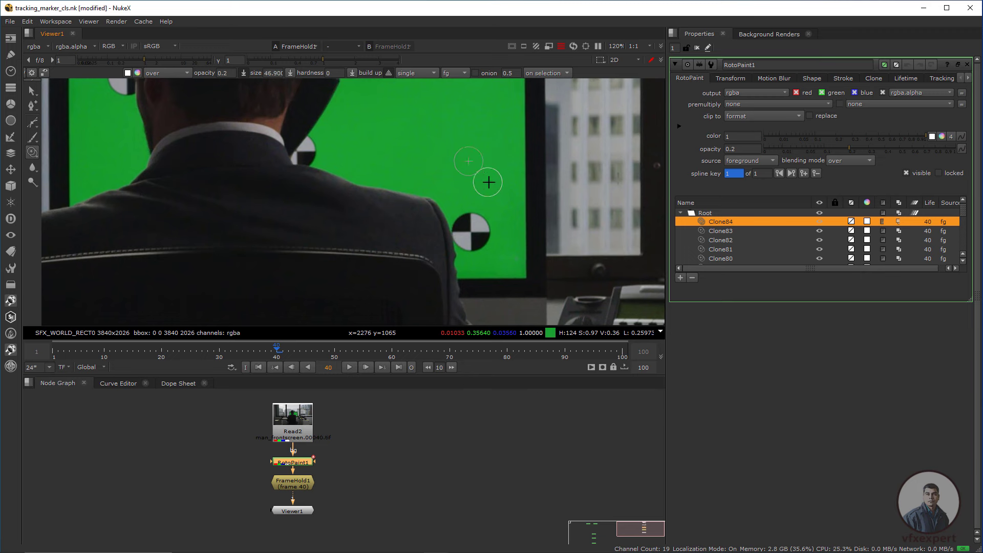
scroll(470, 201, "up", 4)
left_click(468, 220)
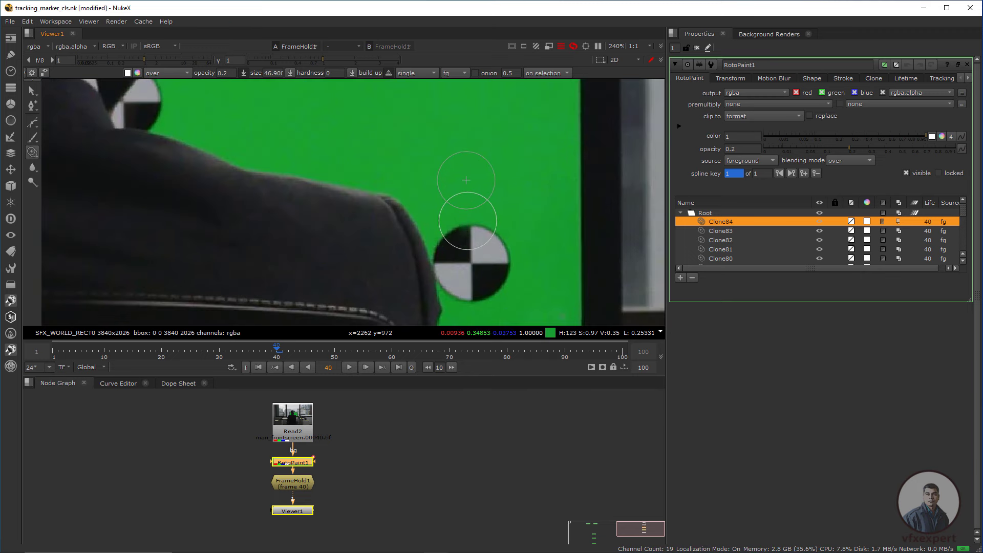
left_click(464, 224)
left_click(456, 229)
left_click(466, 223)
left_click(480, 223)
left_click(488, 232)
left_click(500, 241)
left_click(497, 250)
left_click(492, 258)
left_click(486, 259)
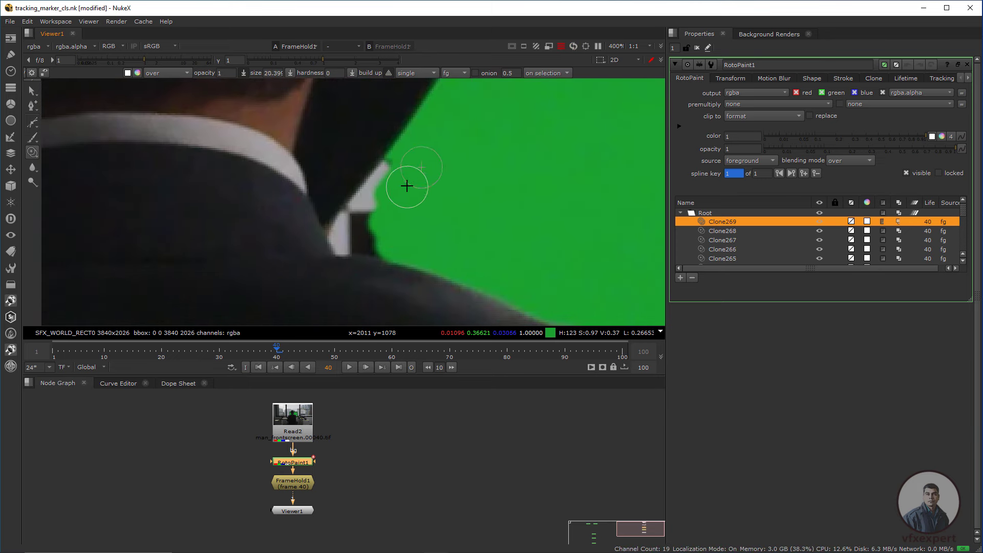
- Clone clean green at opacity 1 over the marker between the chair back and the man's shoulder, shrinking the brush near the edges
left_click(375, 215)
left_click(374, 231)
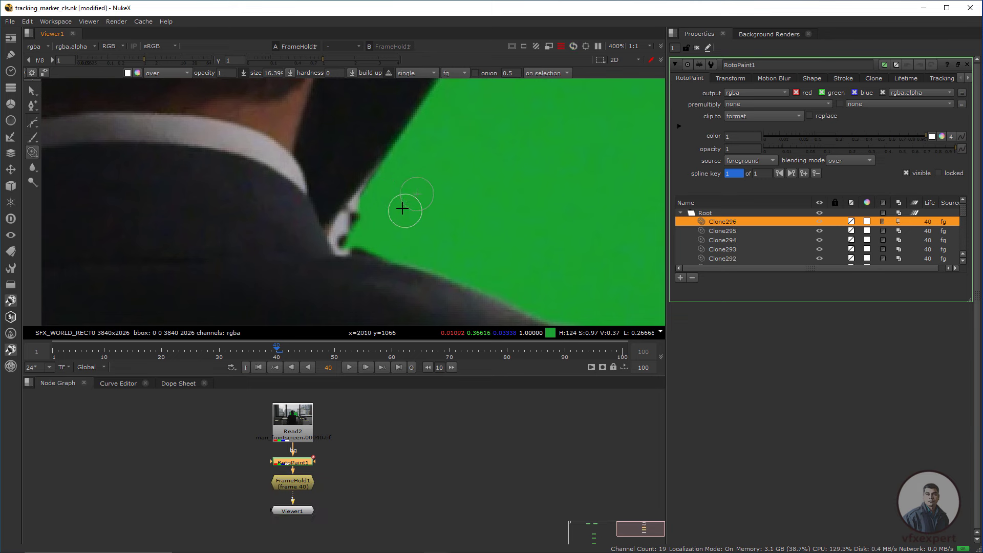
left_click(352, 222)
left_click(343, 235)
left_click(351, 222)
left_click(361, 208)
left_click(369, 179)
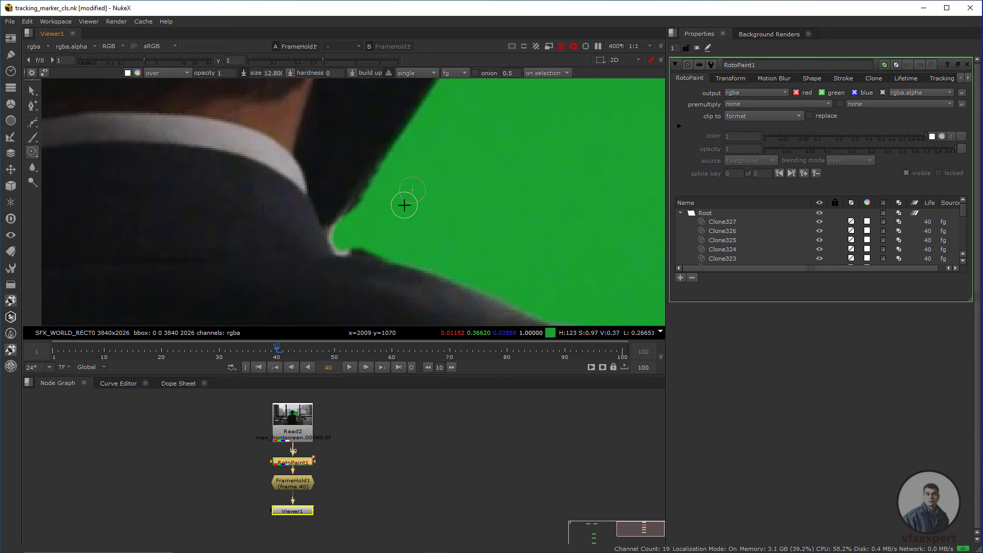
- Clean the remaining marker fringe along the chair edge and shoulder with finer Clone dabs at opacity 1
scroll(372, 175, "up", 3)
left_click(358, 189)
left_click(333, 220)
left_click(304, 253)
left_click(304, 253)
scroll(371, 257, "down", 2)
scroll(374, 252, "up", 4)
left_click(378, 248)
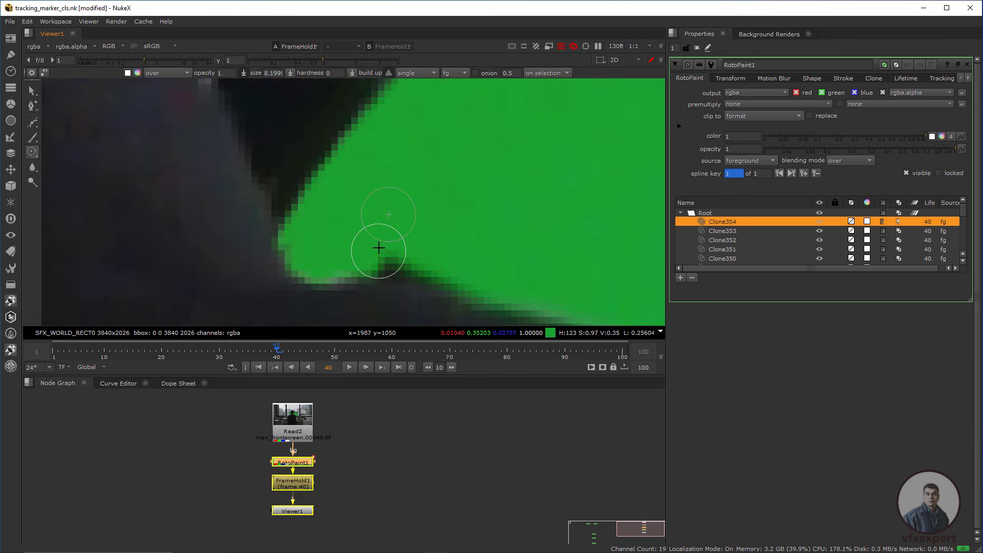
left_click(384, 254)
scroll(391, 260, "down", 4)
left_click(391, 260)
- Examine the whole monitor for leftover traces around the cloned marker areas
scroll(411, 270, "down", 8)
scroll(420, 258, "down", 5)
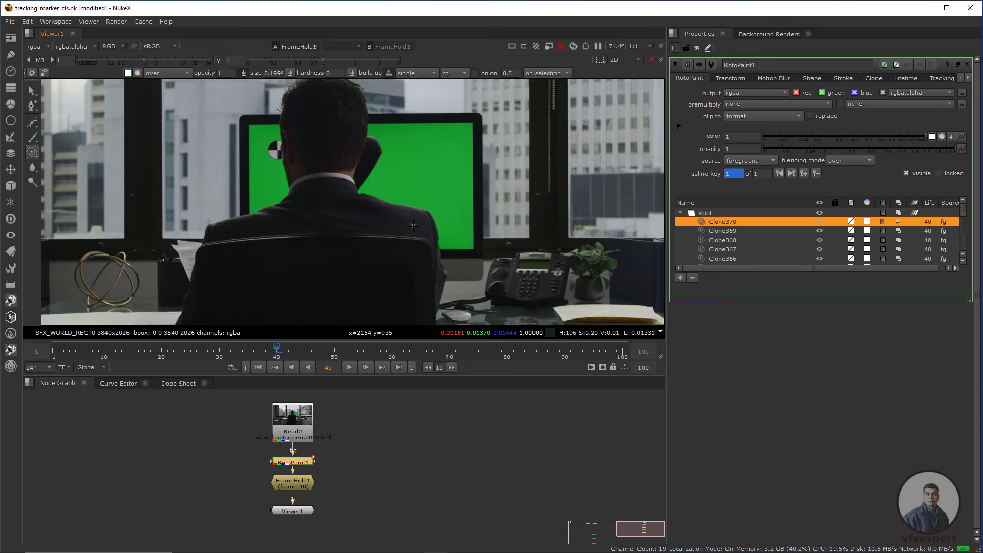
scroll(393, 187, "up", 2)
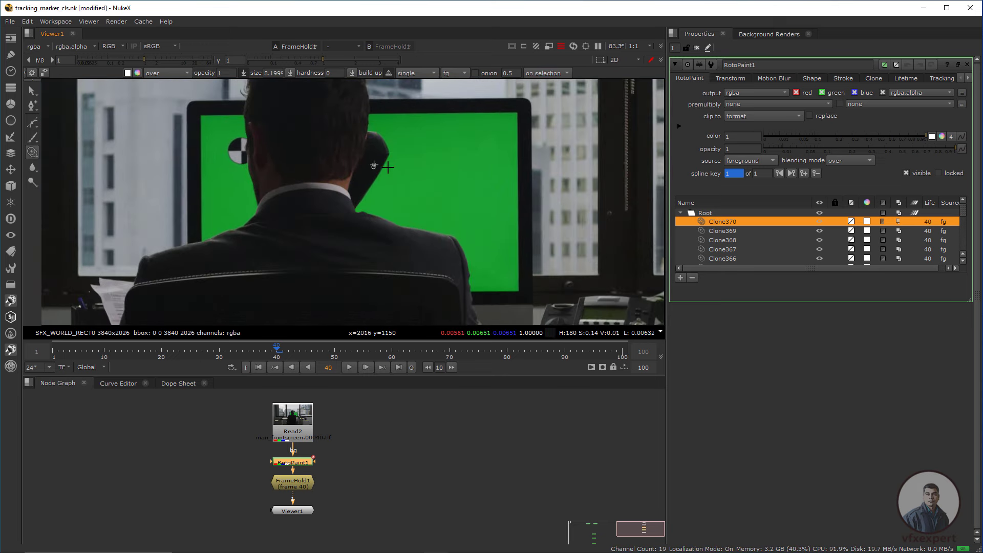
scroll(414, 202, "down", 2)
middle_click_drag(407, 241, 395, 194)
middle_click_drag(297, 421, 242, 396)
scroll(426, 184, "up", 1)
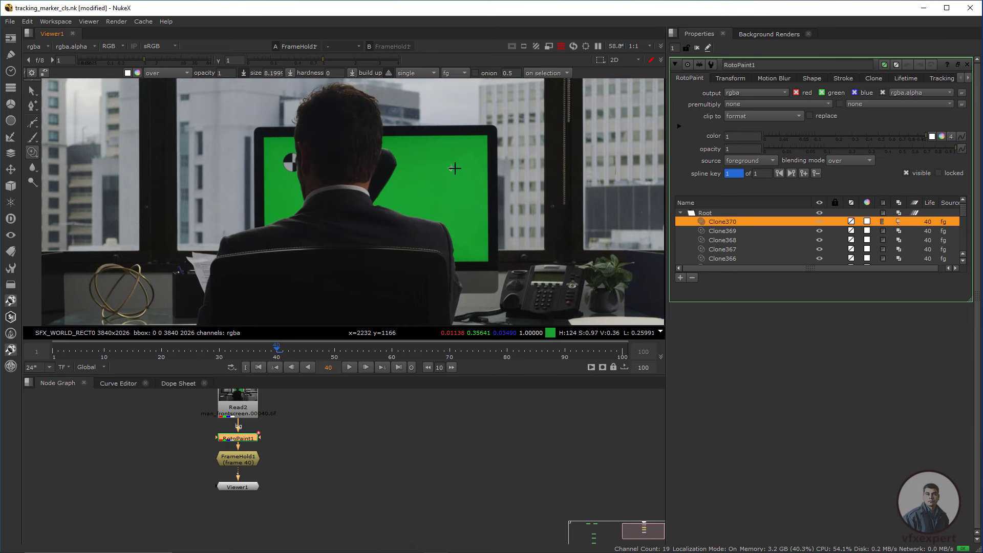
scroll(491, 152, "up", 1)
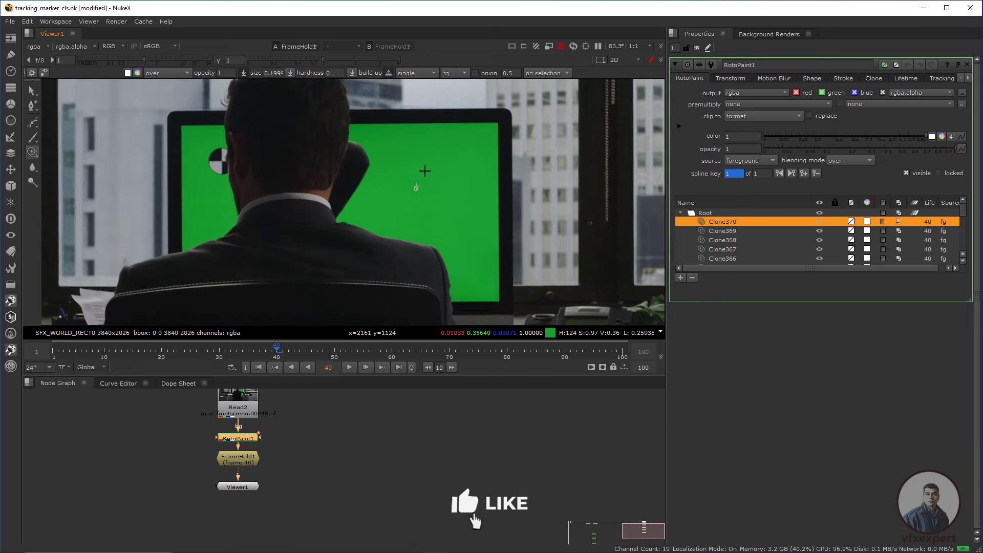
- Move Viewer1 further down the node graph and add a Roto node beside the FrameHold1 branch
middle_click_drag(260, 472, 309, 474)
scroll(309, 475, "up", 1)
scroll(310, 475, "up", 1)
left_click_drag(298, 497, 299, 528)
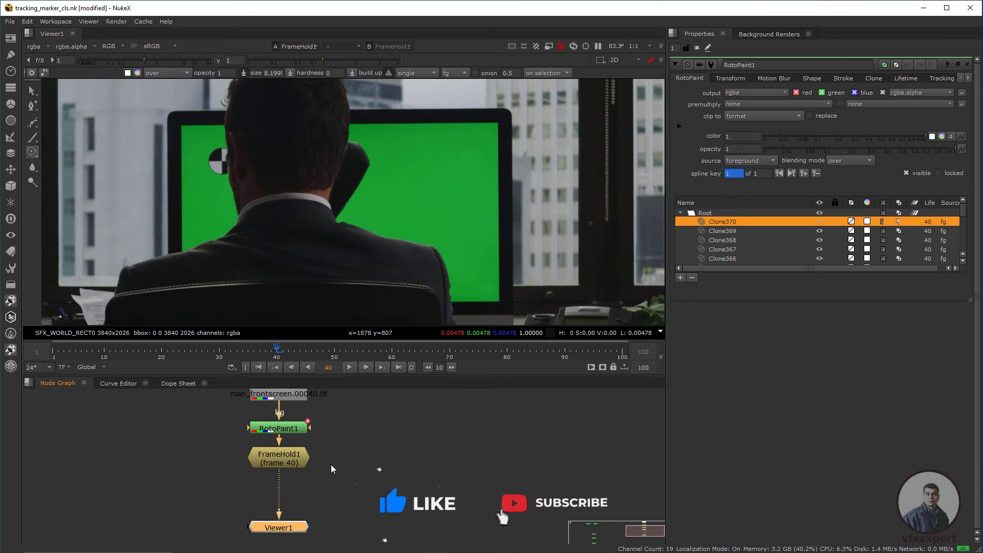
scroll(340, 482, "down", 1)
mouse_move(333, 459)
middle_mouse_down()
mouse_move(340, 482)
mouse_move(348, 469)
middle_mouse_up()
scroll(343, 481, "down", 1)
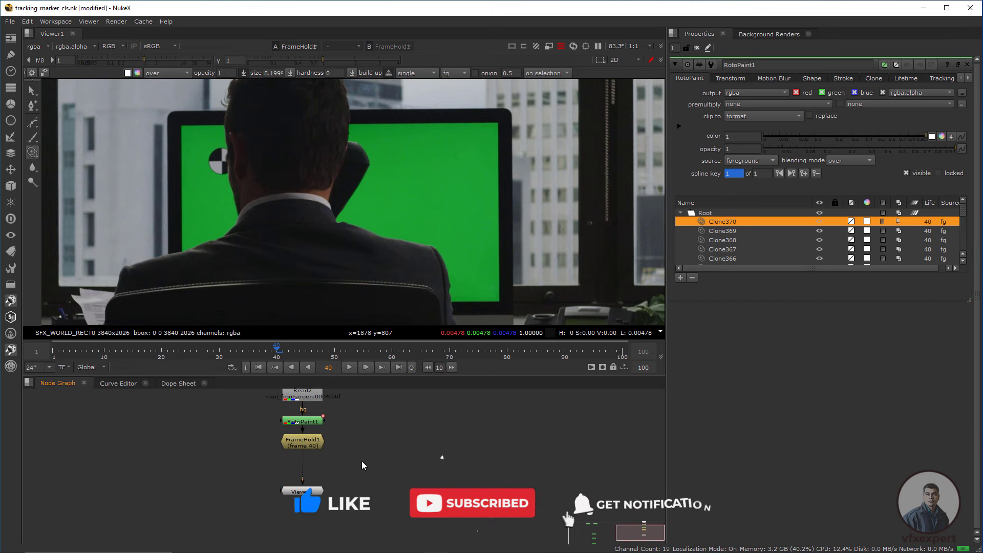
key("o")
left_click_drag(362, 461, 378, 461)
middle_click_drag(378, 465, 396, 462)
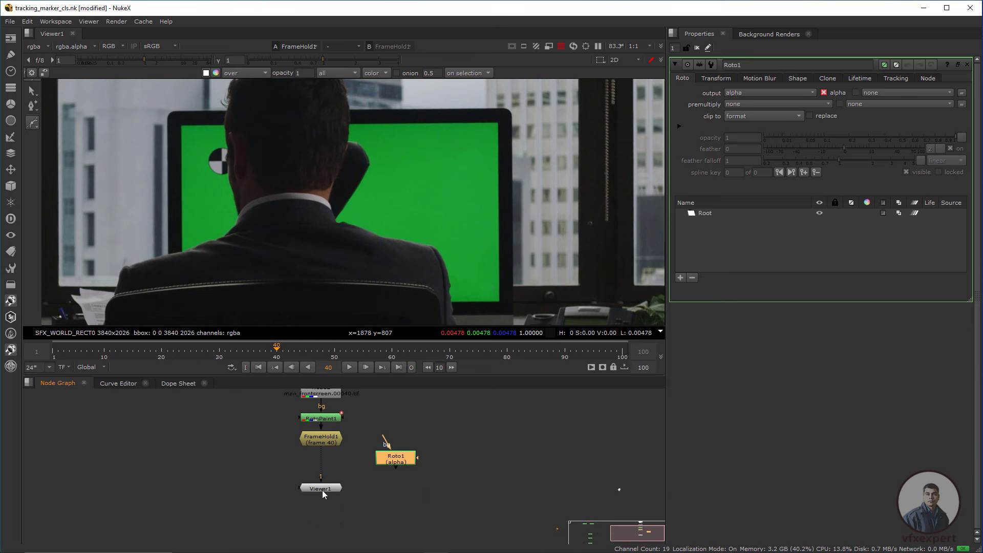
left_click_drag(322, 490, 322, 520)
left_click(352, 476)
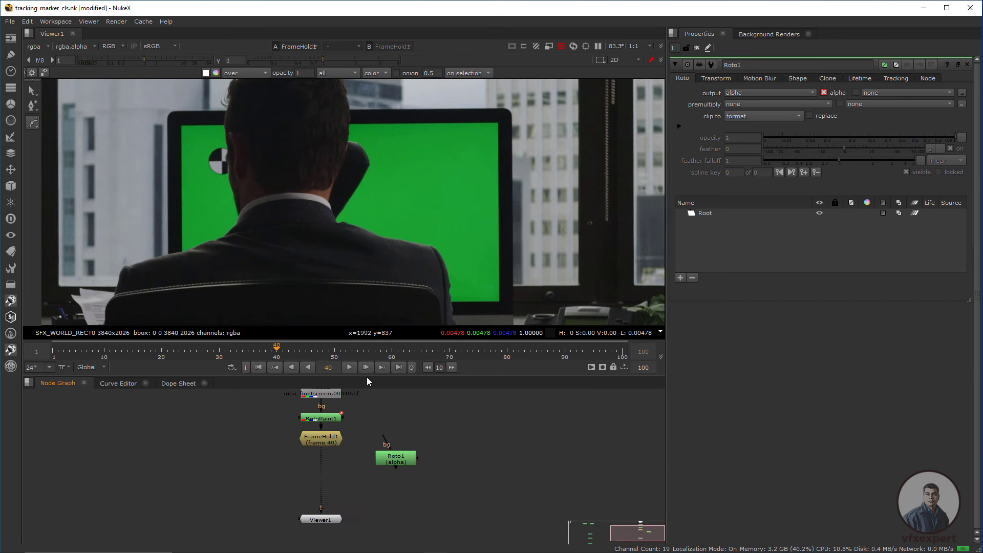
- View the original Read2 footage and draw an ellipse roto shape around the monitor's upper-right tracking marker
middle_click_drag(338, 401, 324, 439)
left_click(306, 404)
key("1")
scroll(425, 192, "up", 3)
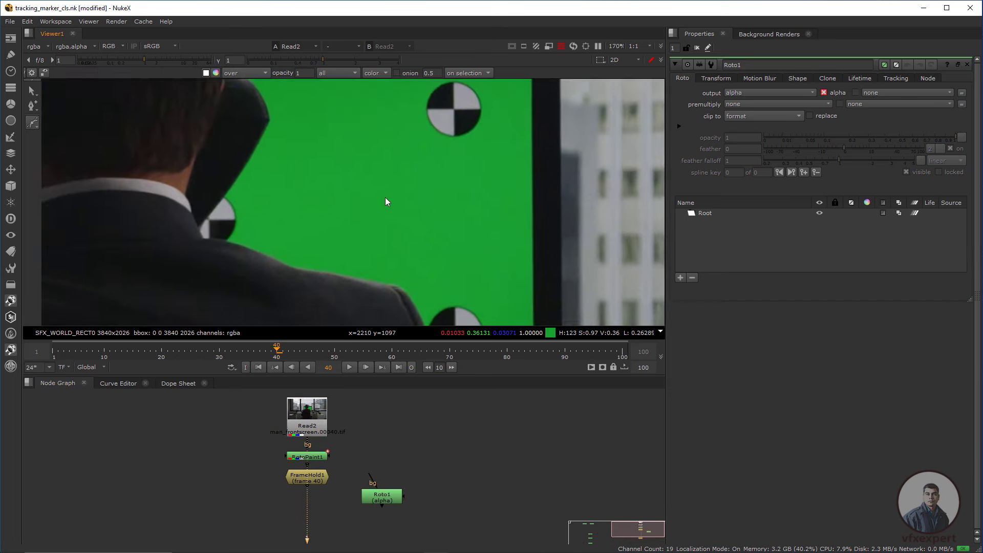
scroll(430, 172, "down", 2)
middle_click_drag(444, 167, 431, 200)
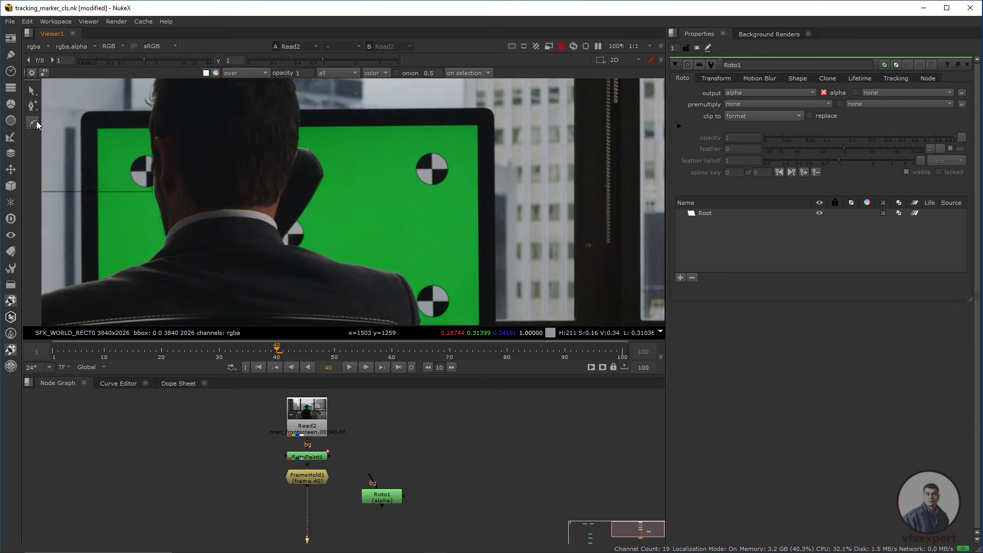
left_click(37, 124)
left_click(79, 156)
left_click_drag(413, 149, 444, 186)
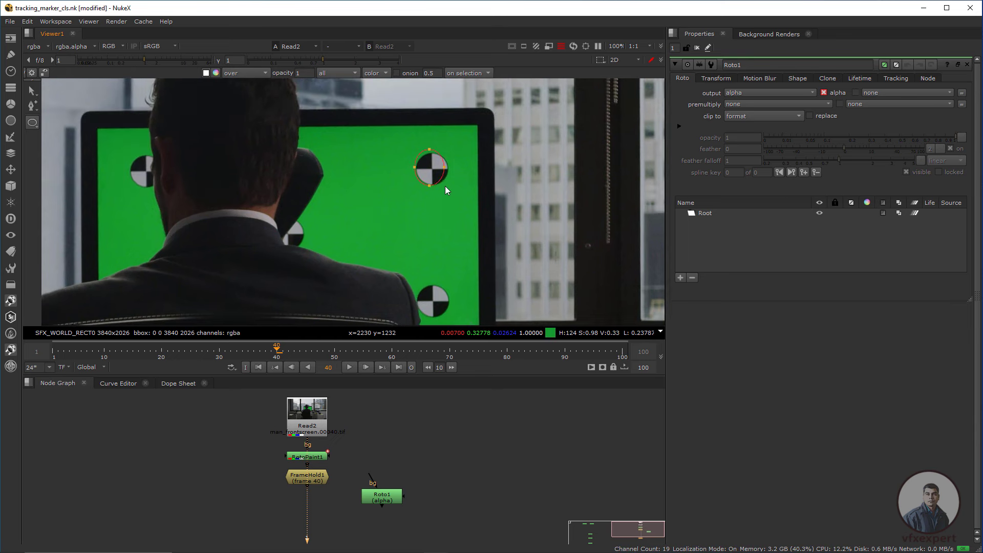
left_click_drag(455, 195, 456, 195)
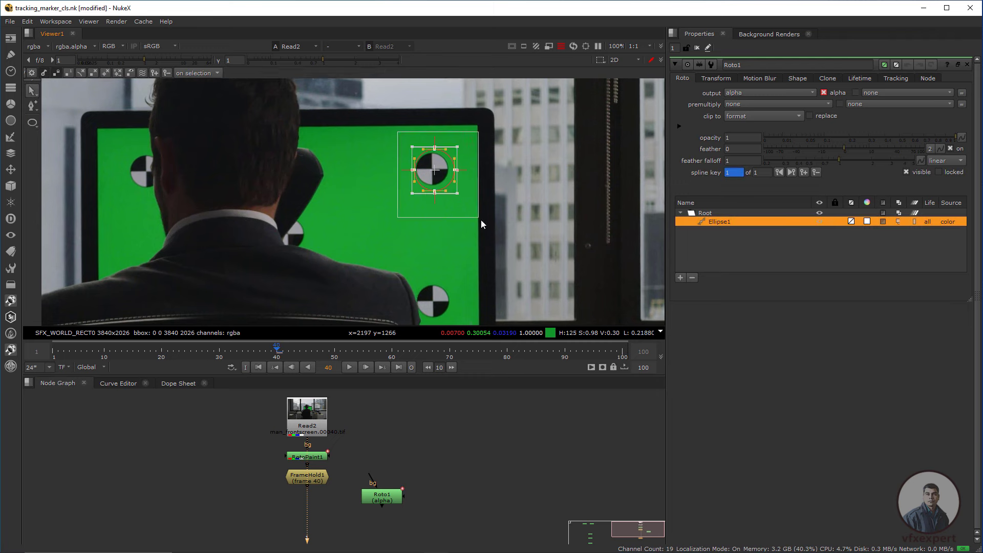
- Feather the ellipse around the upper-right marker outward
scroll(470, 210, "up", 2)
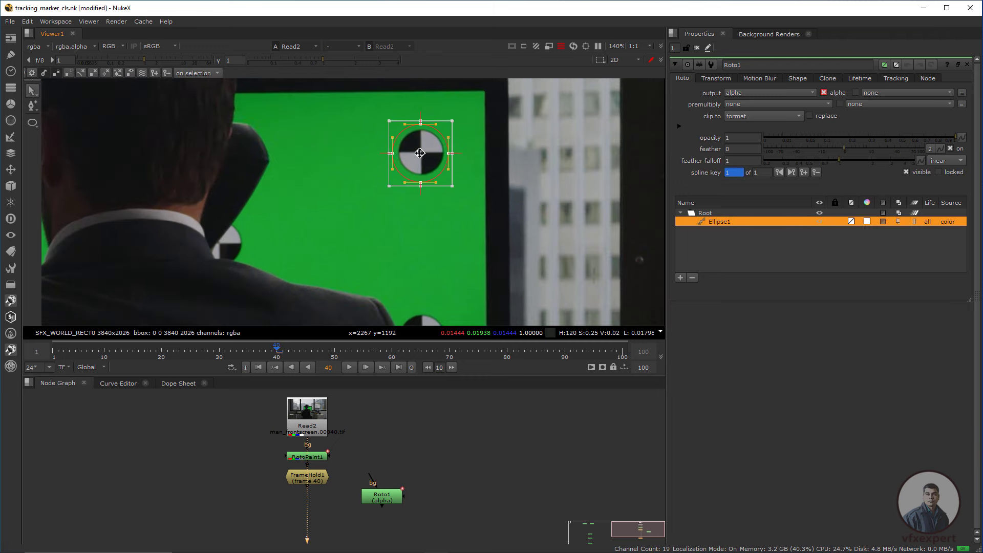
key("e")
scroll(442, 210, "down", 3)
scroll(436, 197, "up", 3)
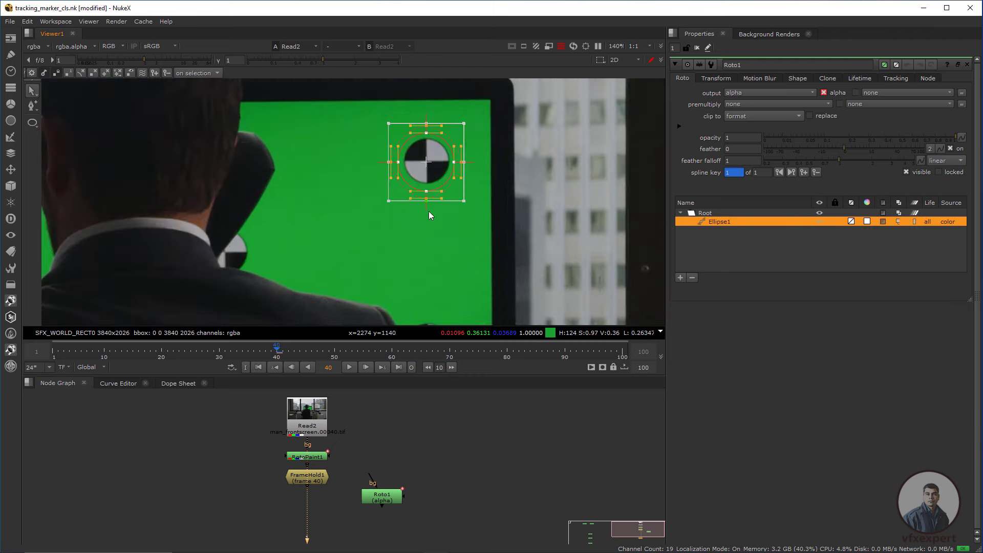
- Draw a second ellipse around the monitor's lower-right tracking marker and feather it outward
mouse_move(400, 237)
middle_mouse_down()
mouse_move(426, 217)
mouse_move(447, 172)
middle_mouse_up()
scroll(447, 172, "down", 1)
mouse_move(493, 257)
middle_mouse_down()
mouse_move(449, 260)
mouse_move(429, 213)
middle_mouse_up()
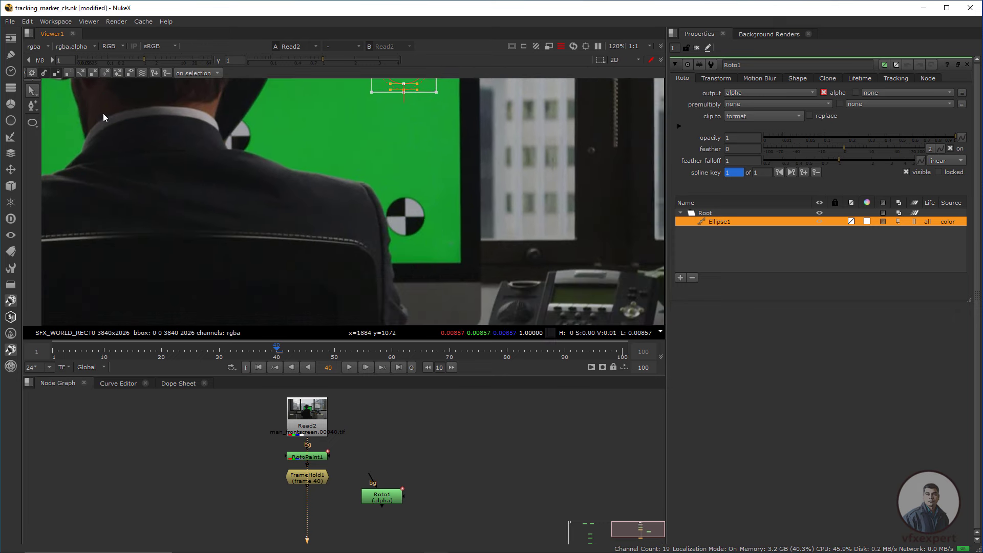
left_click(32, 122)
left_click_drag(382, 193, 430, 239)
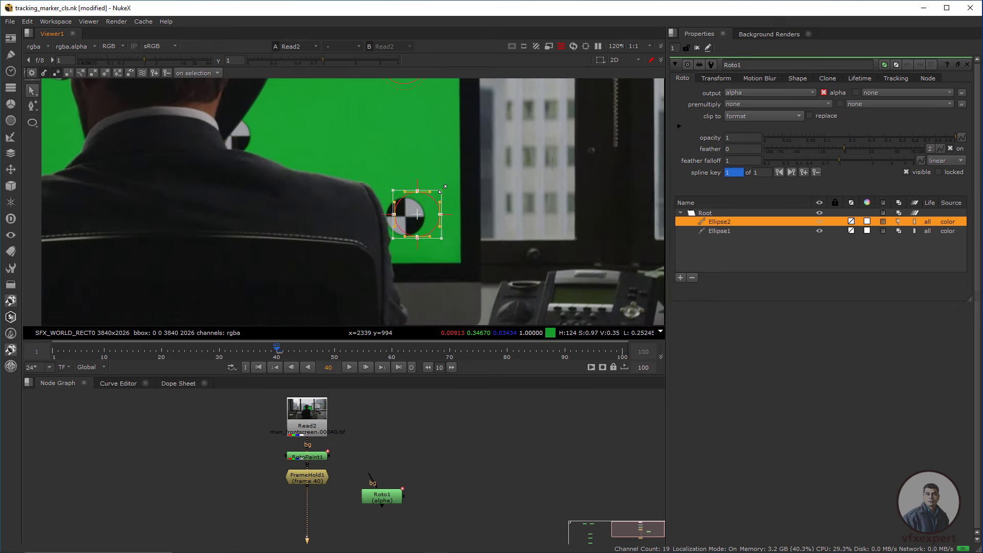
key("e")
- Draw a third ellipse over the partly hidden marker above the man's shoulder, then rotate and reshape it to fit
scroll(451, 181, "up", 3)
middle_click_drag(358, 210, 568, 310)
left_click(32, 123)
left_click_drag(285, 174, 344, 236)
left_click_drag(366, 207, 361, 191)
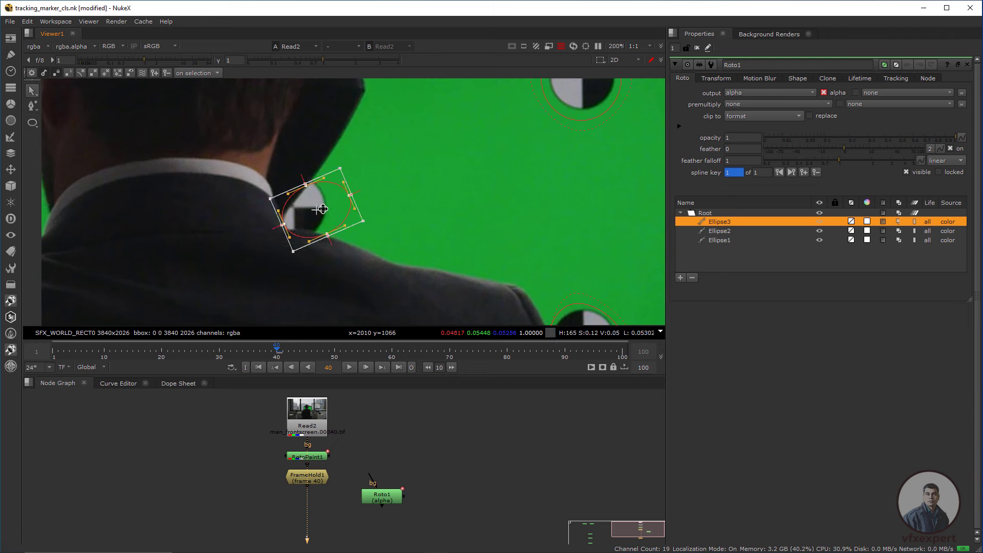
left_click_drag(321, 233, 318, 239)
left_click_drag(334, 196, 357, 205)
scroll(393, 211, "down", 8)
middle_click_drag(398, 221, 424, 183)
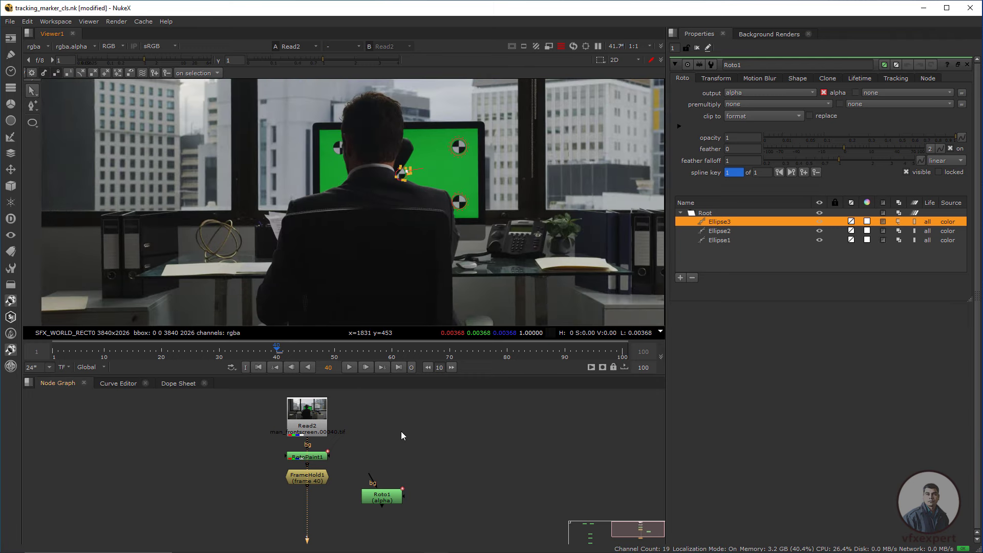
- Add a Merge node and insert it between FrameHold1 and Viewer1
mouse_move(370, 509)
middle_mouse_down()
mouse_move(358, 460)
mouse_move(370, 497)
middle_mouse_up()
key("m")
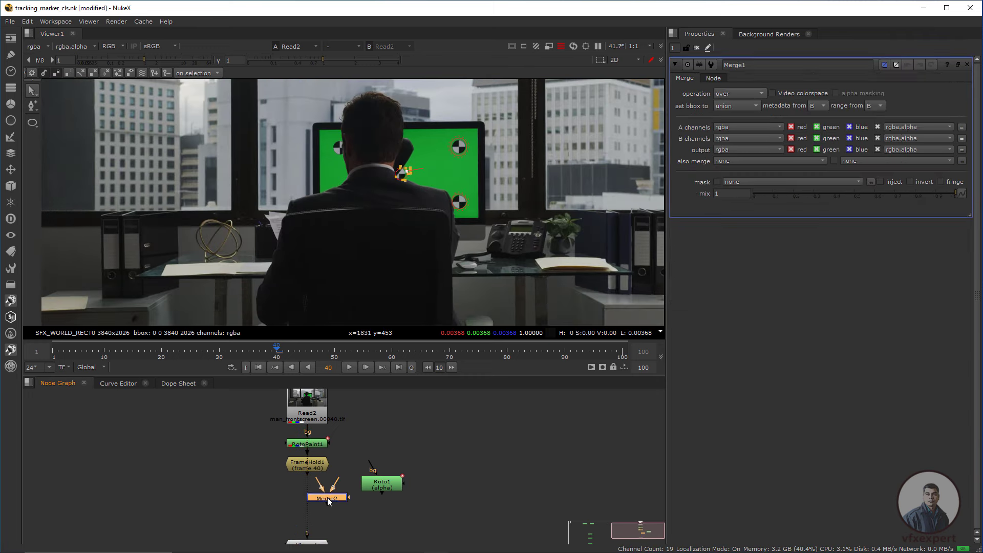
left_click_drag(326, 504, 317, 505)
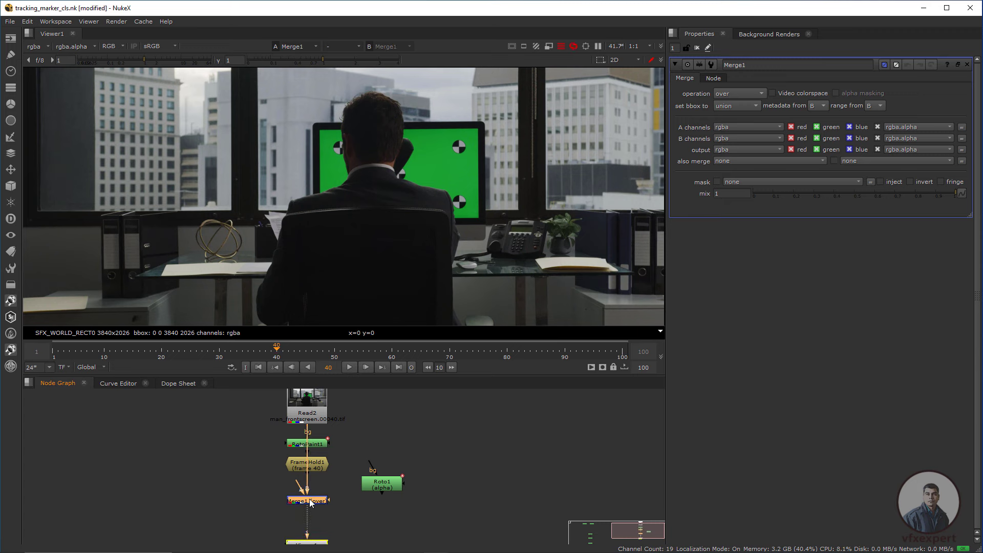
- Place Roto1 level with Merge1 and connect it to the merge's A input
left_click_drag(378, 485, 376, 496)
left_click(324, 504)
left_click_drag(303, 492, 301, 489)
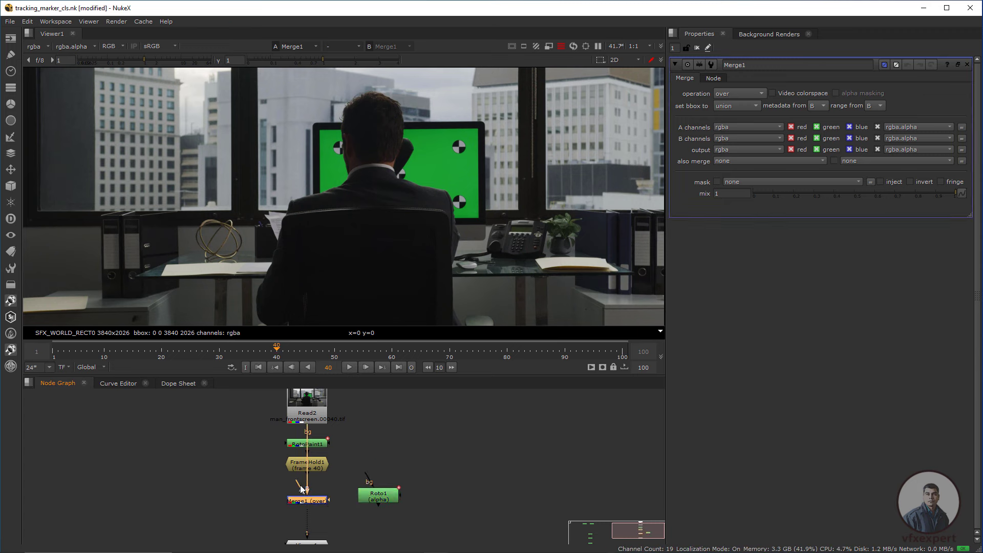
left_click_drag(367, 495, 369, 496)
left_click_drag(375, 498, 373, 502)
left_click(316, 503)
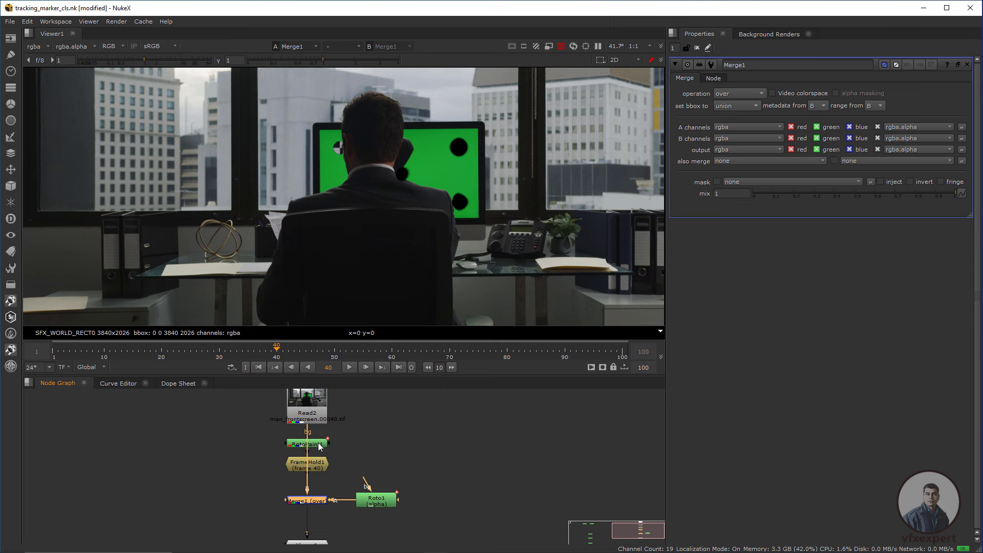
- Set the Merge1 operation to mask
left_click_drag(310, 432, 310, 467)
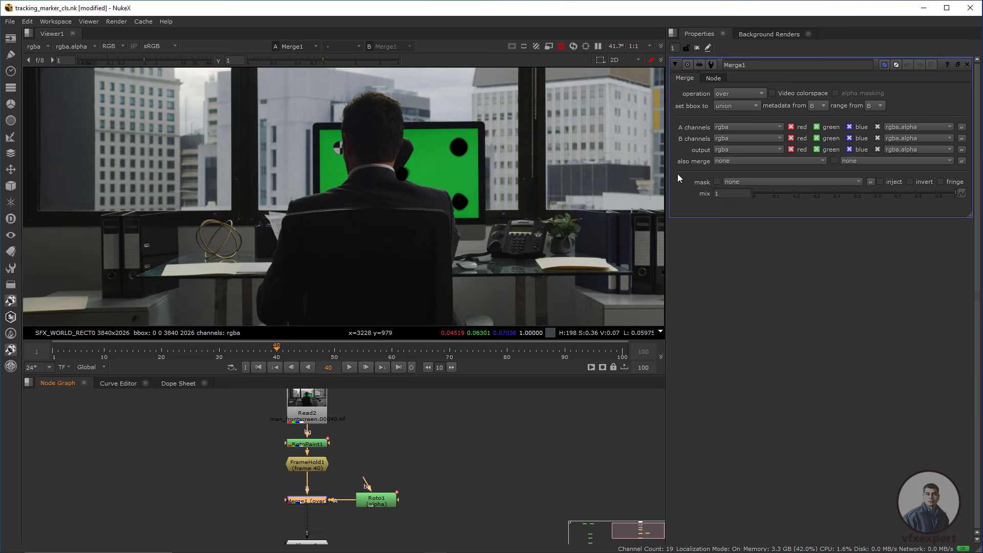
left_click(757, 98)
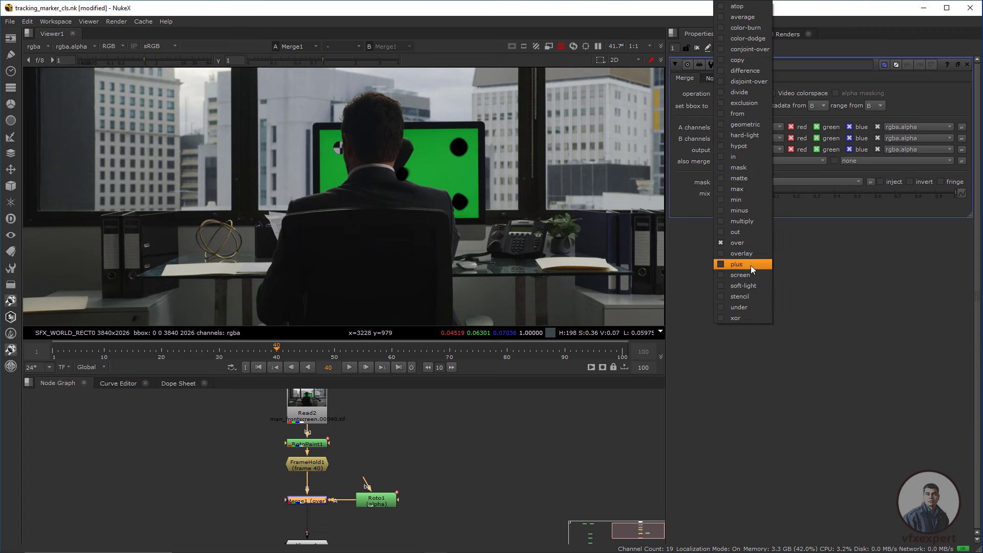
left_click(740, 167)
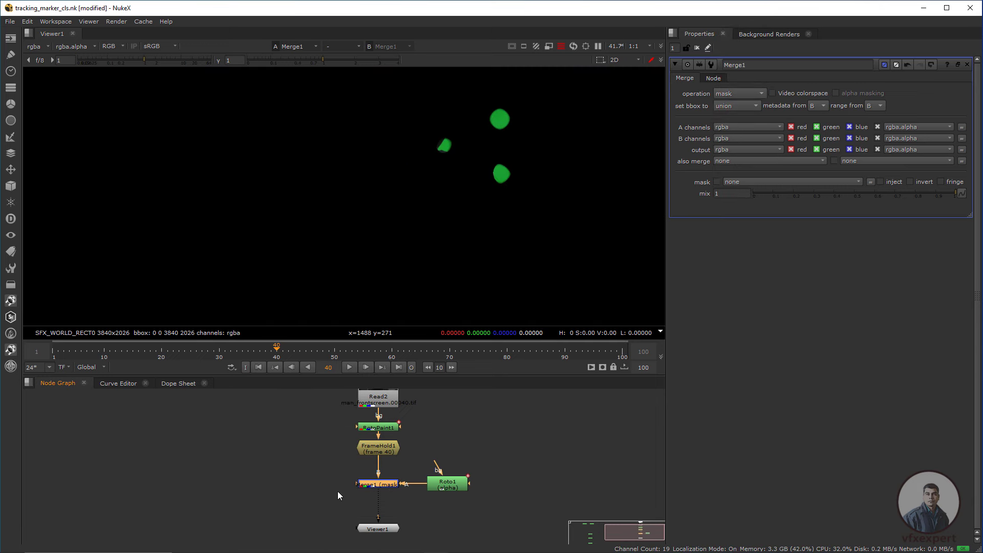
- Add a second Merge node beside Merge1 and connect its B input to Read2
middle_click_drag(361, 490, 352, 470)
left_click_drag(428, 376, 428, 331)
left_click(288, 453)
key("m")
left_click_drag(293, 432, 303, 372)
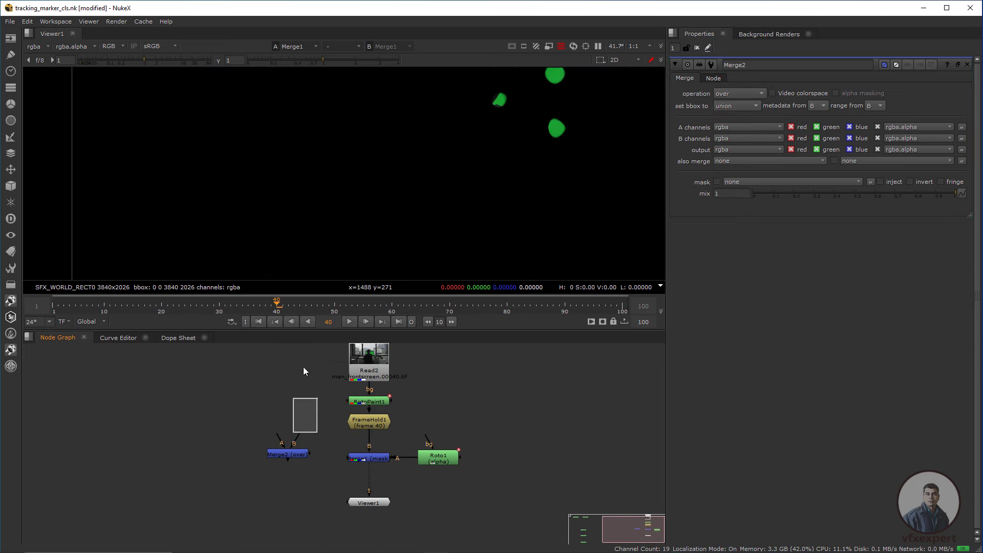
left_click_drag(300, 433, 364, 368)
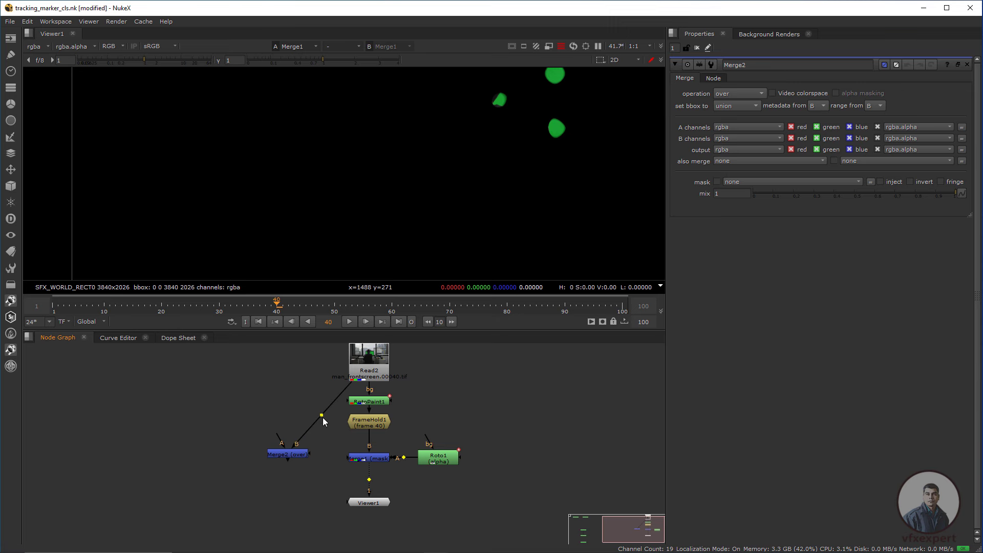
- Route Merge2's B connection through a dot, then align Merge2 with Merge1 and connect its A input to Merge1
left_click_drag(322, 416, 288, 363, "ctrl")
left_click_drag(300, 454, 301, 461)
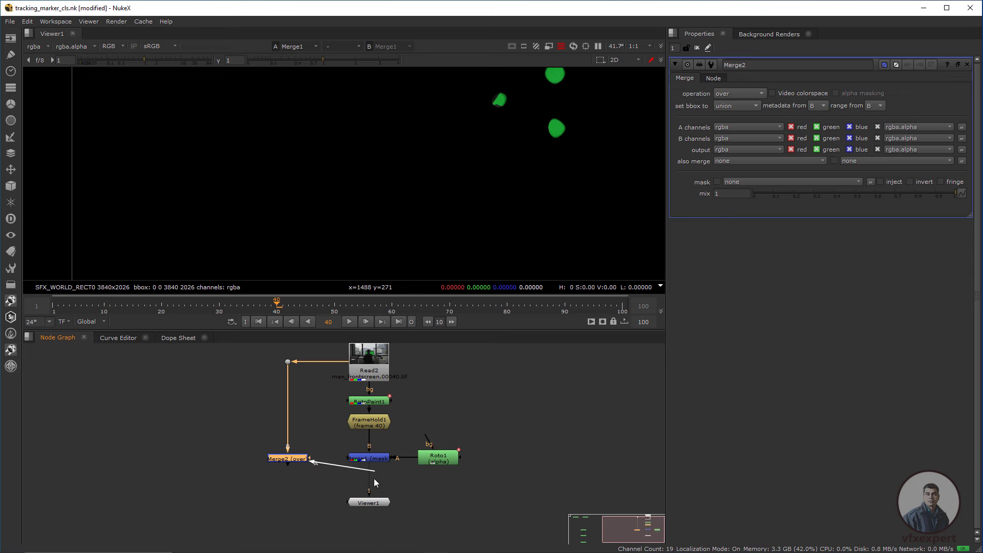
left_click_drag(376, 483, 385, 460)
- Show Merge2's output in the viewer and place Viewer1 directly below Merge2
scroll(380, 460, "up", 2)
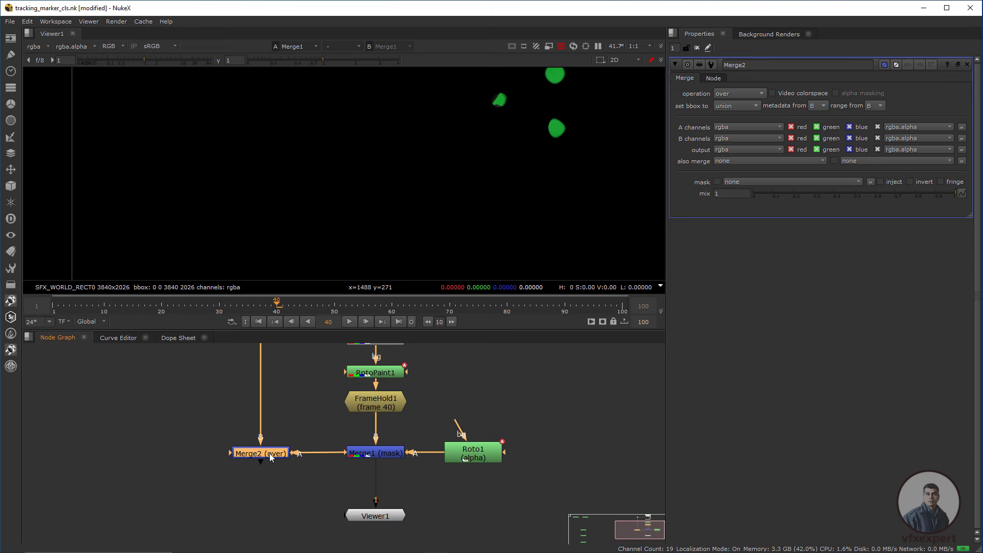
key("1")
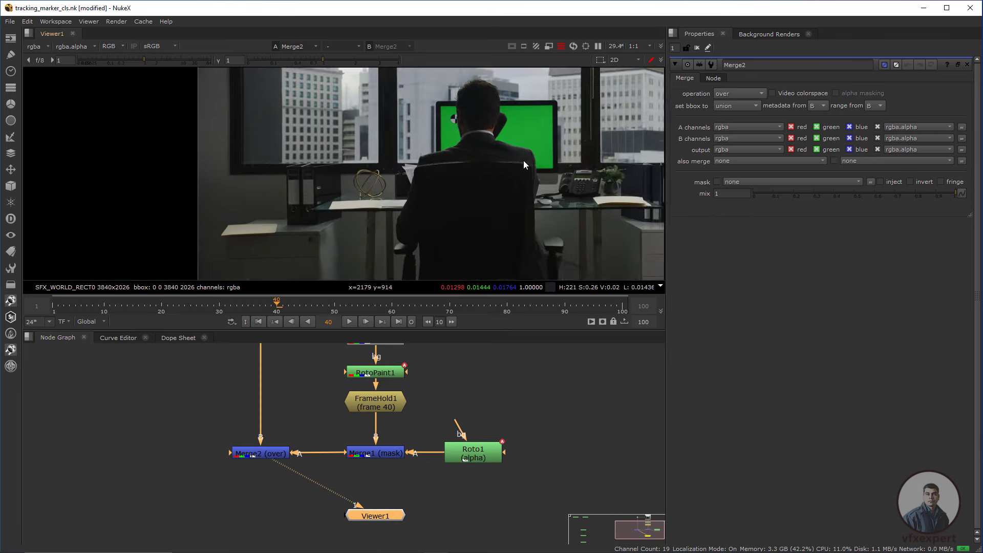
scroll(523, 160, "up", 2)
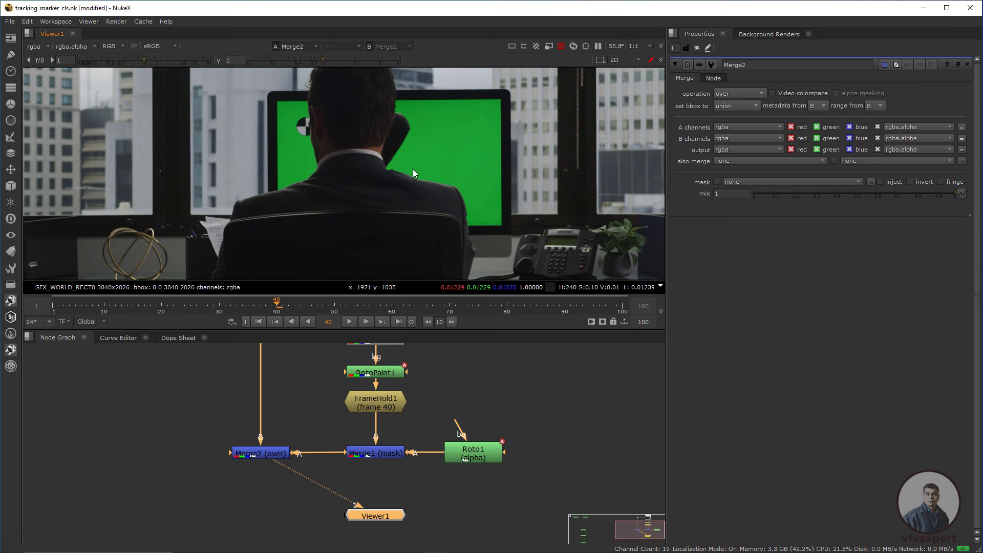
left_click_drag(375, 516, 261, 520)
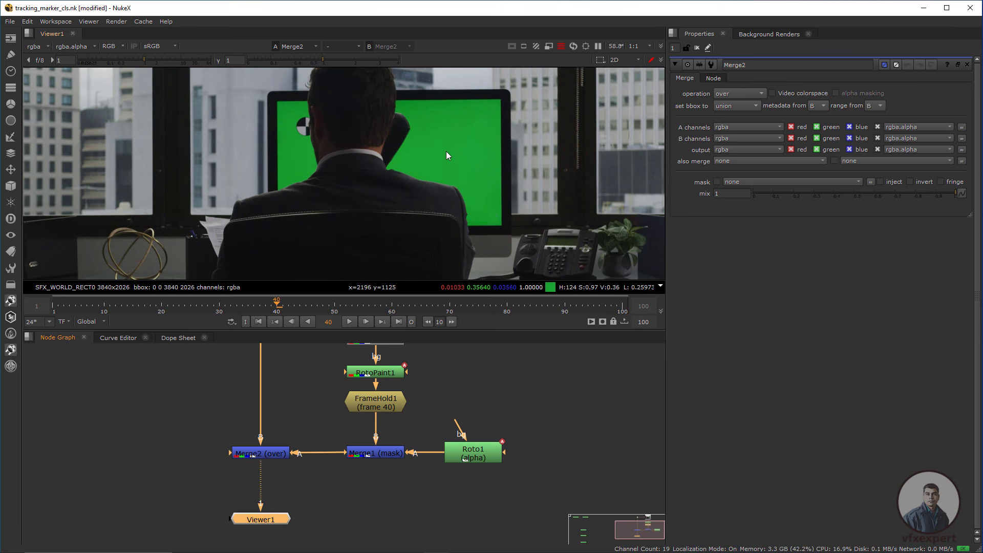
- Check how the merged patches line up with the monitor at frames 77 and 92, and return to frame 40
scroll(447, 152, "up", 1)
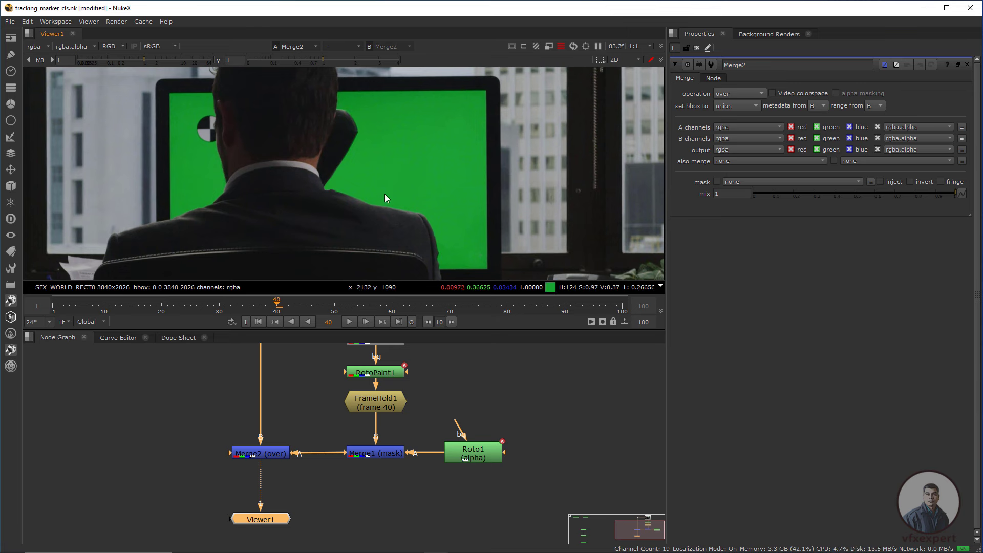
left_click_drag(301, 306, 490, 305)
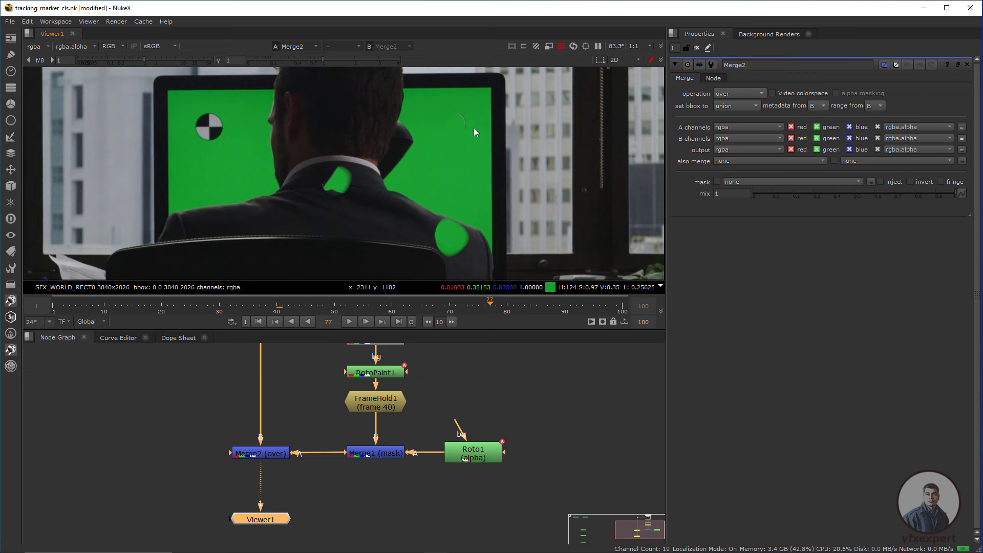
left_click(576, 305)
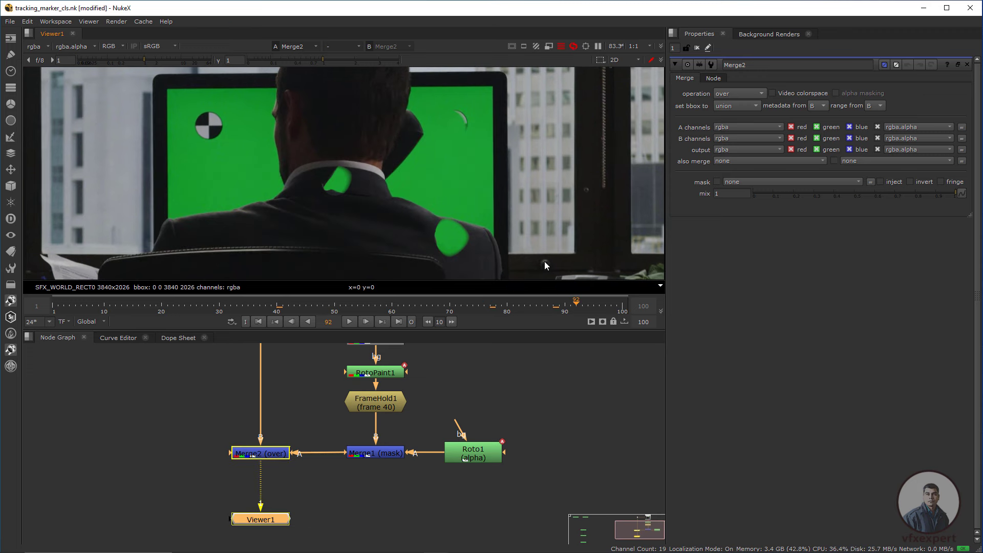
left_click_drag(476, 103, 417, 154, "ctrl")
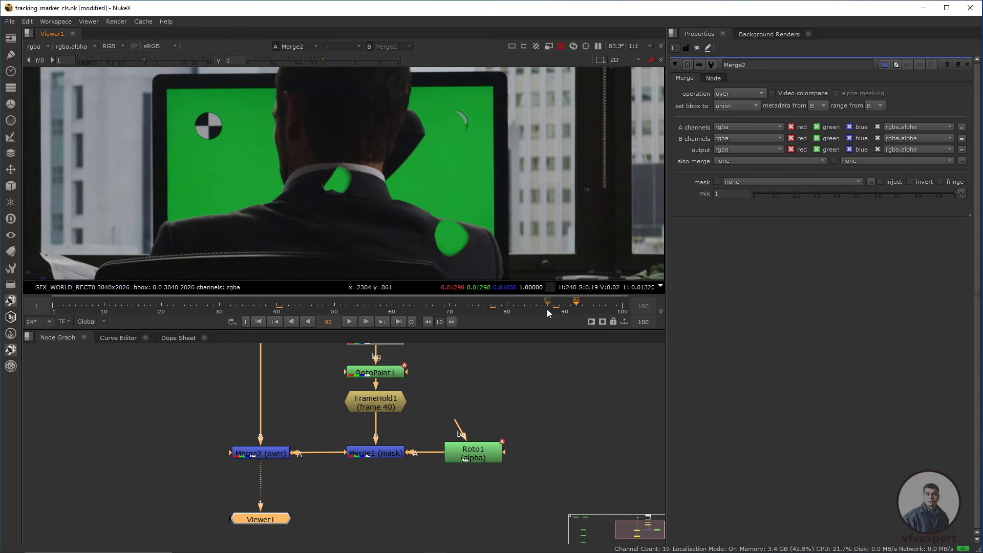
left_click_drag(547, 309, 277, 310)
scroll(344, 400, "down", 2)
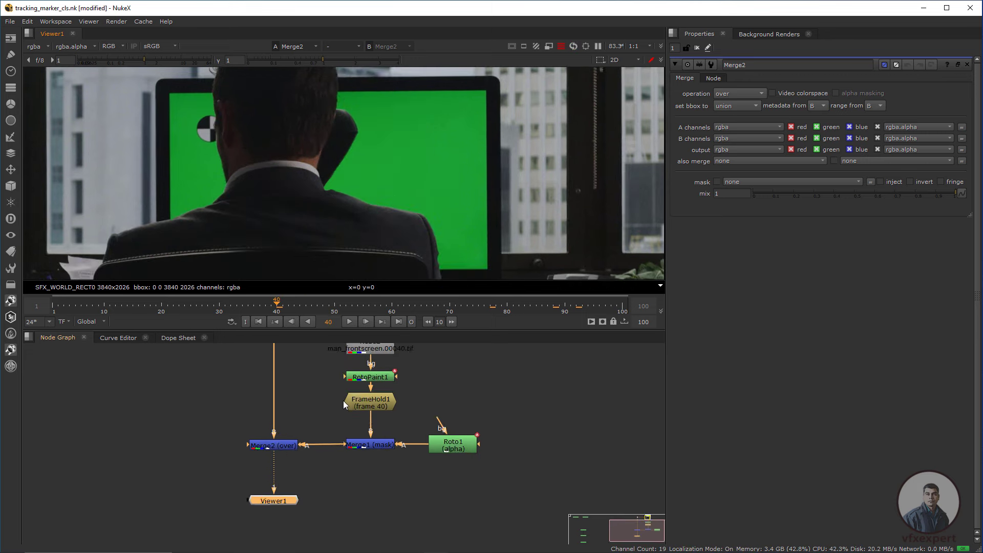
middle_click_drag(340, 417, 324, 485)
scroll(373, 214, "down", 1)
scroll(374, 214, "down", 2)
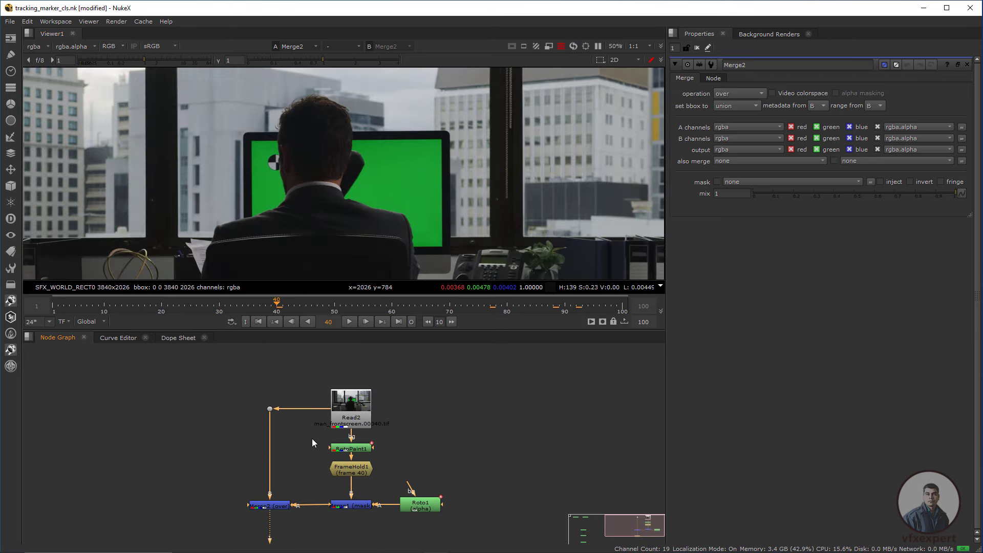
middle_click_drag(312, 438, 326, 414)
scroll(420, 214, "up", 1)
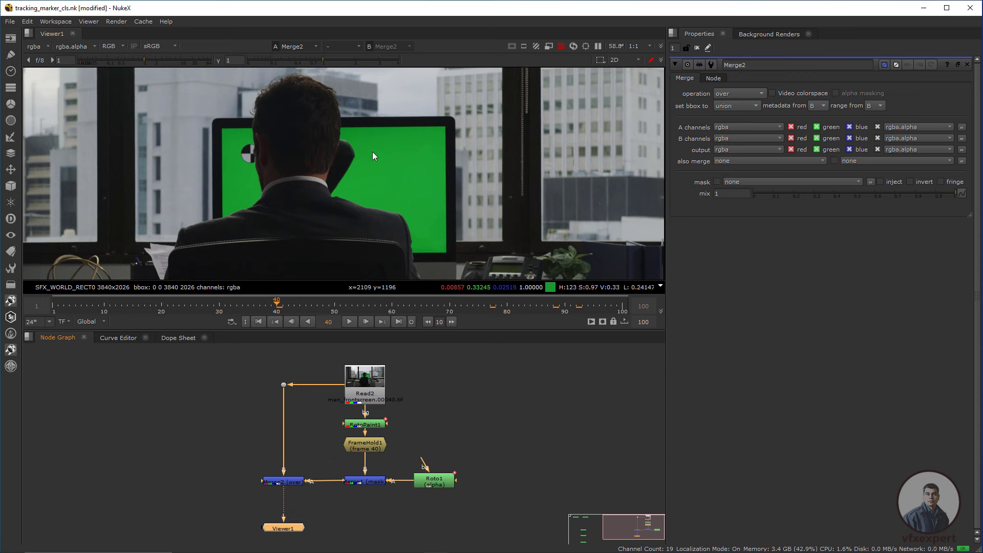
- Add a Tracker node, connect its input to Read2 and place it directly above Read2
mouse_move(365, 384)
middle_mouse_down()
mouse_move(337, 391)
mouse_move(361, 396)
middle_mouse_up()
left_click(349, 386)
left_click(421, 376)
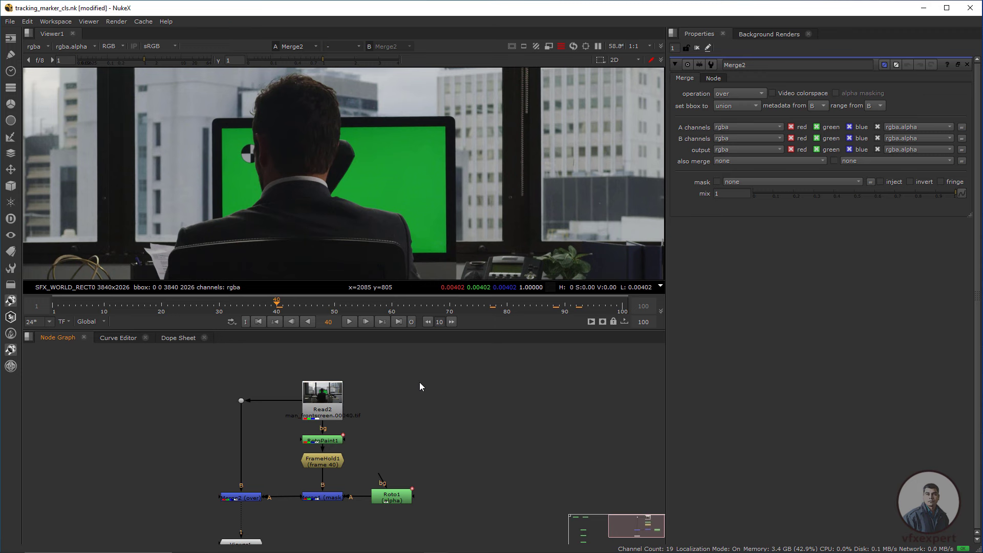
key("Tab")
type("tack")
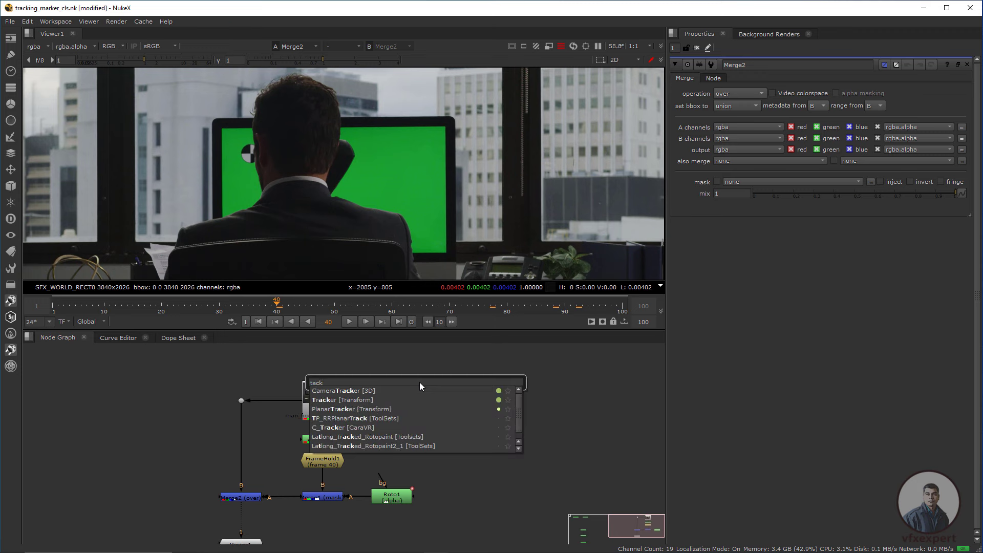
left_click(369, 400)
left_click_drag(412, 379, 314, 403)
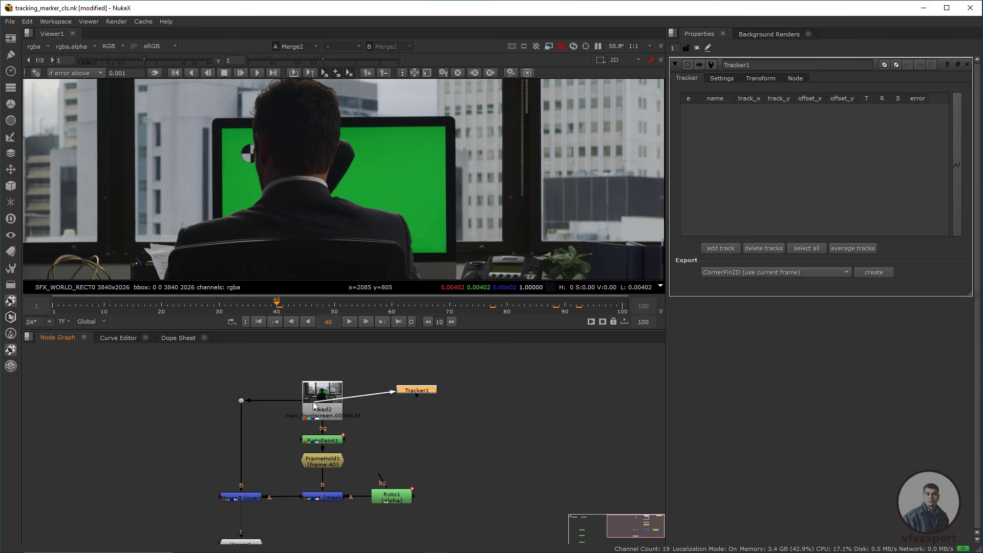
left_click_drag(429, 394, 333, 363)
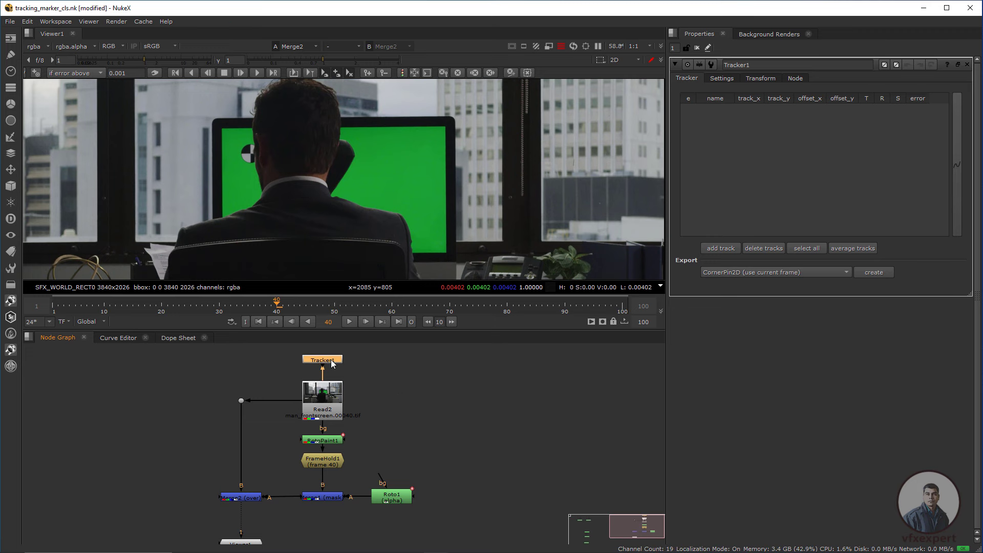
- View Tracker1, add a track on the green screen's upper-left corner at frame 1, shrink its boxes and track it forward
key("1")
scroll(282, 149, "up", 2)
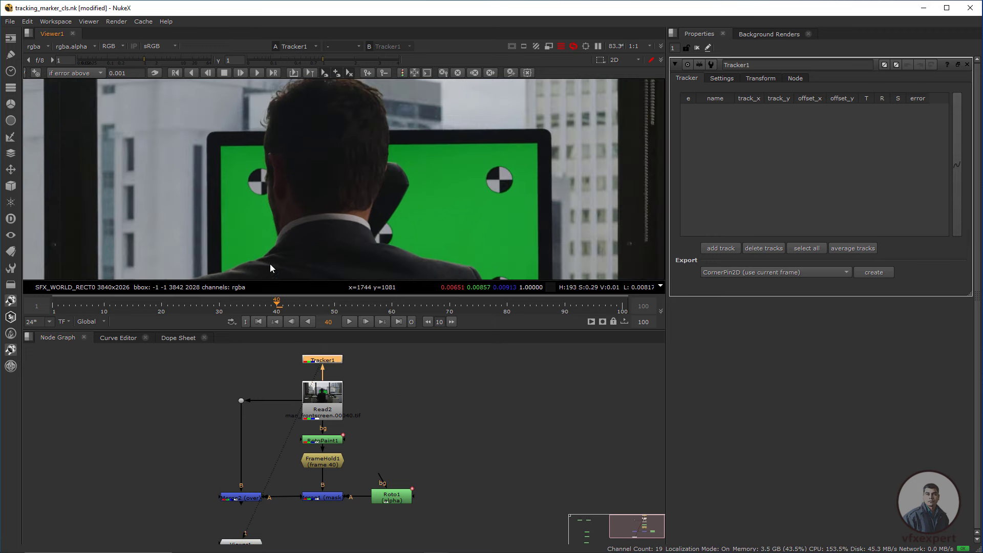
scroll(246, 191, "up", 2)
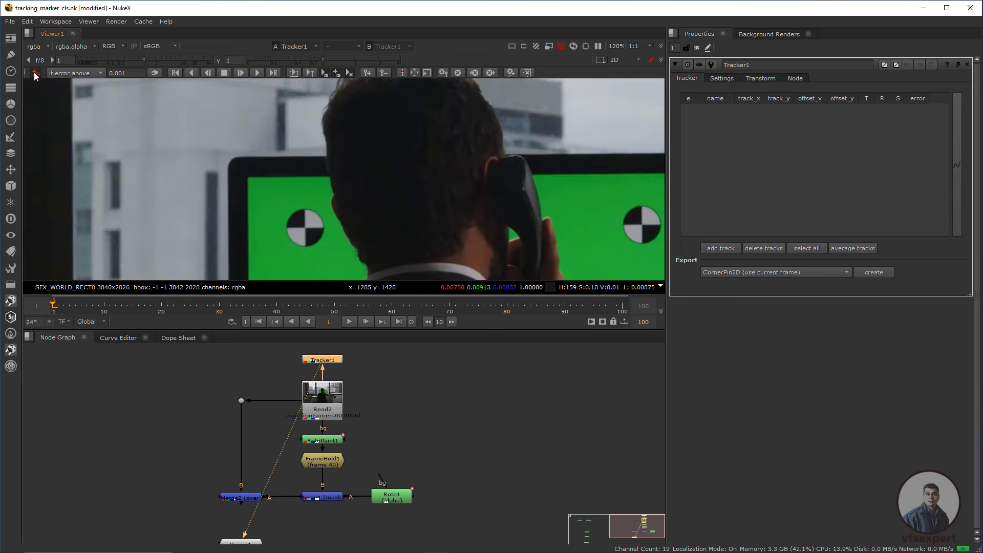
left_click(249, 178, "ctrl+alt")
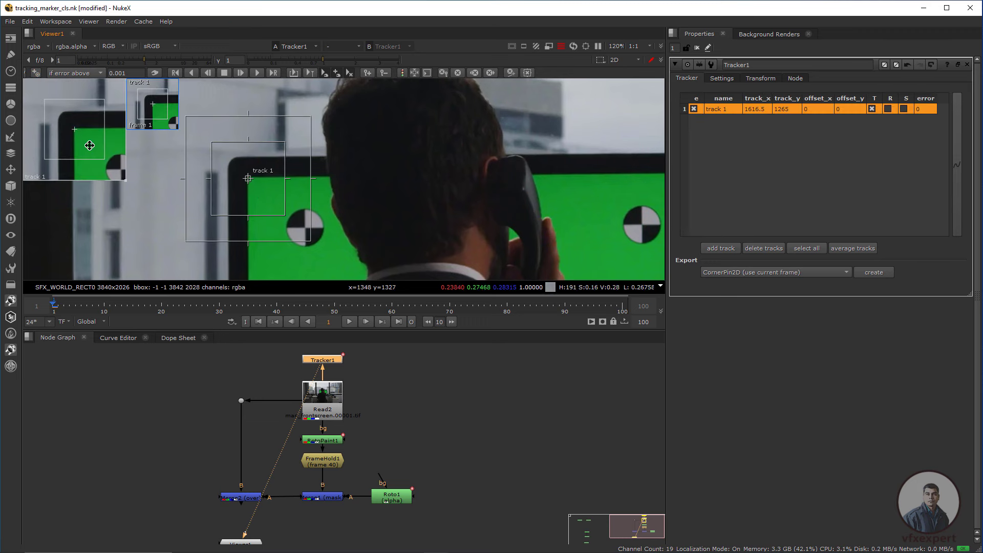
left_click_drag(212, 215, 248, 235)
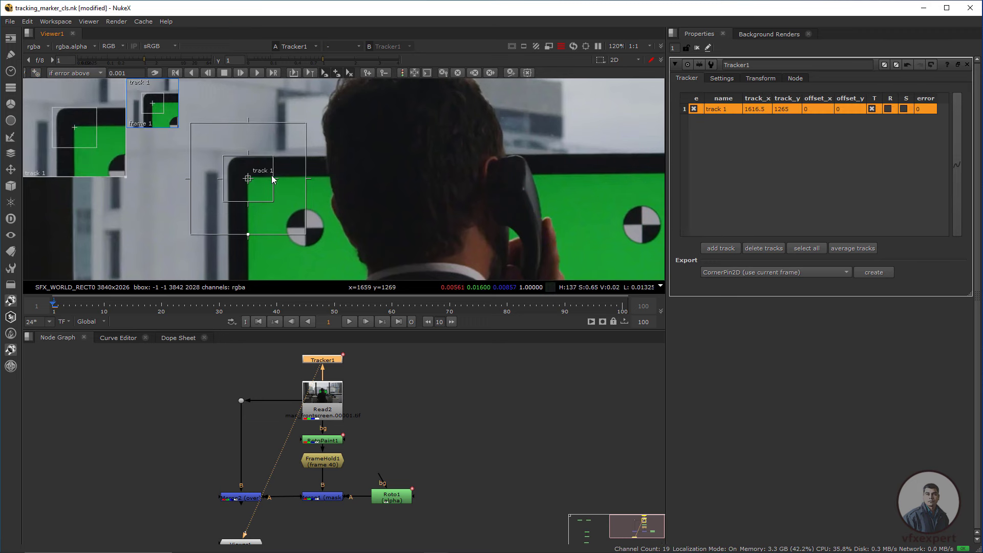
left_click(256, 73)
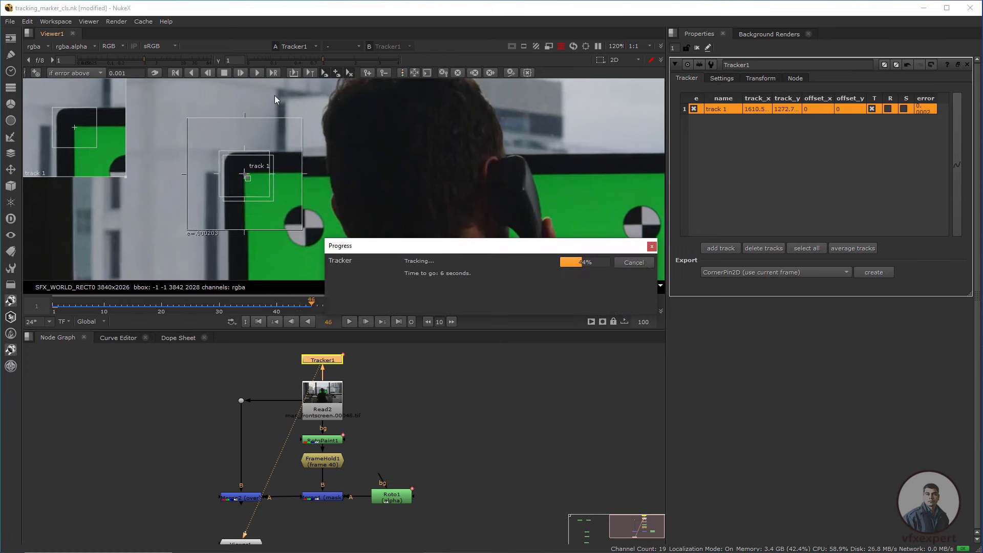
- Add a second track centred on the monitor's right marker at frame 1, tighten its boxes and track it forward
scroll(467, 198, "down", 3)
middle_click_drag(483, 219, 397, 198)
key("Home")
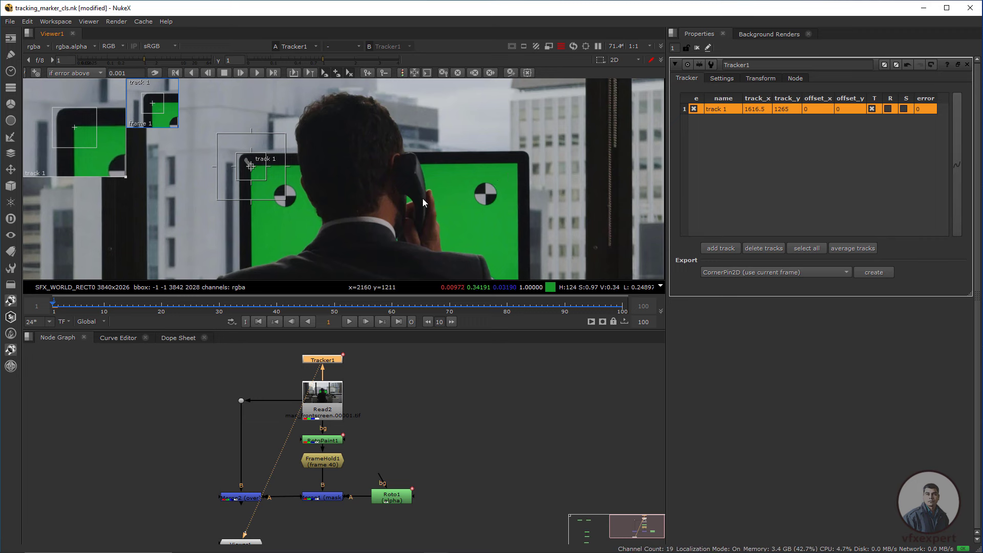
middle_click_drag(482, 220, 437, 208)
scroll(437, 213, "up", 3)
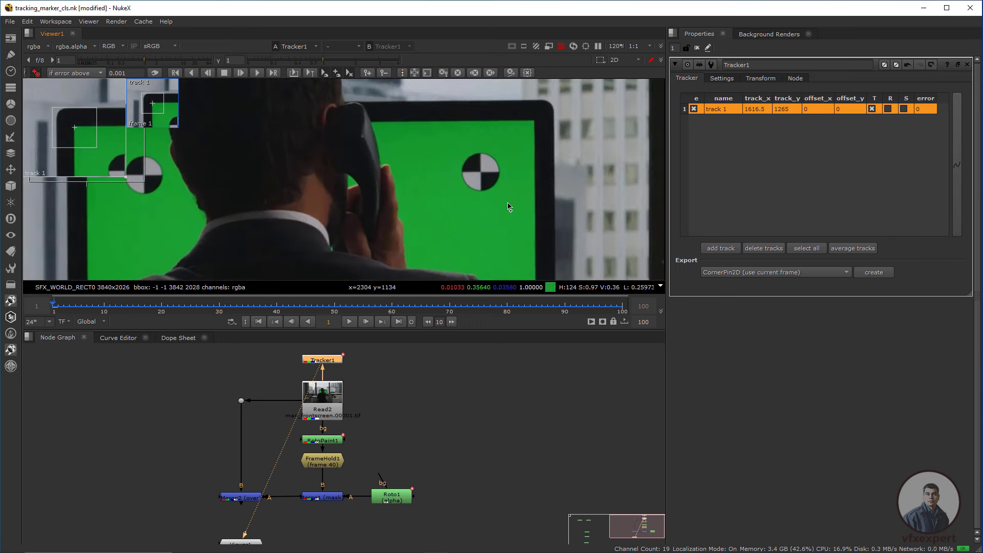
left_click(482, 175)
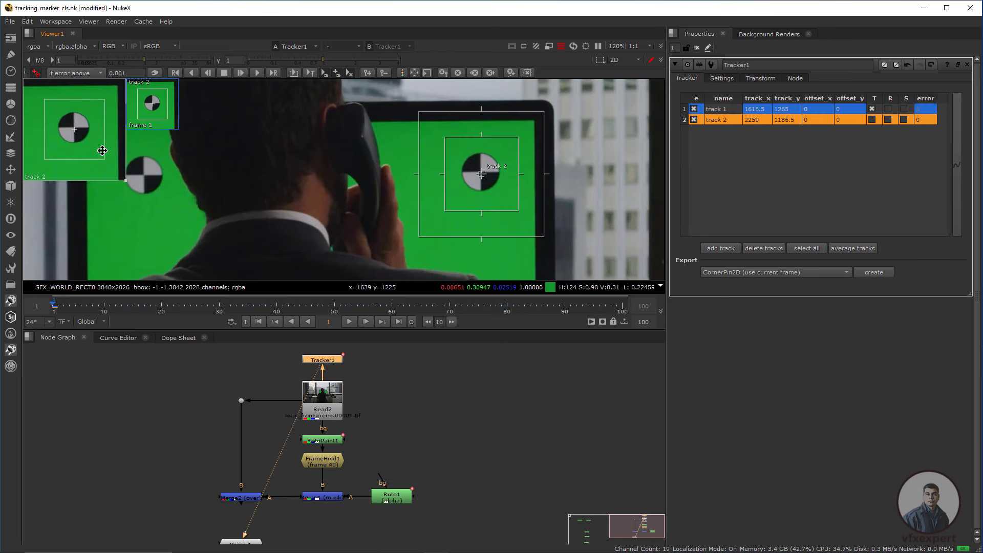
left_click_drag(106, 154, 103, 151)
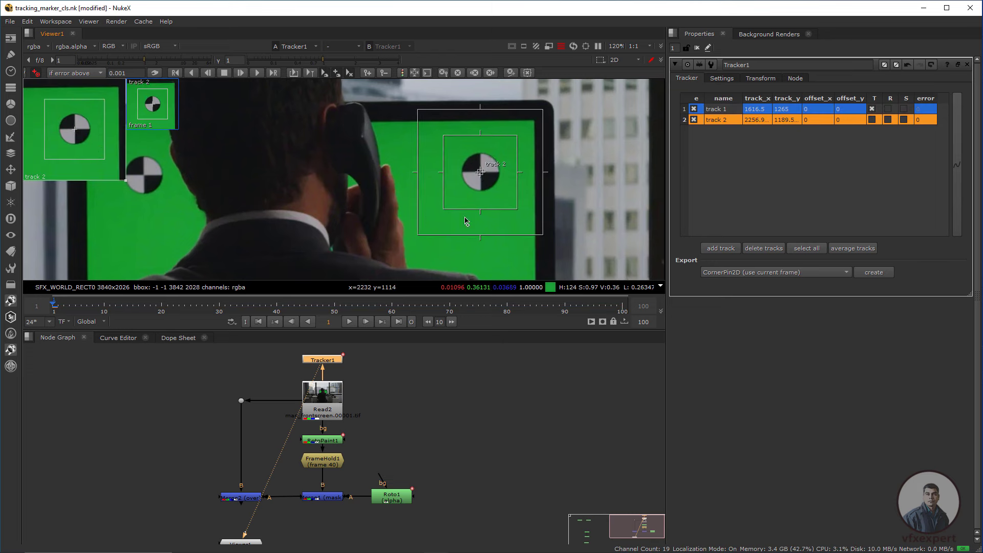
left_click_drag(543, 234, 535, 224)
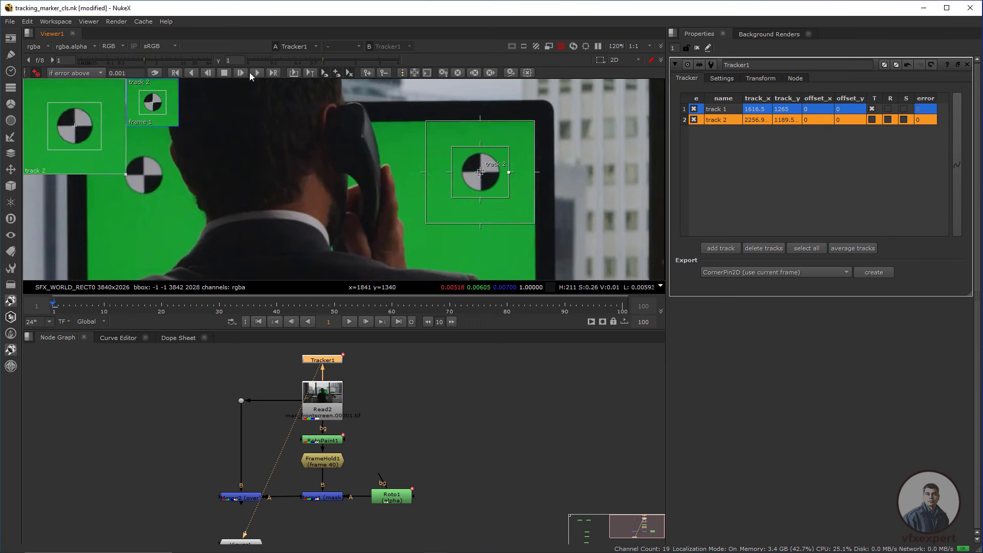
left_click(257, 73)
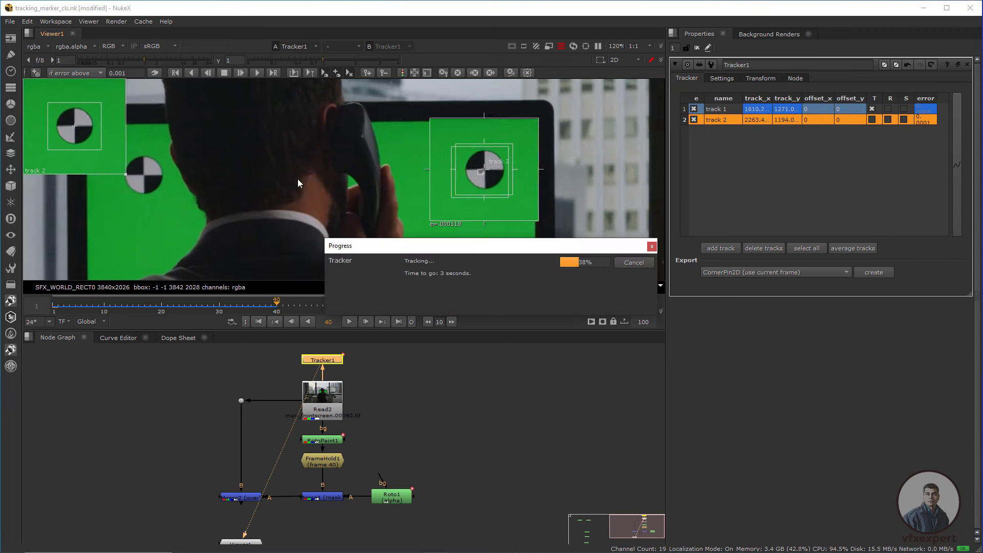
- Enable S for track 1 and both T and S for track 2 in Tracker1
scroll(476, 235, "down", 2)
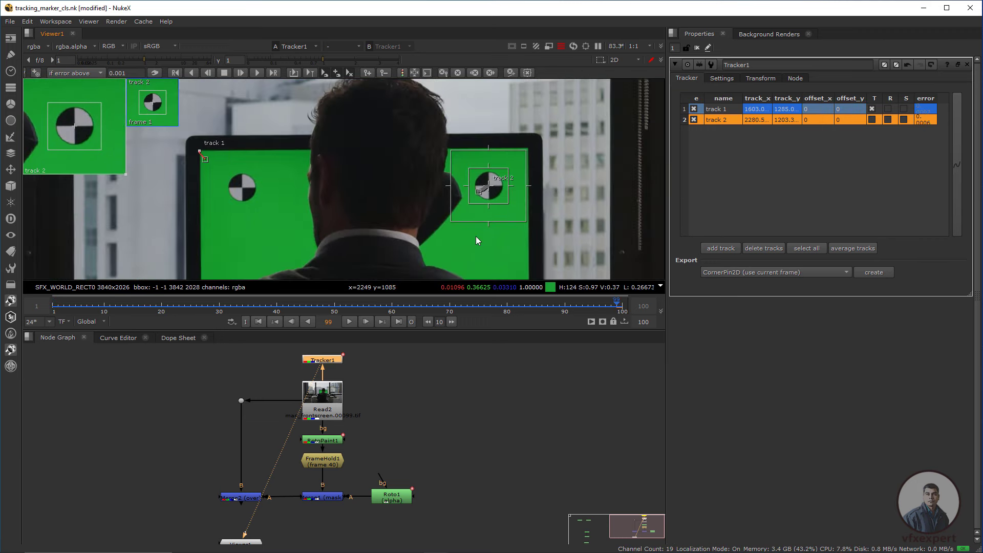
middle_click_drag(502, 210, 444, 190)
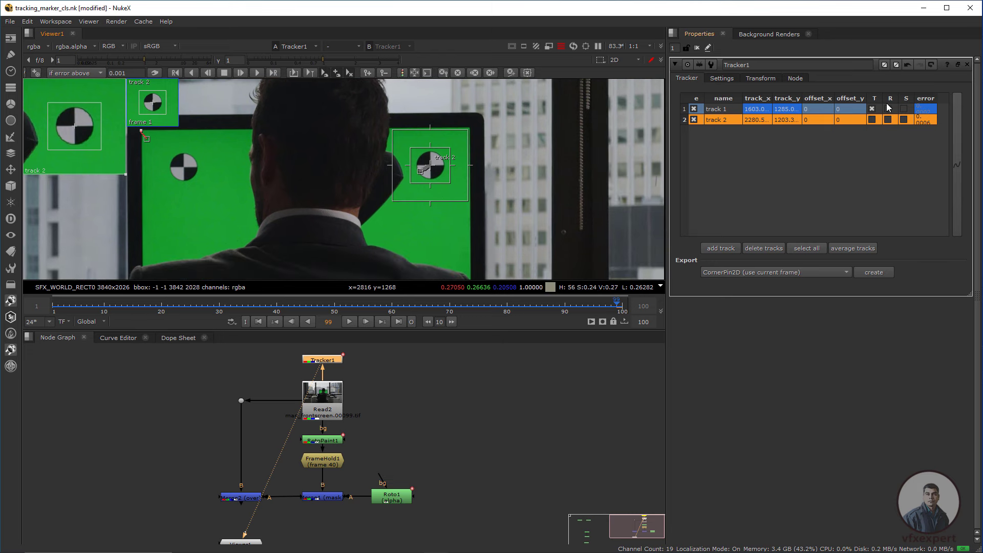
left_click(904, 109)
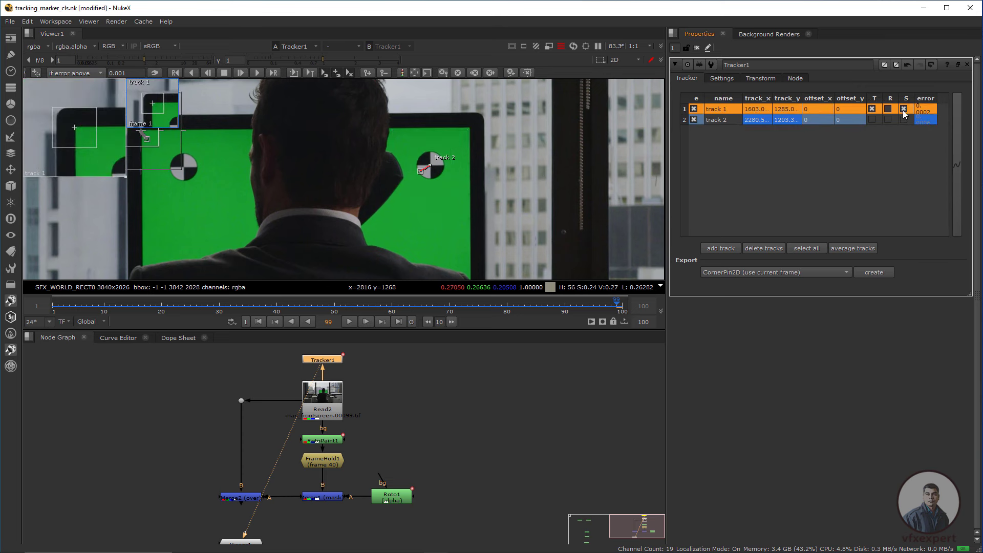
left_click(873, 120)
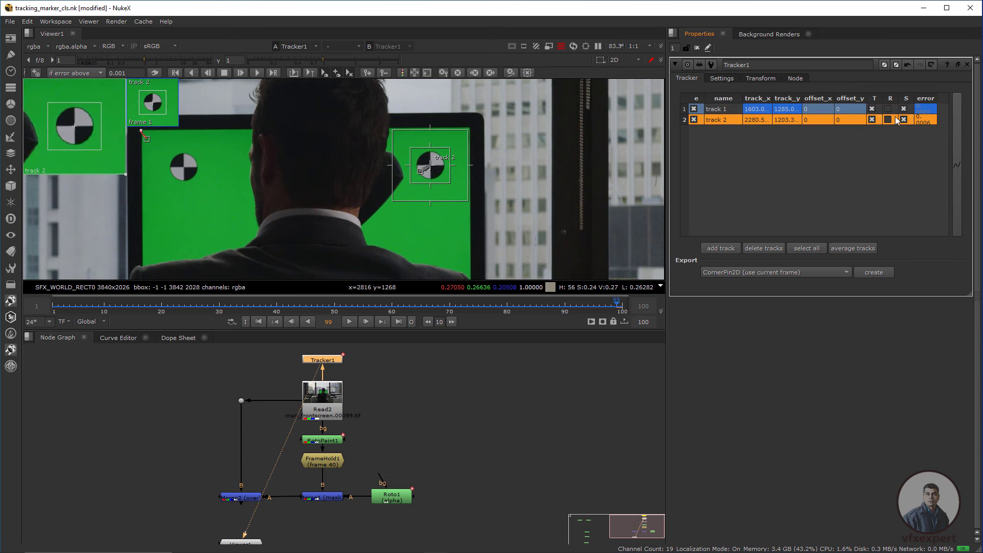
- Enlarge the node graph area and move Viewer1 into the empty space to the right of the node tree
middle_click_drag(384, 376, 391, 377)
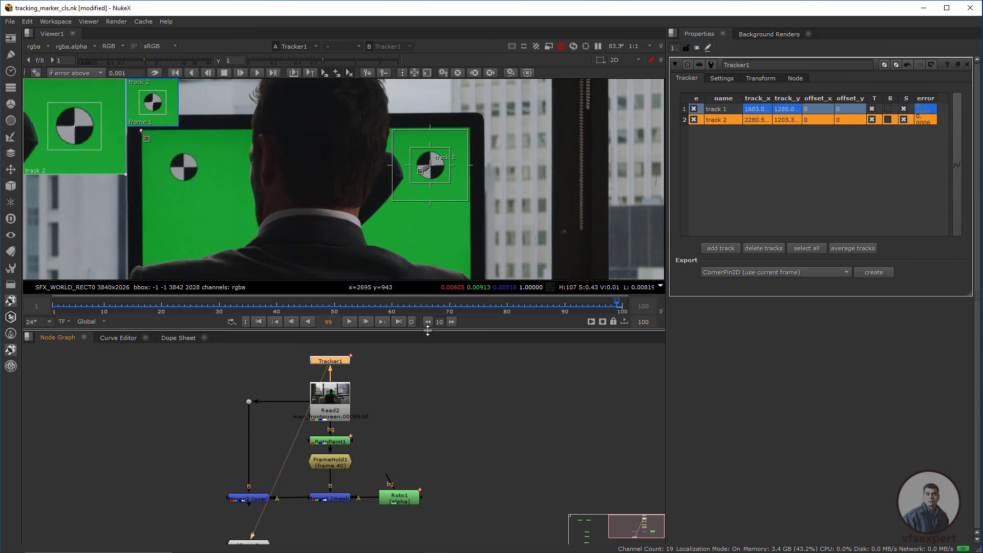
left_click_drag(428, 330, 429, 291)
left_click_drag(262, 505, 555, 402)
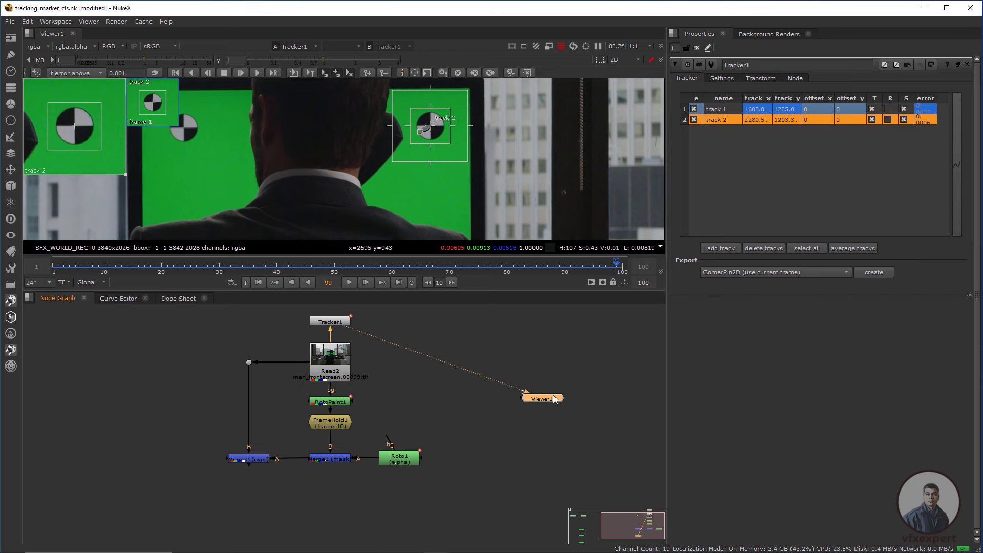
- Go to frame 40 in the tracked footage and move Viewer1 slightly farther from the node tree
left_click(335, 324)
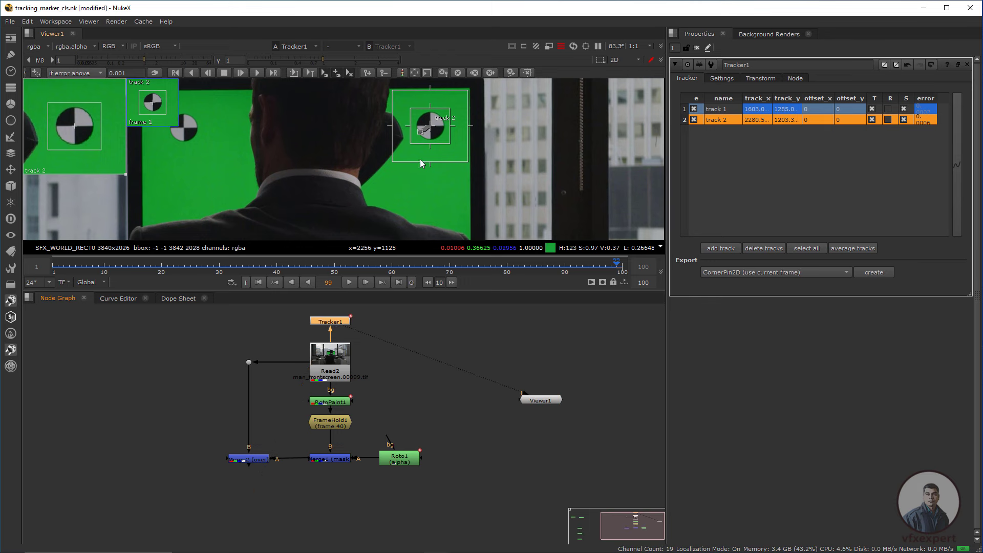
scroll(421, 163, "down", 4)
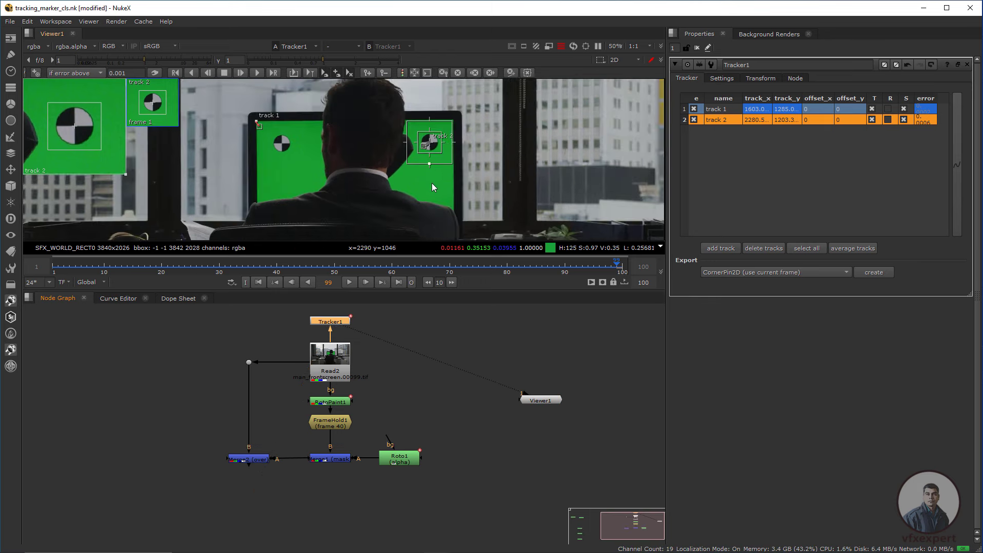
left_click(276, 266)
left_click_drag(551, 403, 572, 393)
- Move Merge2 away from Merge1 and paste a copy of Tracker1 in the space between them
scroll(361, 432, "up", 3)
middle_click_drag(310, 435, 320, 410)
scroll(382, 312, "down", 3)
middle_click_drag(368, 318, 344, 389)
left_click(344, 338)
middle_click_drag(336, 485, 355, 470)
scroll(348, 439, "up", 2)
left_click_drag(244, 465, 193, 484)
left_click(275, 436)
key("ctrl+v")
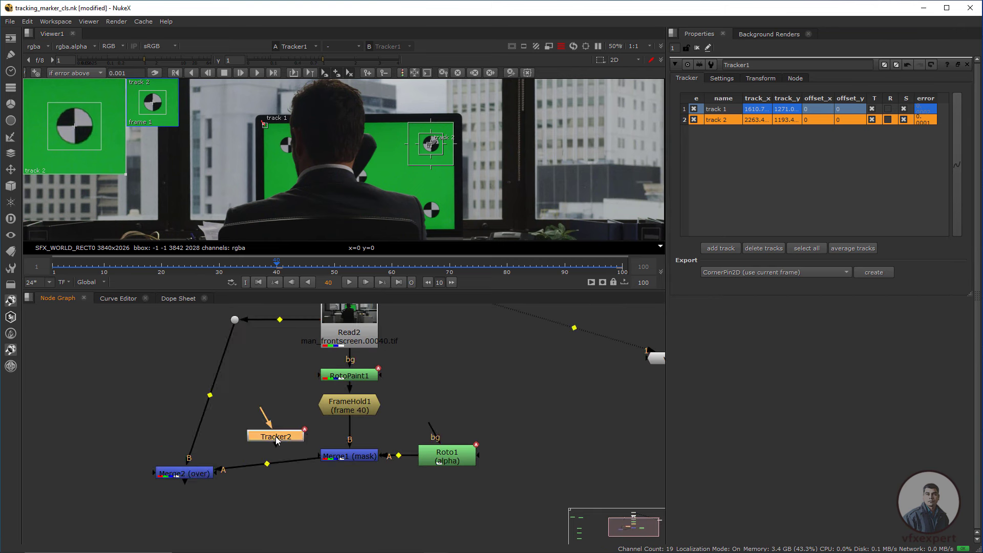
- Insert Tracker2 below Merge1 on the connection into Merge2's A input, and align Merge2 under the dot
left_click_drag(276, 438, 266, 463)
left_click_drag(267, 463, 343, 489)
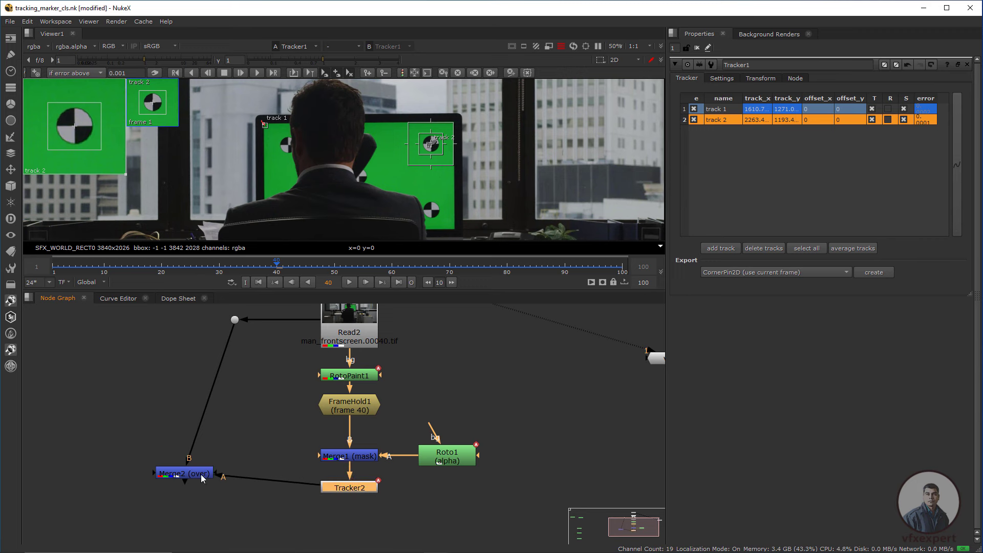
left_click_drag(200, 475, 250, 497)
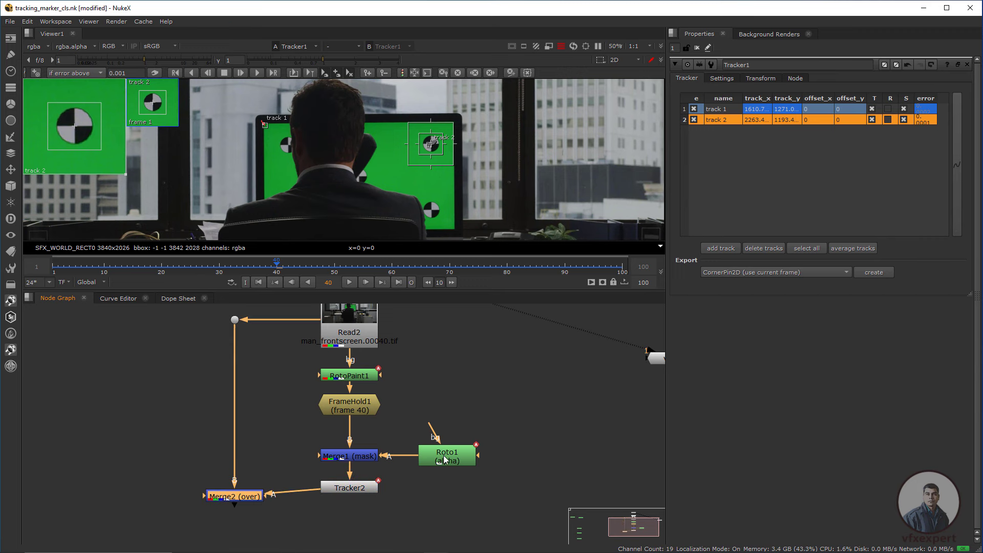
- View the Merge2 output at frame 40 and examine the patched monitor
left_click(446, 460)
left_click(249, 495)
key("1")
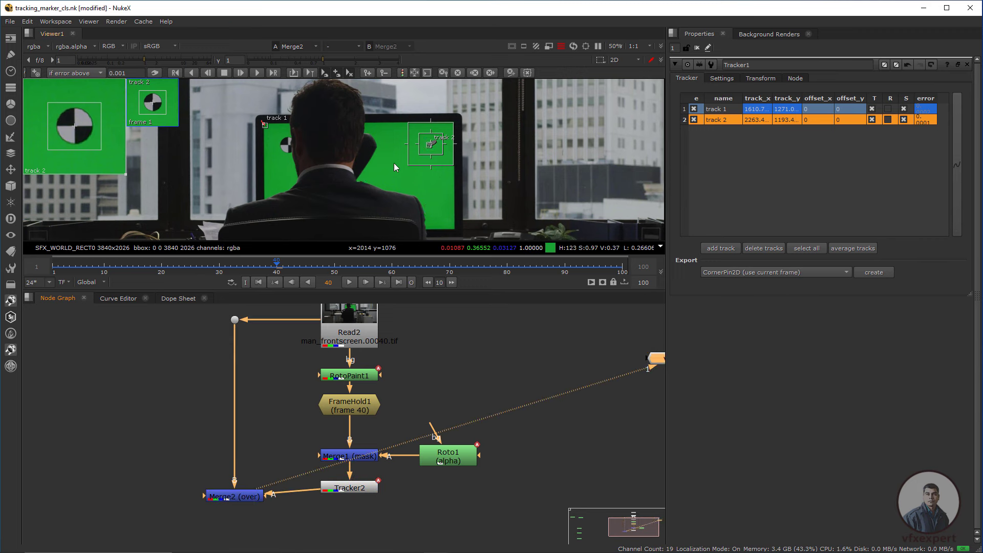
scroll(410, 174, "up", 2)
scroll(432, 185, "down", 3)
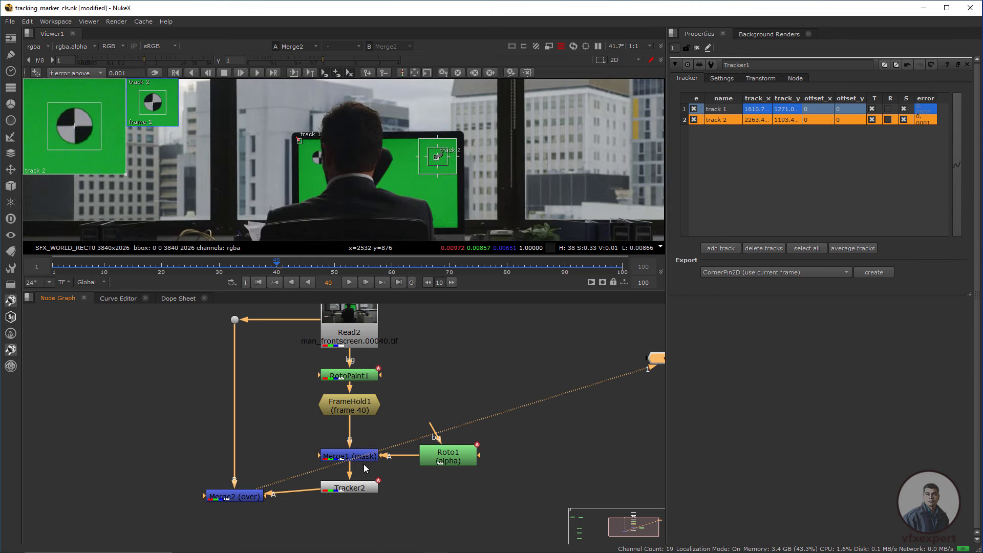
- Set Tracker2's transform to match-move with reference frame 40 and close its properties
double_click(356, 491)
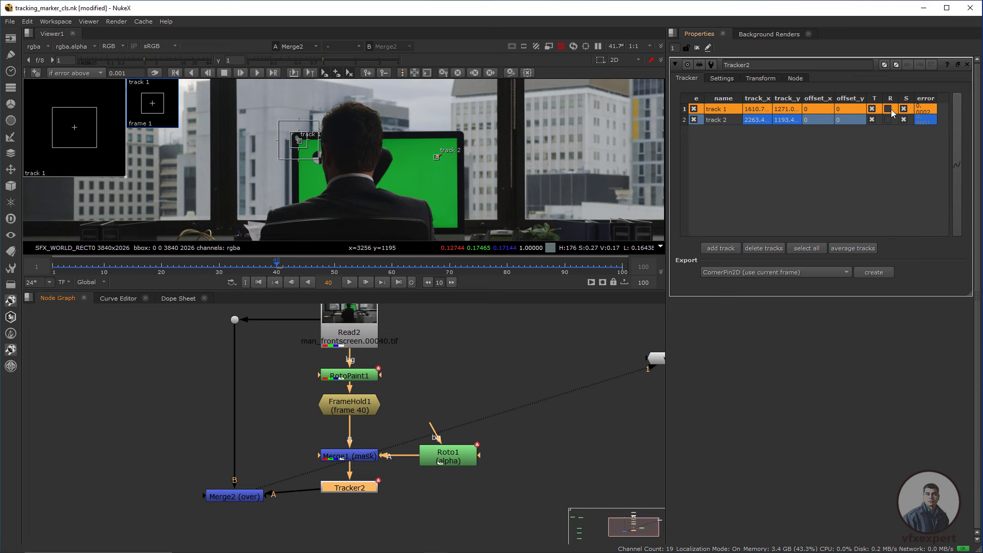
left_click(765, 80)
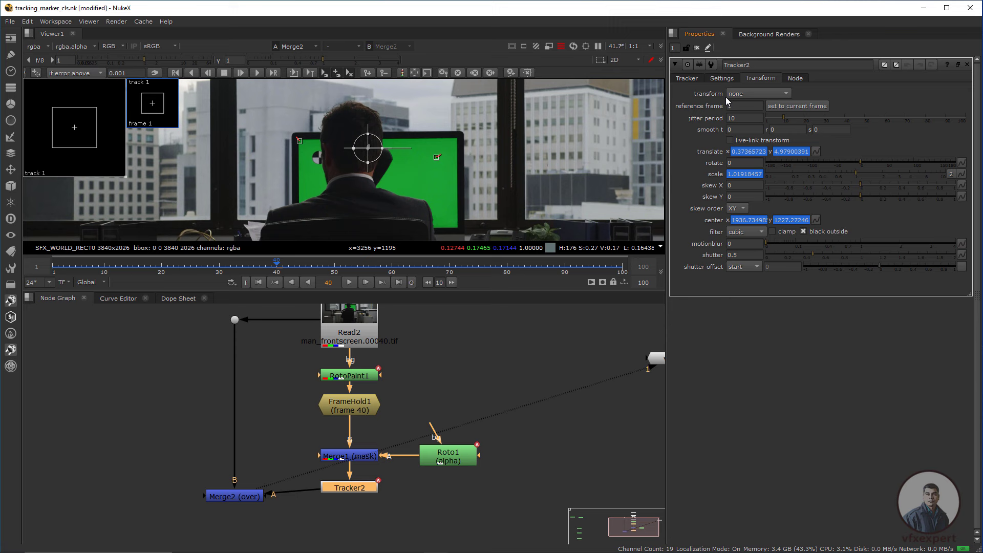
left_click(760, 92)
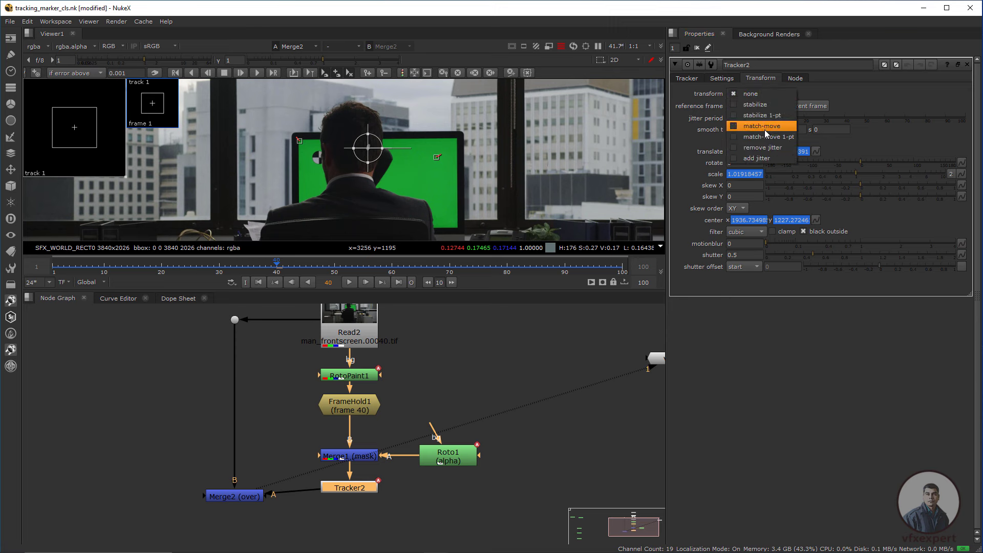
left_click(764, 128)
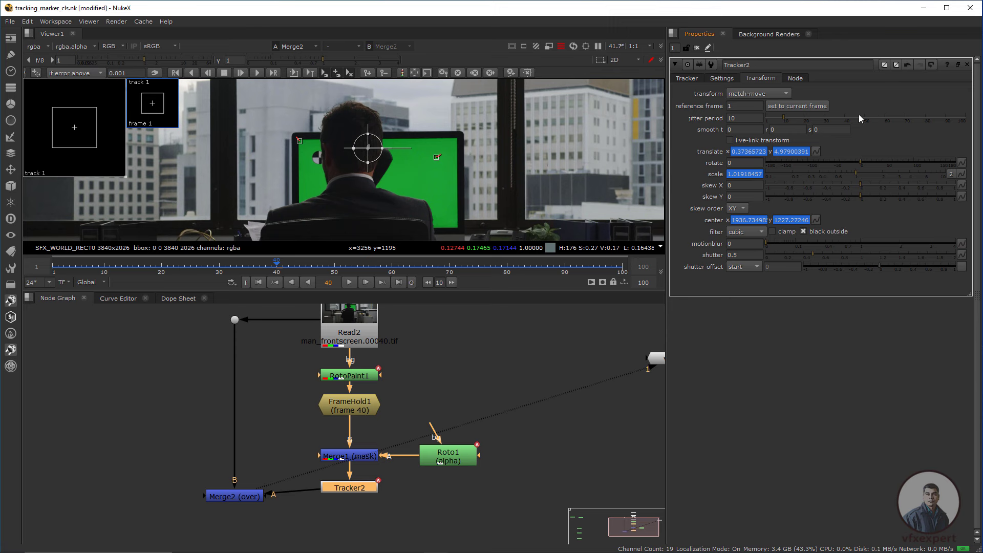
left_click(792, 106)
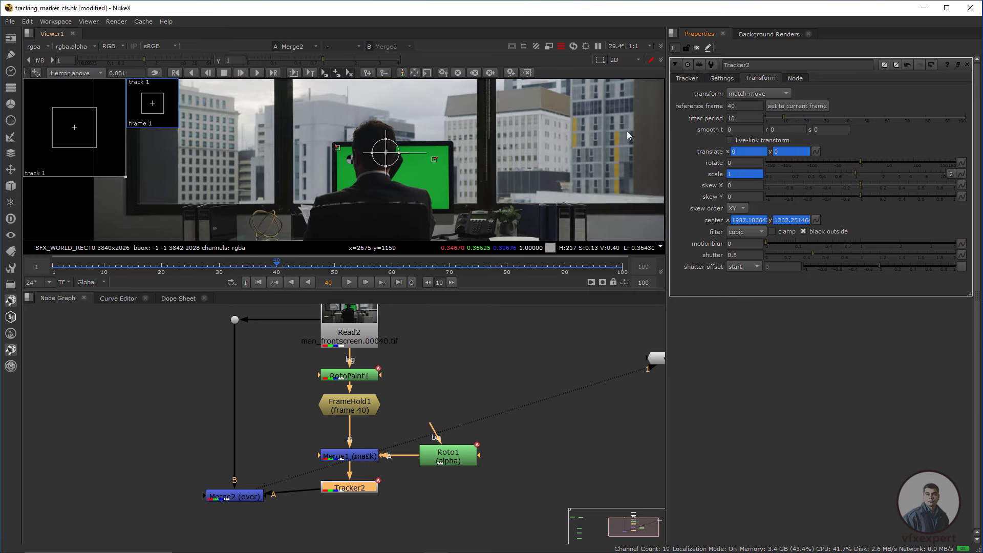
left_click(697, 47)
- Scrub the merged footage across frames such as 98, 40 and 14 to examine the patches over the monitor and the man's shoulder
middle_click_drag(428, 206, 416, 177)
scroll(417, 193, "down", 2)
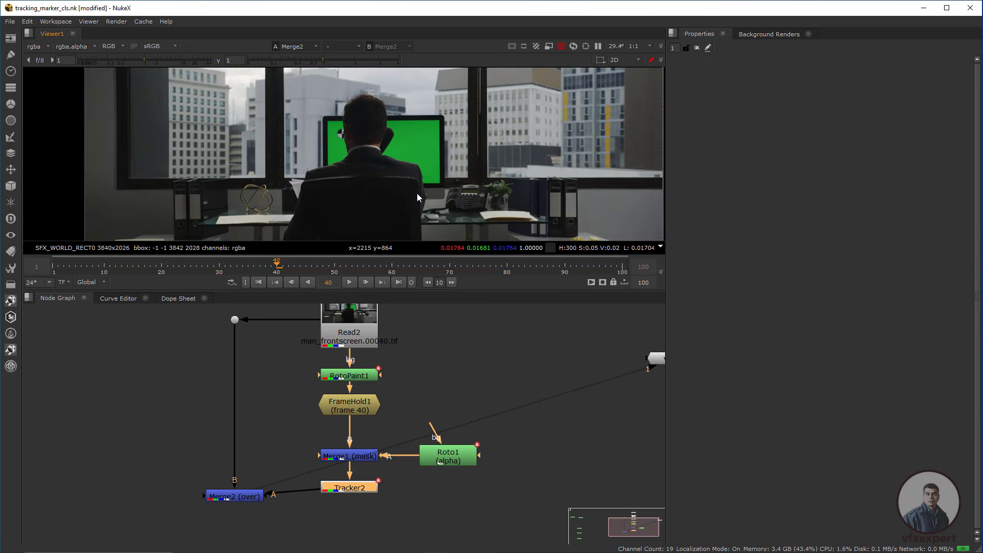
left_click_drag(424, 266, 610, 277)
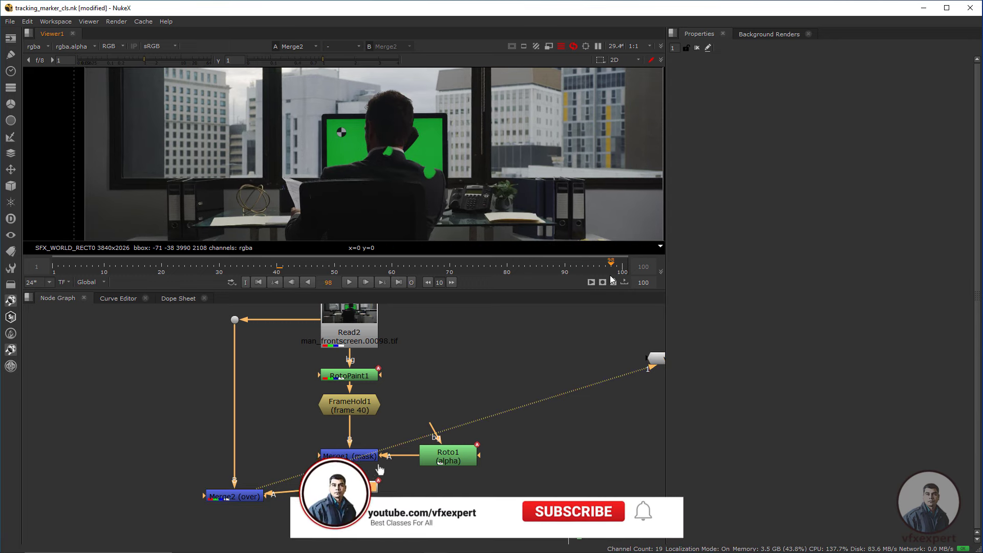
scroll(436, 139, "up", 3)
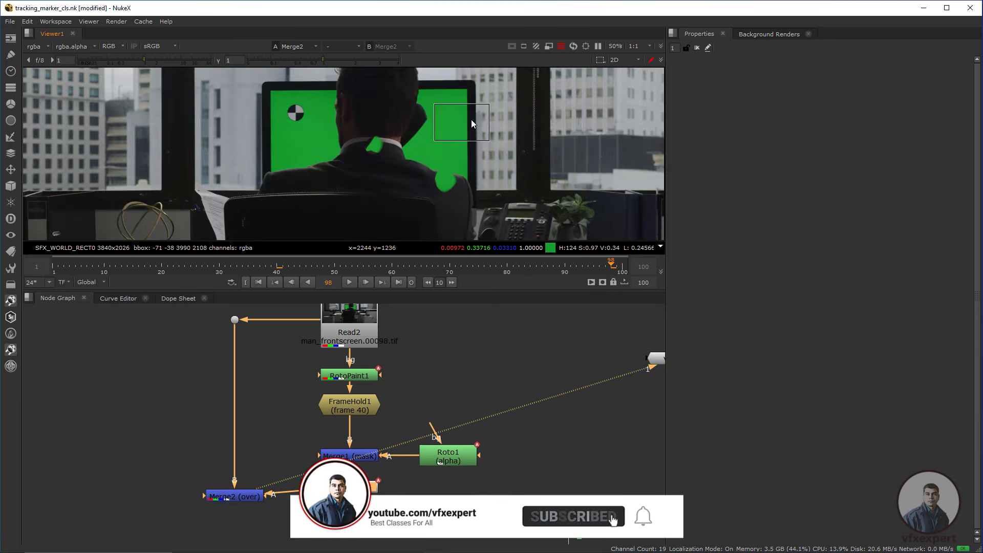
left_click_drag(595, 265, 231, 266)
scroll(461, 98, "up", 2)
left_click(513, 266)
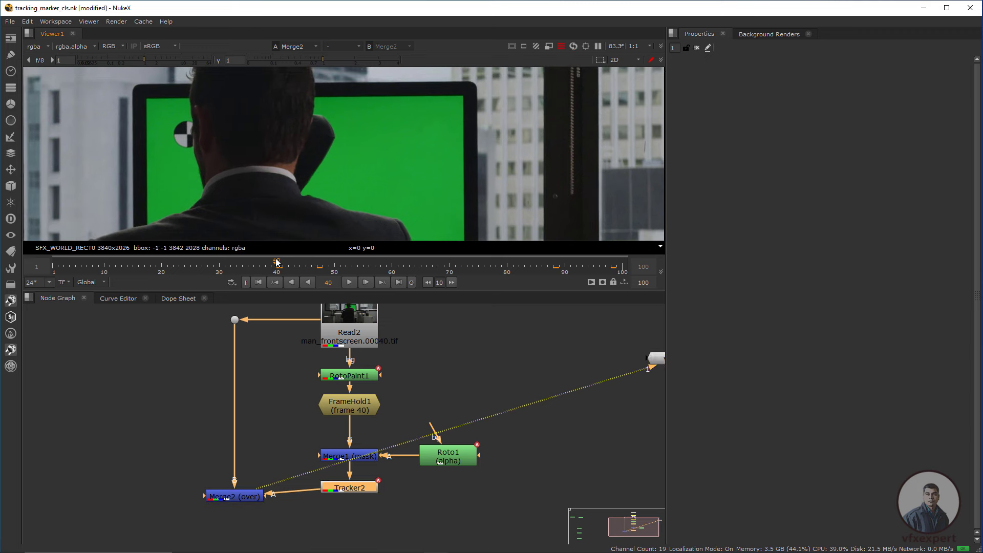
middle_click_drag(357, 206, 387, 191)
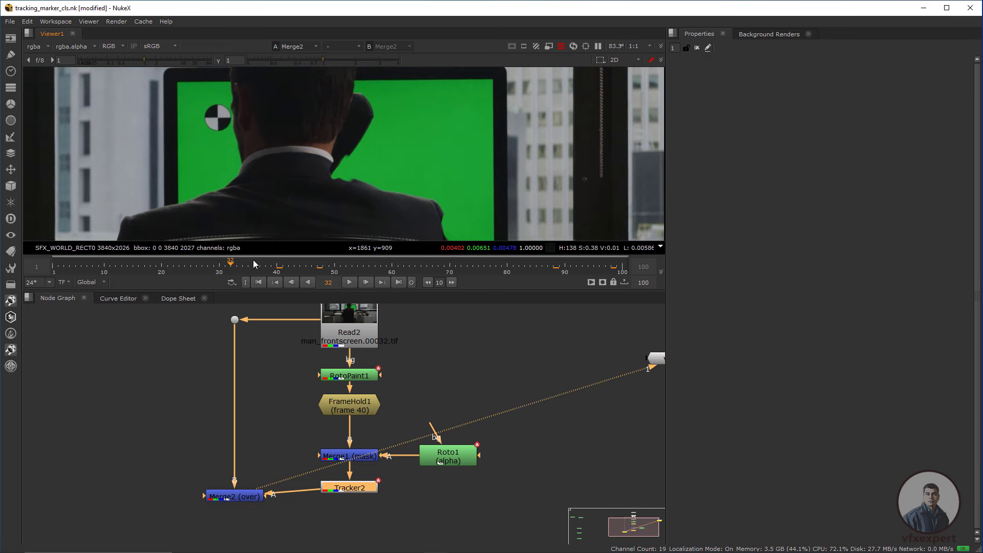
left_click(180, 265)
left_click(128, 264)
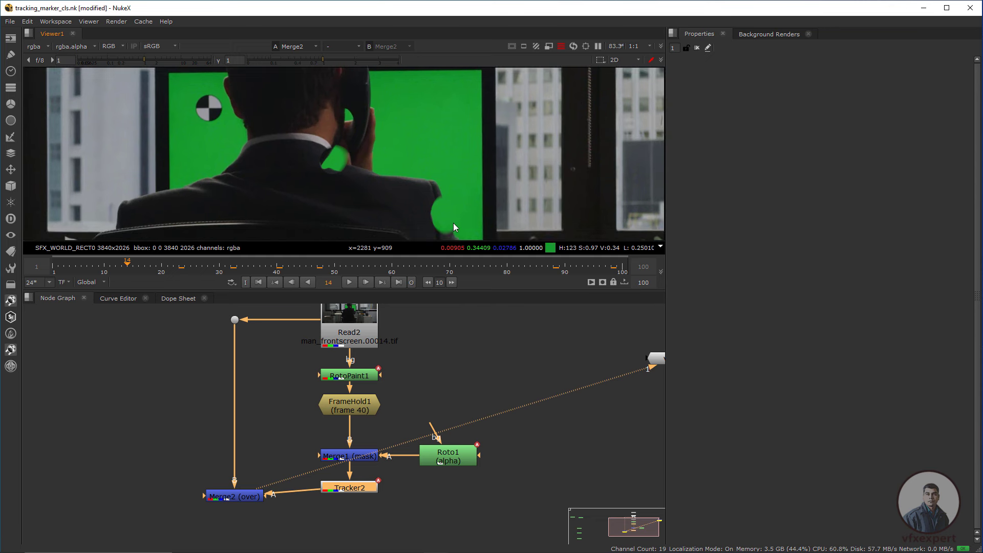
middle_click_drag(454, 223, 451, 190)
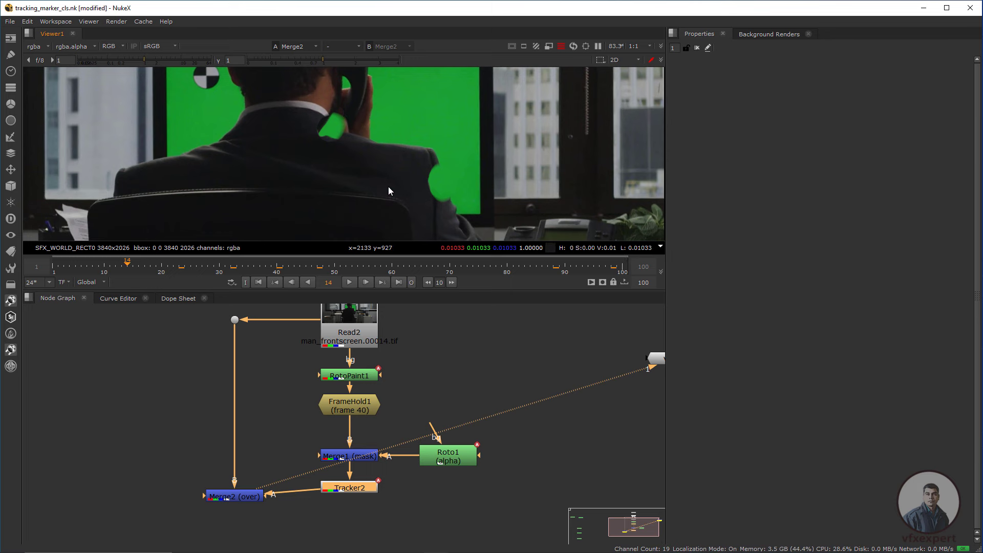
scroll(388, 188, "down", 3)
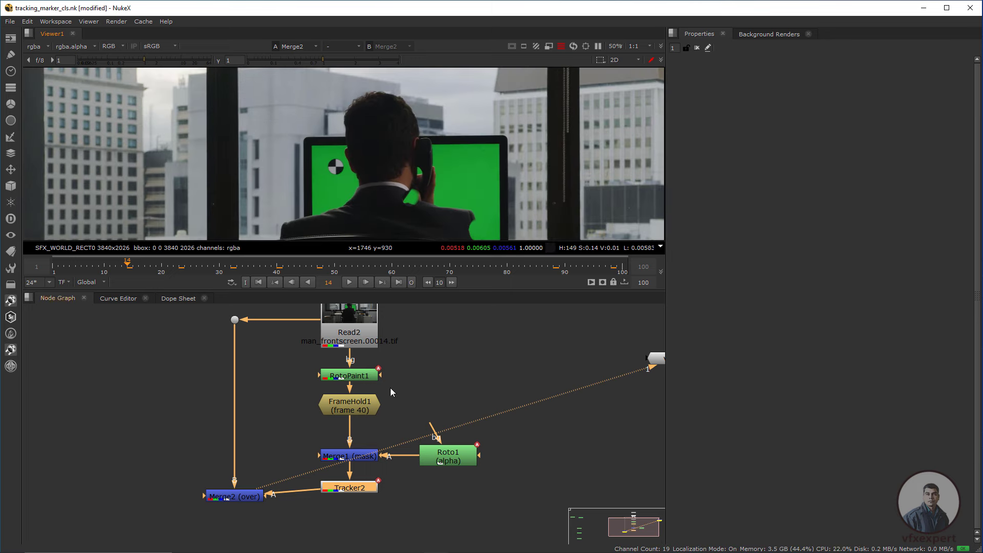
- Go to frame 58 and examine the monitor's left tracking marker
left_click(308, 273)
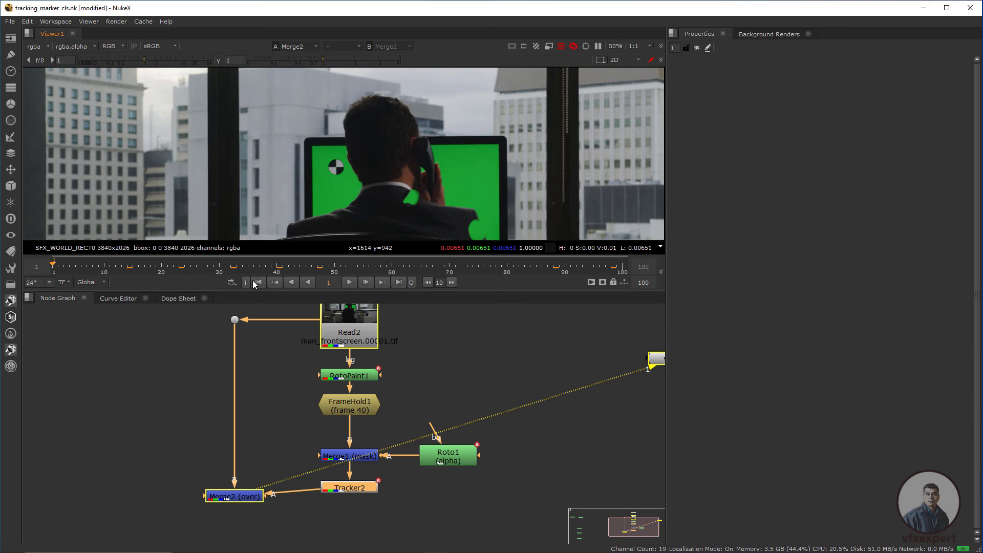
mouse_move(309, 272)
left_mouse_down()
mouse_move(367, 272)
mouse_move(357, 272)
left_mouse_up()
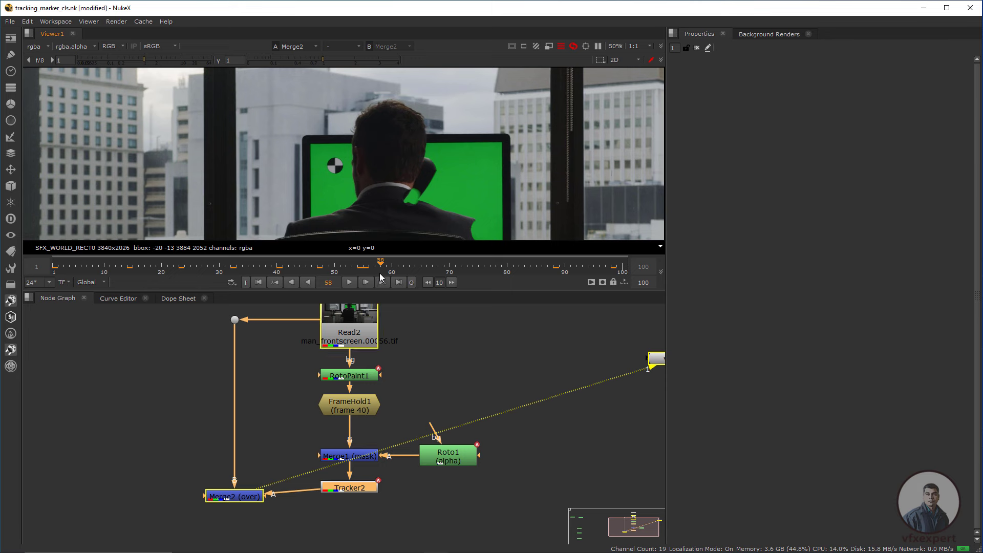
scroll(327, 177, "up", 3)
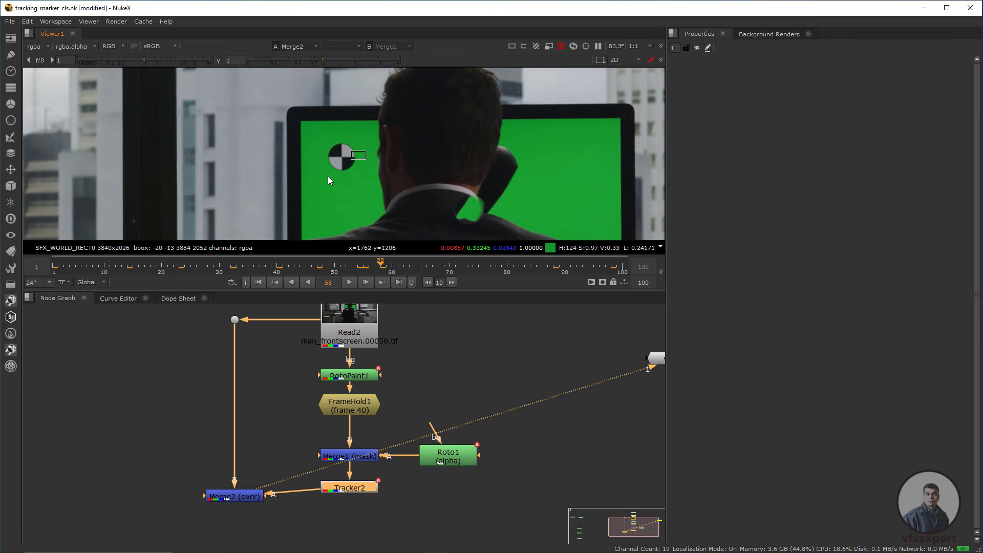
scroll(394, 400, "down", 3)
- Place Viewer1 beneath Merge2 and move Roto1 slightly closer to Merge1 in the node graph
left_click_drag(512, 370, 205, 494)
middle_click_drag(331, 404, 327, 427)
left_click(399, 378)
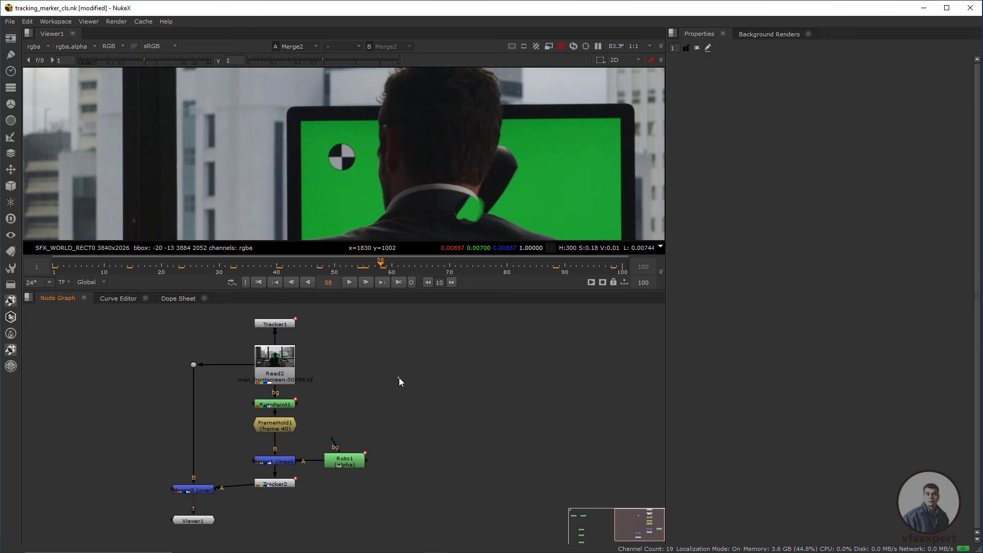
left_click_drag(351, 465, 342, 465)
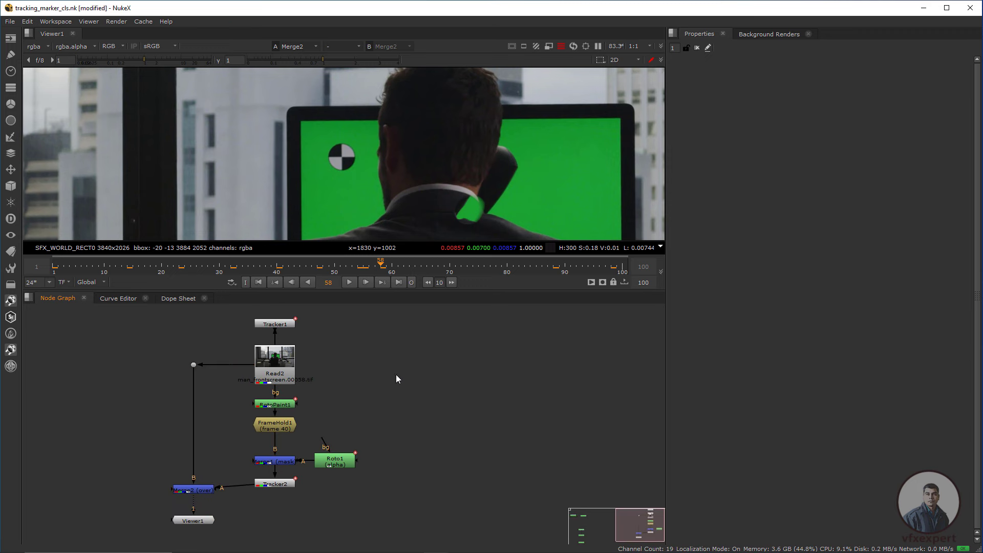
- Add a second RotoPaint node fed by Read2, followed by a FrameHold node with first frame 58
key("p")
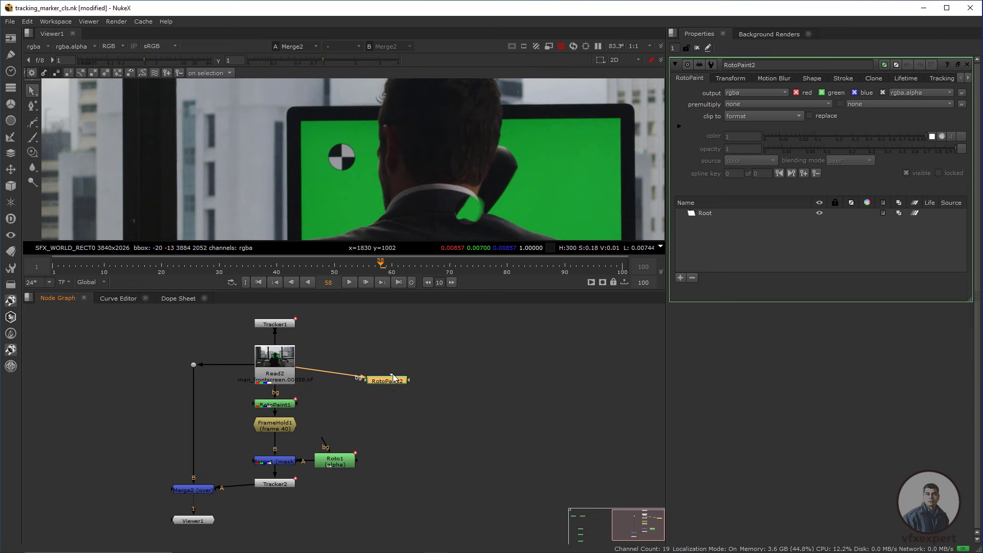
left_click_drag(394, 378, 390, 372)
key("Tab")
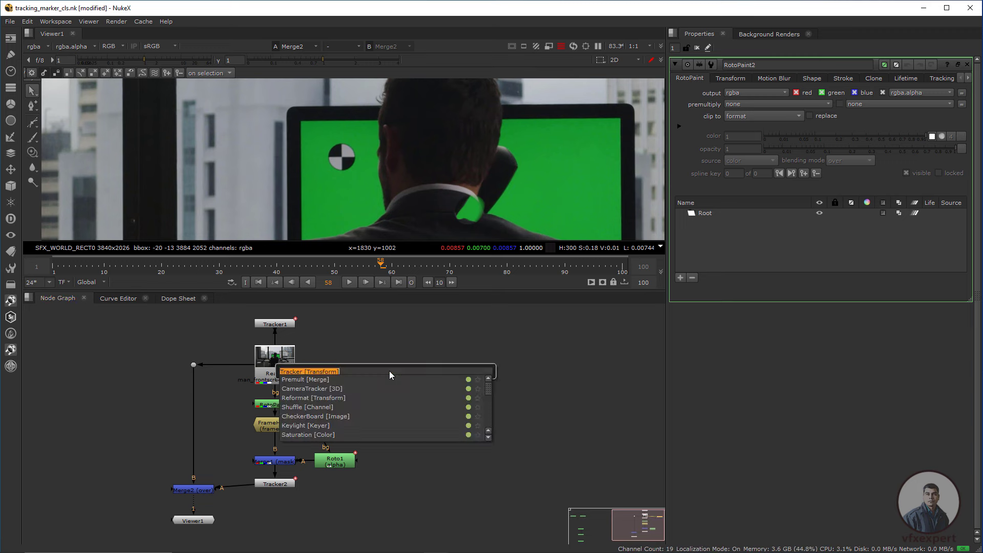
type("fra")
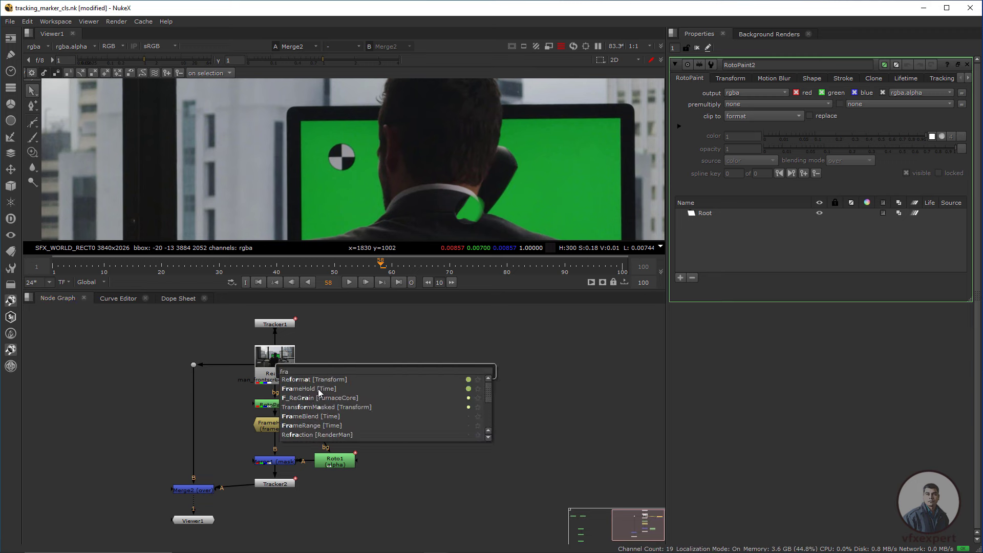
left_click(318, 388)
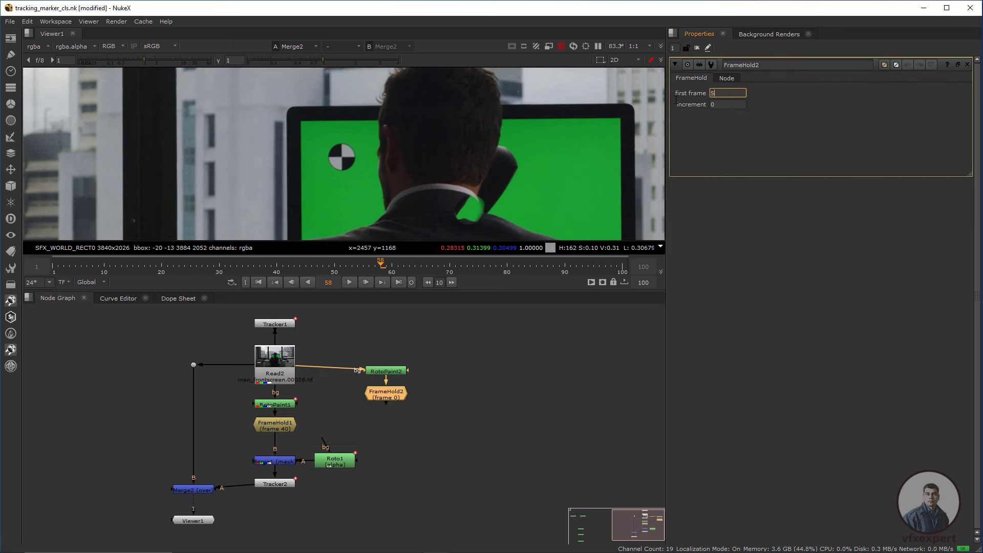
- With RotoPaint2's Clone tool at brush size 44.5, apply clone strokes over the monitor's left marker at frame 58
scroll(327, 149, "up", 3)
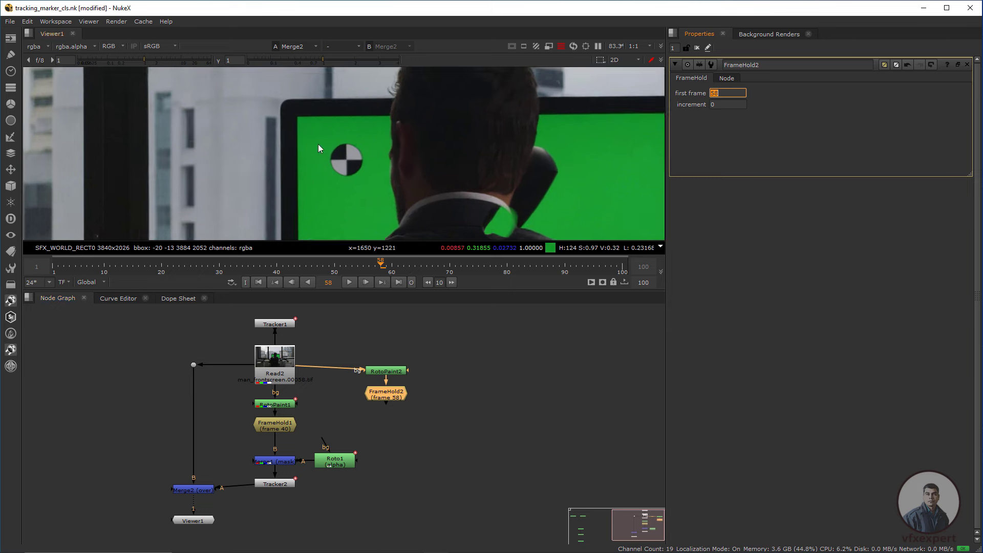
left_click(386, 371)
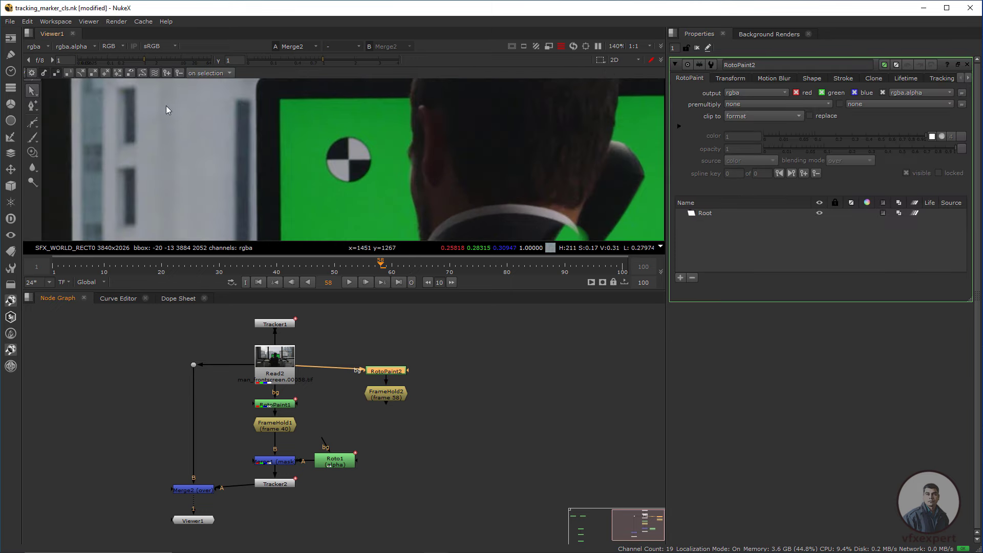
left_click(32, 152)
scroll(343, 139, "up", 1)
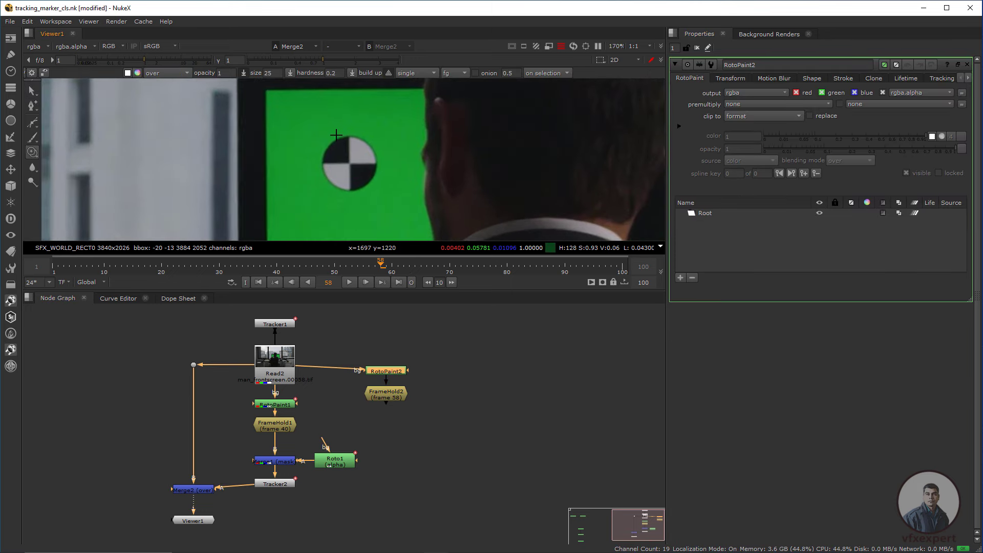
left_click_drag(350, 132, 327, 141, "shift")
left_click(320, 157)
left_click(324, 171)
left_click(339, 202)
- View FrameHold2 and paint out the monitor's left marker by cloning clean green from beside it
left_click(387, 397)
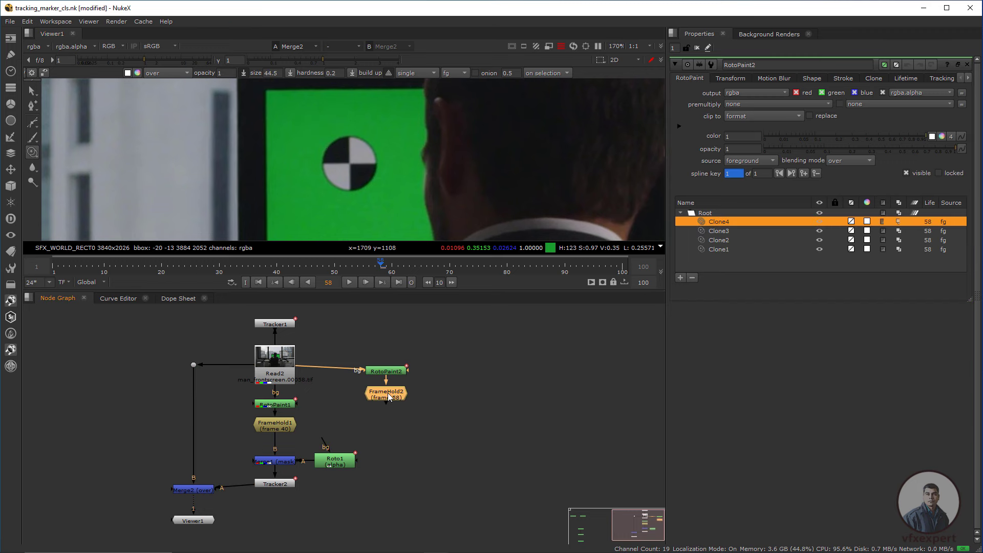
key("1")
left_click(338, 141)
left_click(331, 152)
left_click(328, 157)
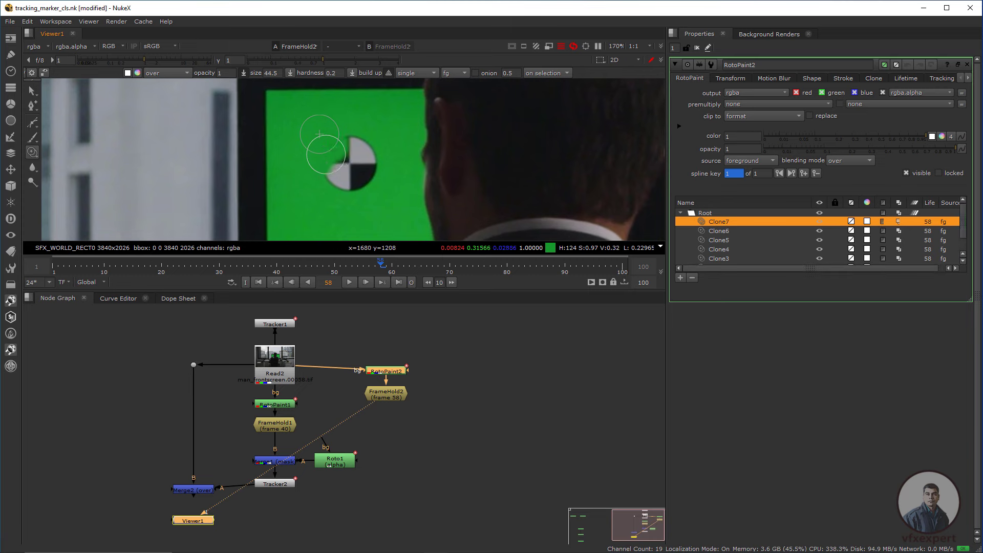
left_click(326, 162)
left_click(327, 167)
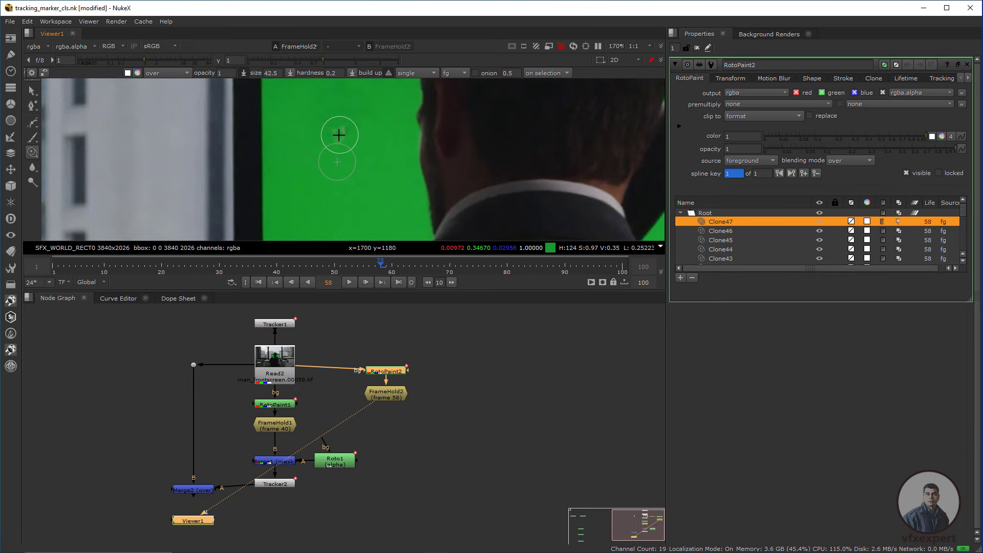
- View the original Read2 footage and add an unconnected Roto node to the right of FrameHold2
key("Escape")
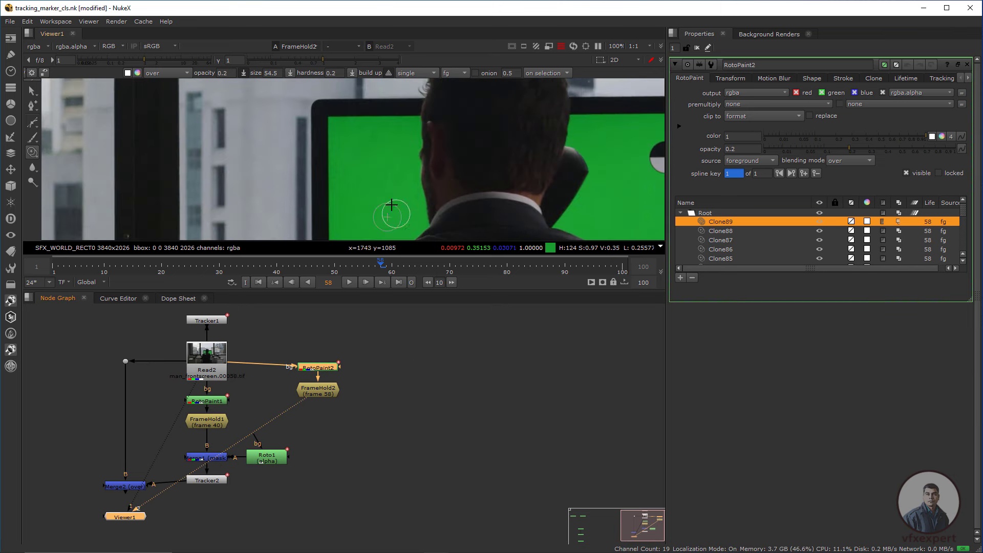
middle_click_drag(287, 386, 304, 404)
left_click(230, 380)
key("1")
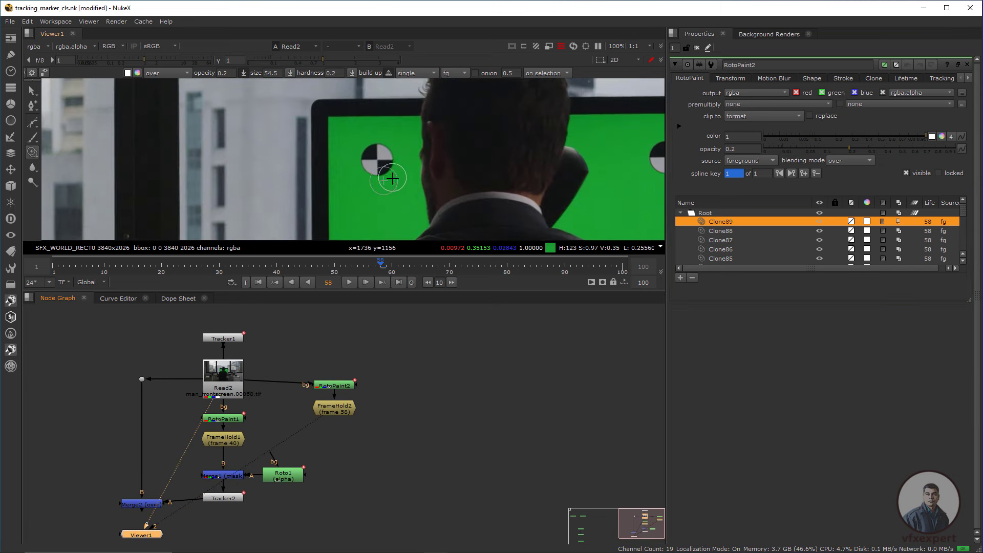
scroll(392, 177, "up", 2)
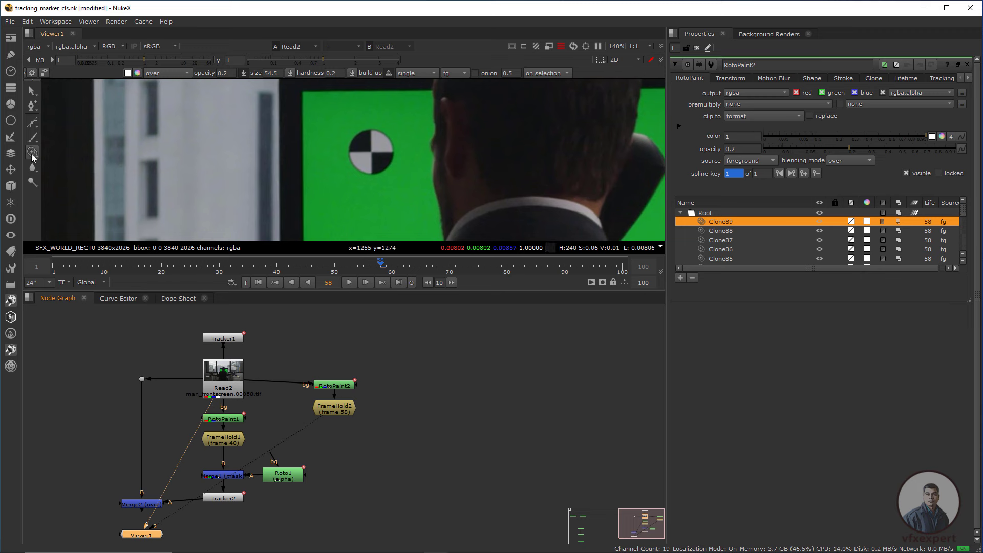
left_click(428, 396)
middle_click_drag(447, 390, 418, 394)
key("o")
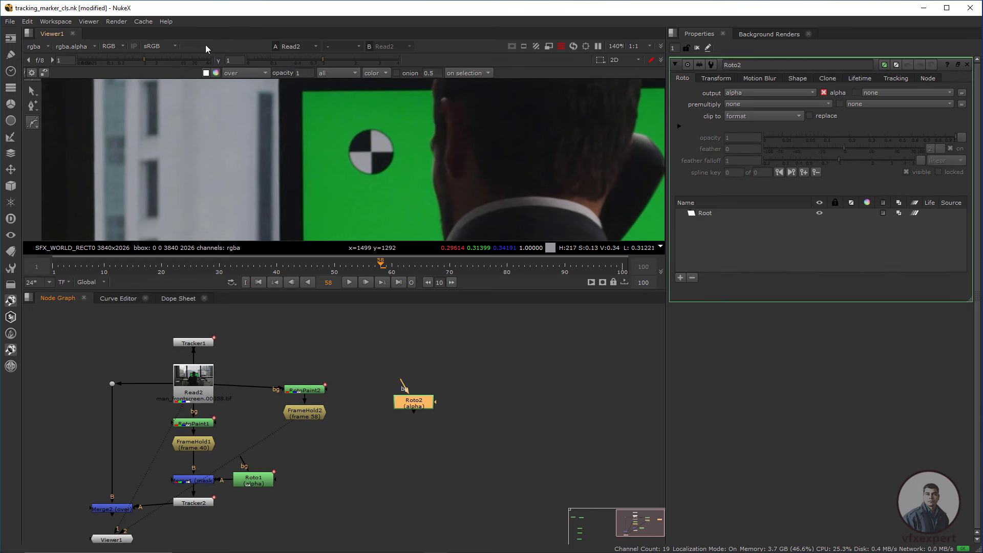
- Draw an ellipse mask in Roto2 around the monitor's left tracking marker and feather its edge slightly outward
left_click(36, 126)
left_click(71, 159)
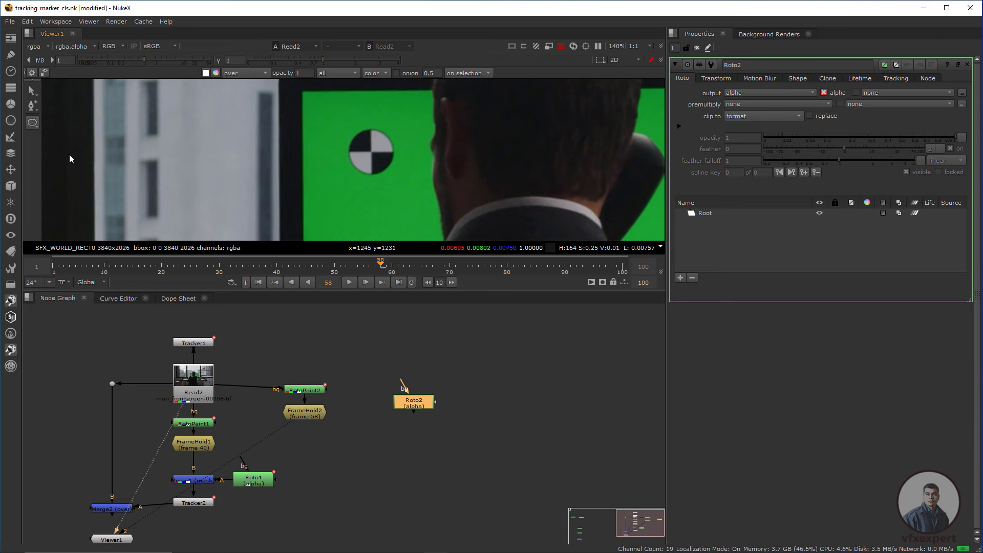
left_click_drag(339, 124, 343, 126)
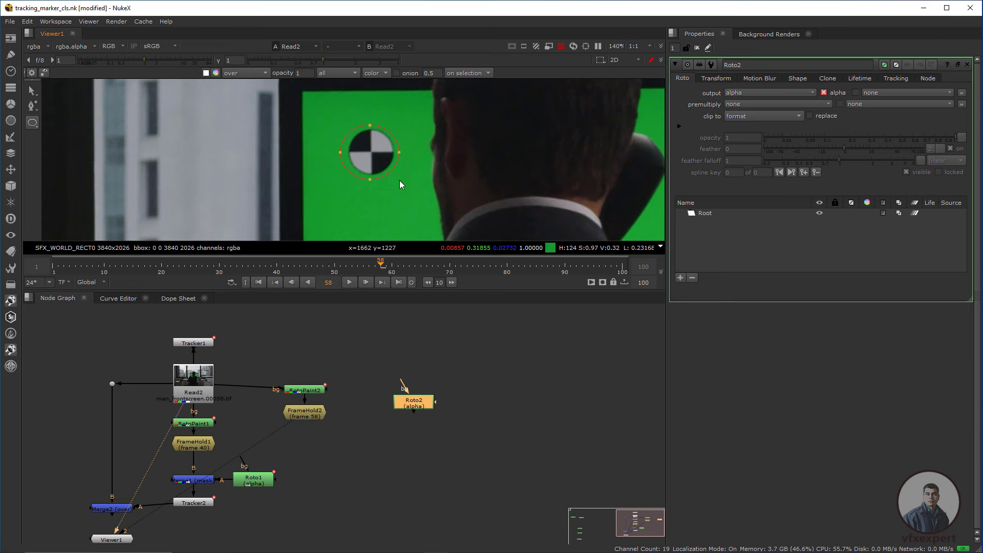
left_click_drag(398, 182, 399, 182)
left_click_drag(333, 111, 403, 186)
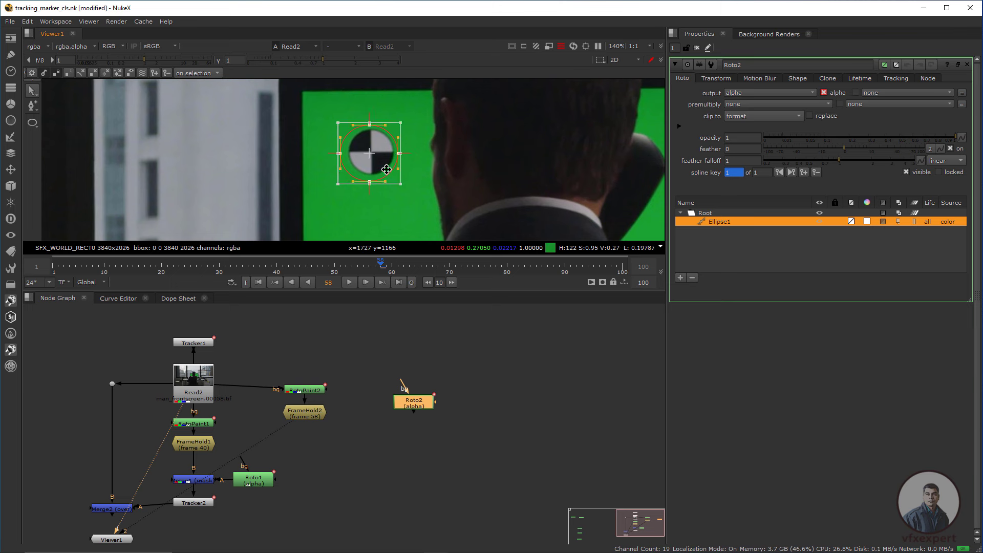
left_click_drag(366, 153, 368, 153)
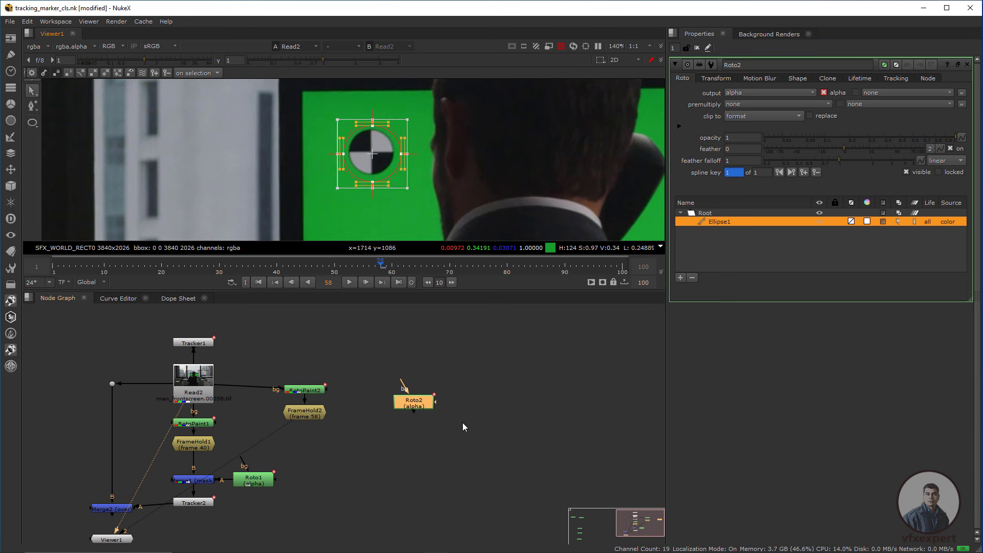
- Shift RotoPaint2 and FrameHold2 away from Roto1's branch and place Roto2 lower, to the right of FrameHold2
left_click_drag(423, 408, 384, 464)
middle_click_drag(400, 447, 399, 405)
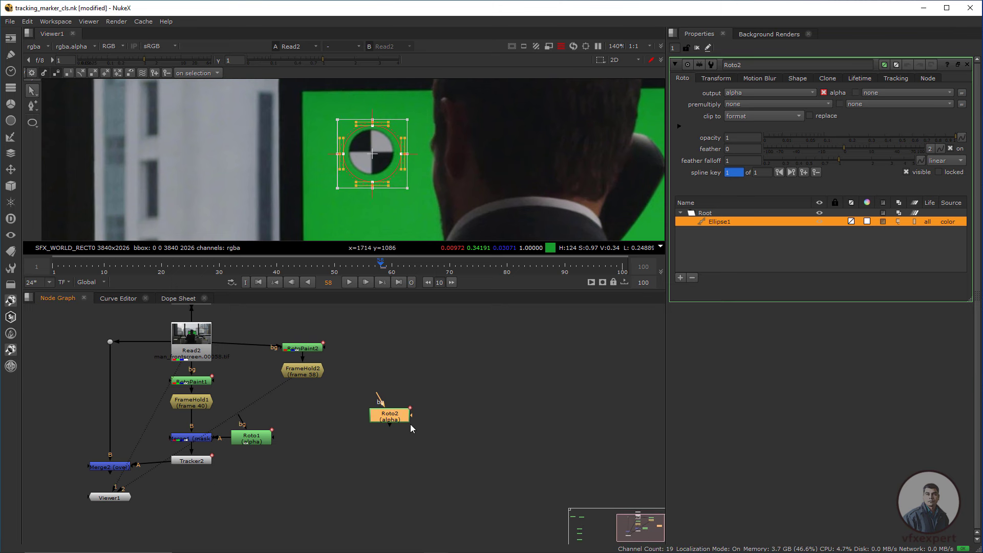
left_click_drag(411, 428, 440, 434)
left_click(315, 374)
left_click(357, 426)
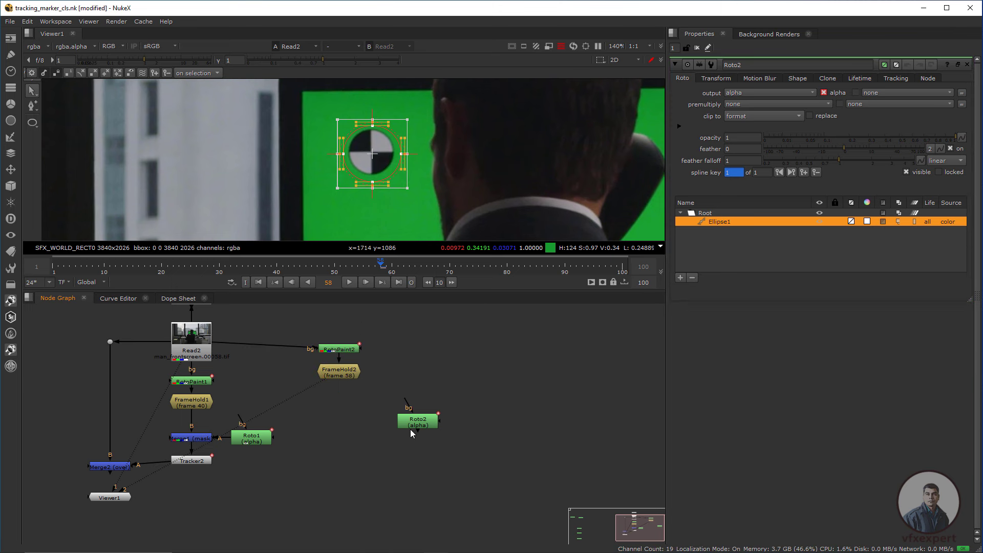
left_click_drag(419, 424, 433, 424)
- Add a Merge node beneath FrameHold2, with FrameHold2 feeding its B input and Roto2 its A input
left_click(343, 427)
key("m")
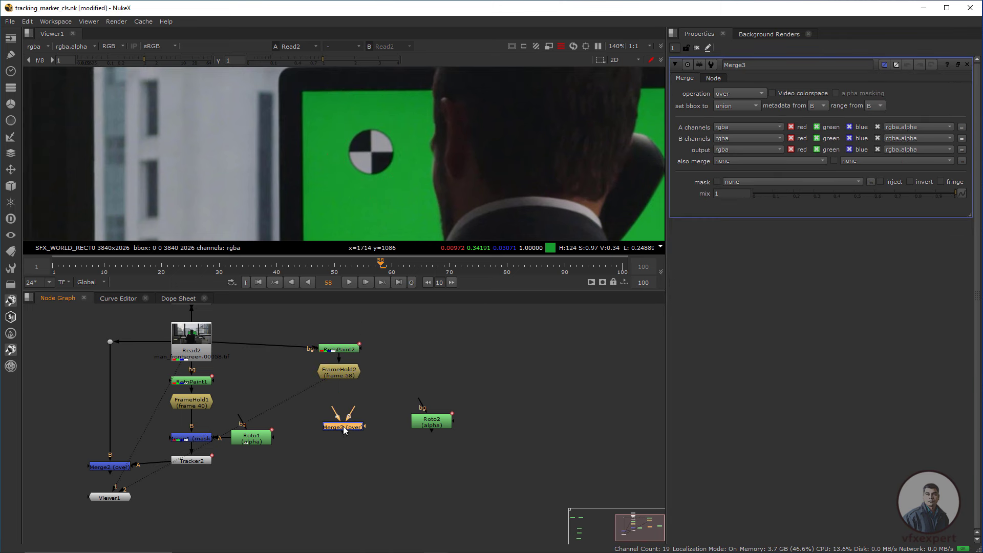
left_click_drag(359, 439, 364, 428)
left_click_drag(351, 379, 351, 380)
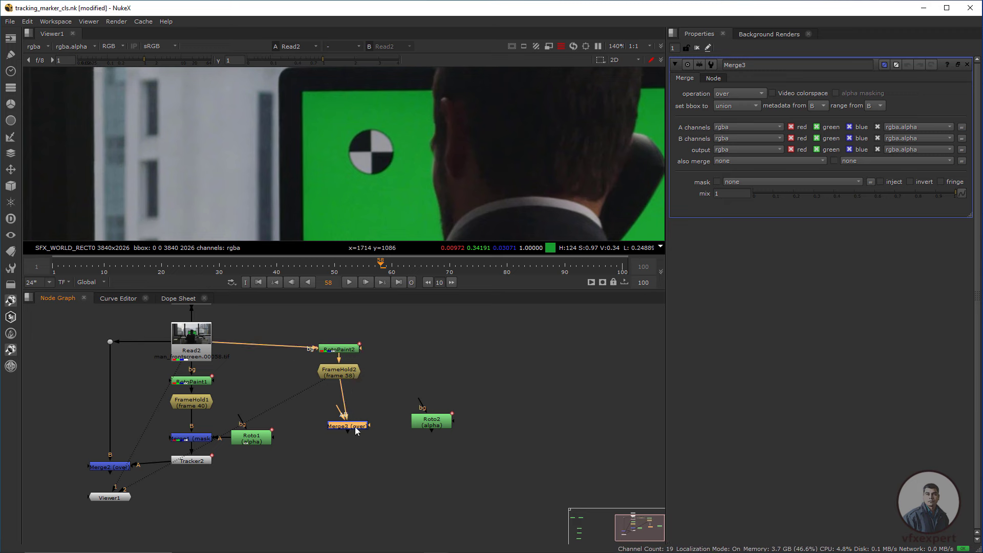
left_click_drag(355, 428, 347, 422)
left_click_drag(428, 431, 428, 426)
left_click_drag(428, 424, 356, 415)
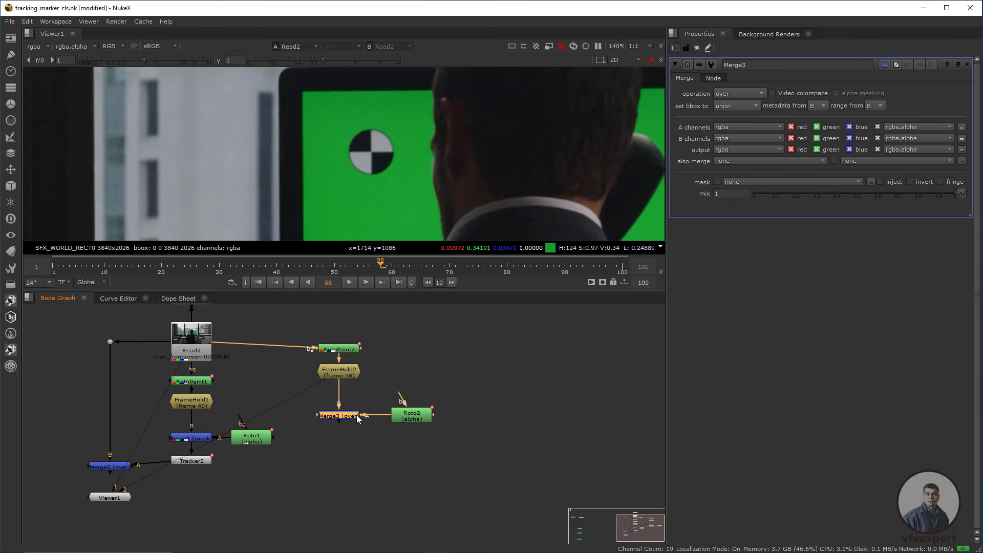
- View Merge3 and set its operation to mask
key("1")
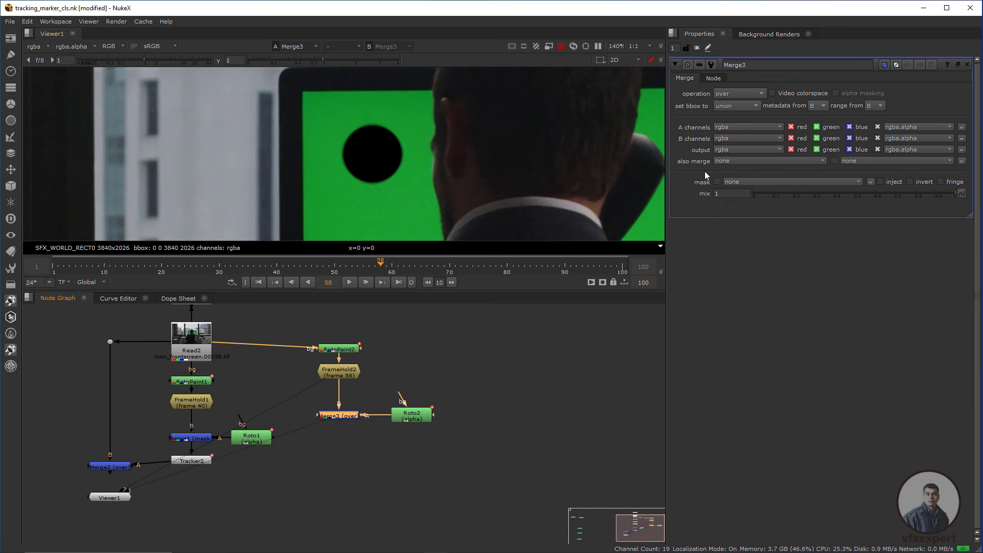
left_click(733, 96)
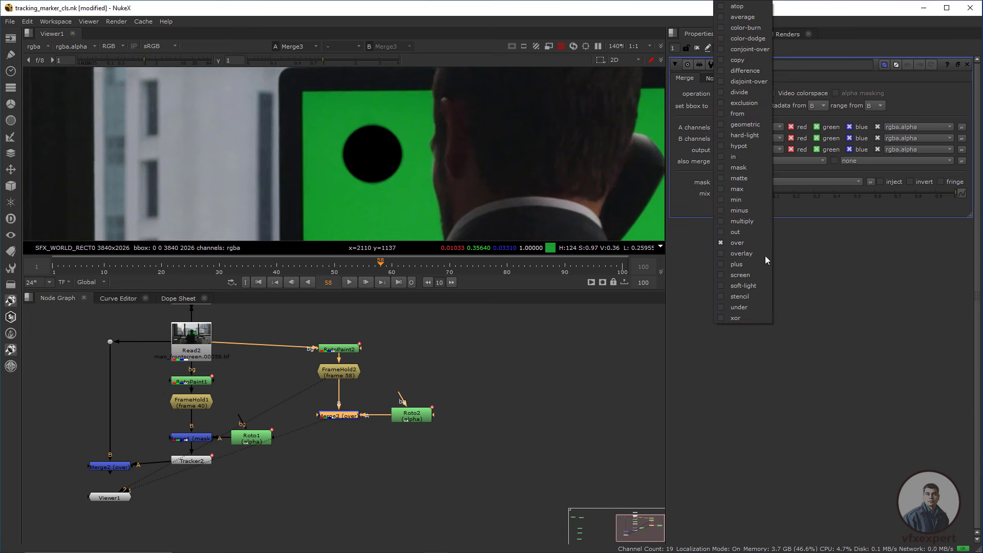
left_click(747, 170)
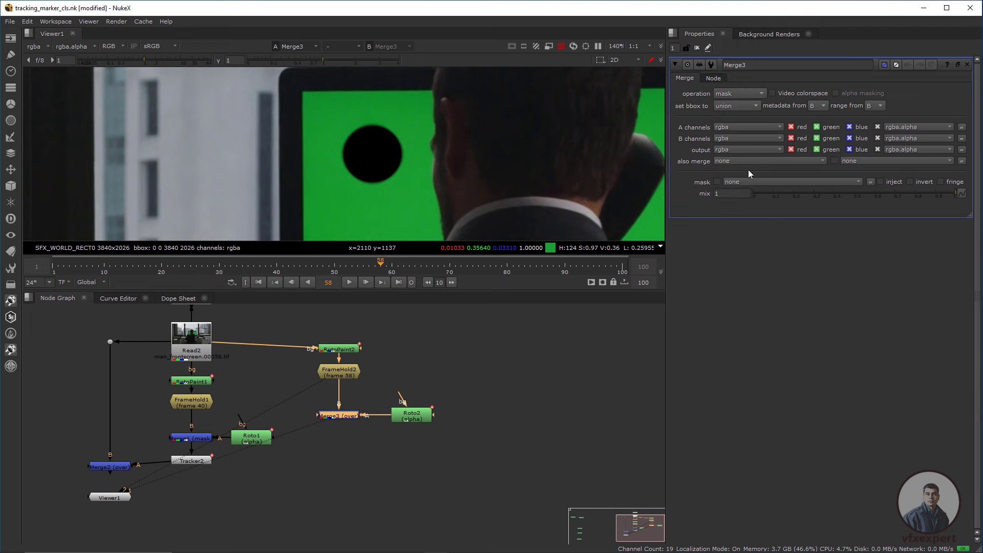
- Move Viewer1 clear of the main tree and add a Merge node below Merge2, with Merge2 feeding its B input
scroll(340, 475, "down", 3)
left_click_drag(163, 490, 474, 504)
middle_click_drag(412, 505, 439, 488)
left_click(266, 488)
middle_click_drag(280, 485, 290, 498)
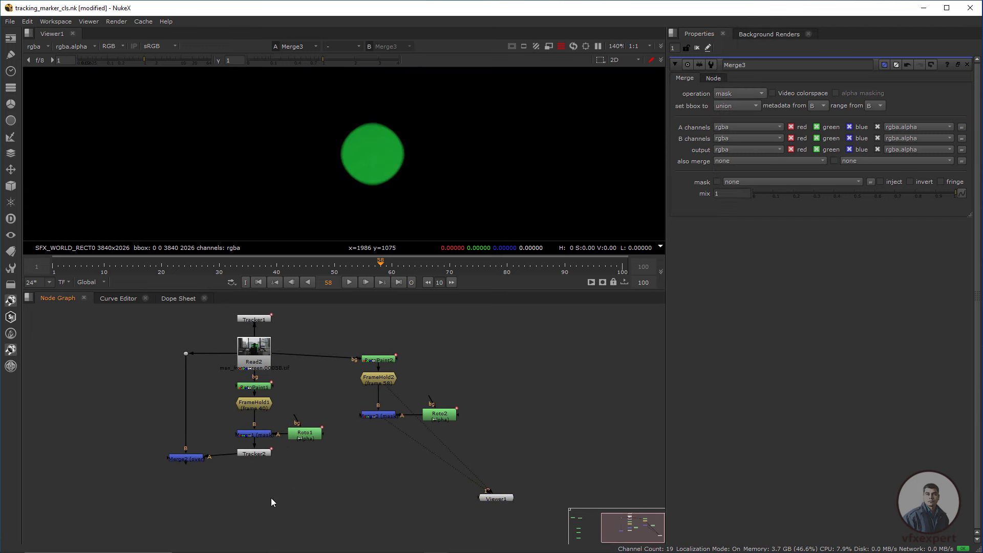
key("m")
left_click_drag(257, 494, 266, 455)
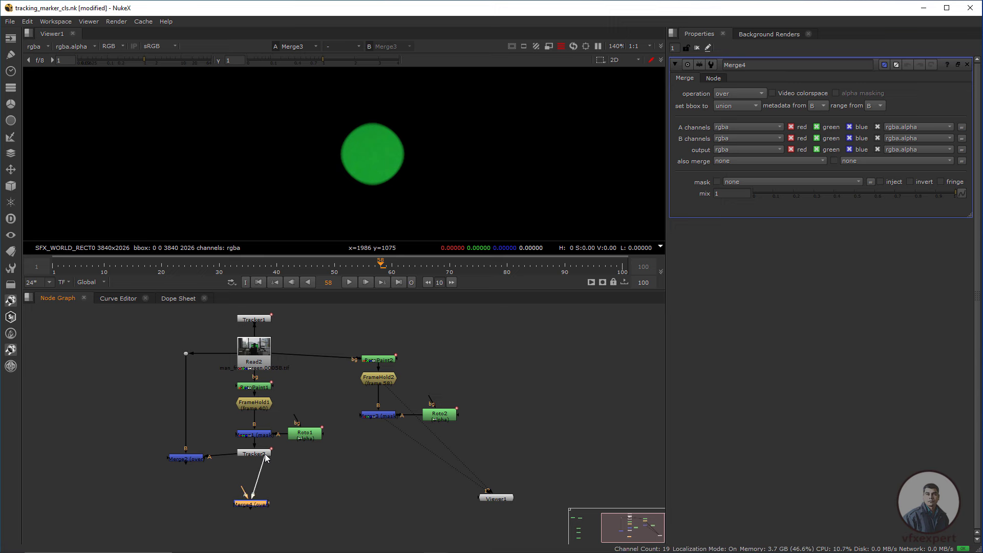
left_click_drag(206, 465, 197, 459)
left_click_drag(214, 506, 182, 506)
- Disconnect Viewer1, route Read2's link to RotoPaint2 through a dot, and move the frame-58 branch beneath the first patch branch
left_click(382, 415)
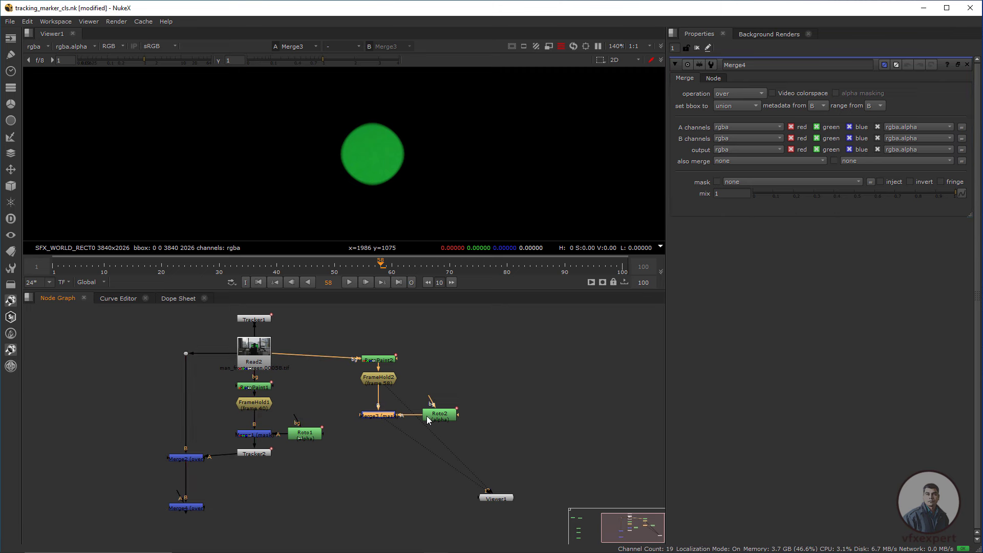
left_click_drag(401, 399, 402, 430)
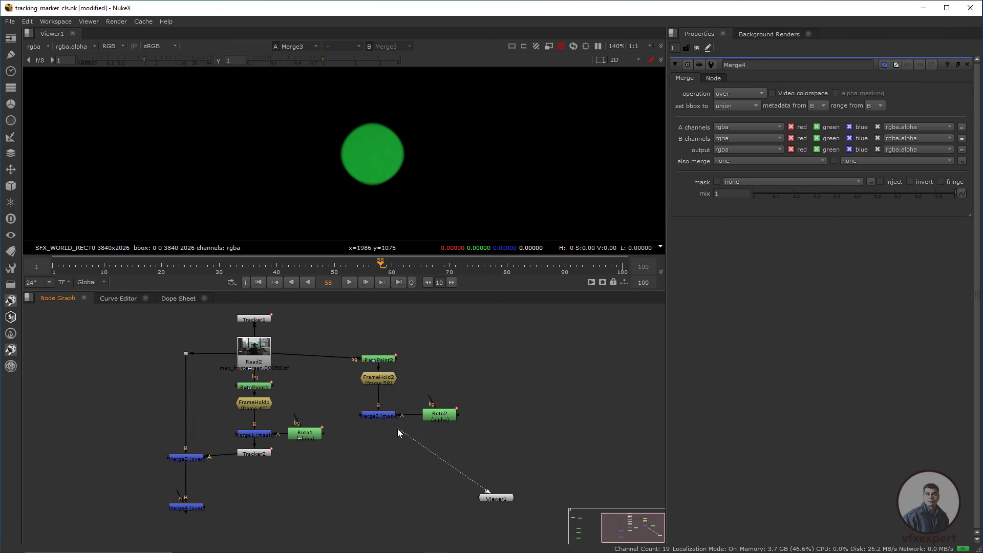
left_click_drag(481, 493, 474, 417)
left_click_drag(504, 343, 337, 520)
left_click_drag(302, 414, 339, 353, "ctrl")
middle_click_drag(410, 470, 419, 370)
left_click_drag(512, 404, 283, 460)
middle_click_drag(456, 341, 454, 379)
left_click_drag(467, 368, 351, 487)
middle_click_drag(279, 476, 315, 479)
left_click(302, 497)
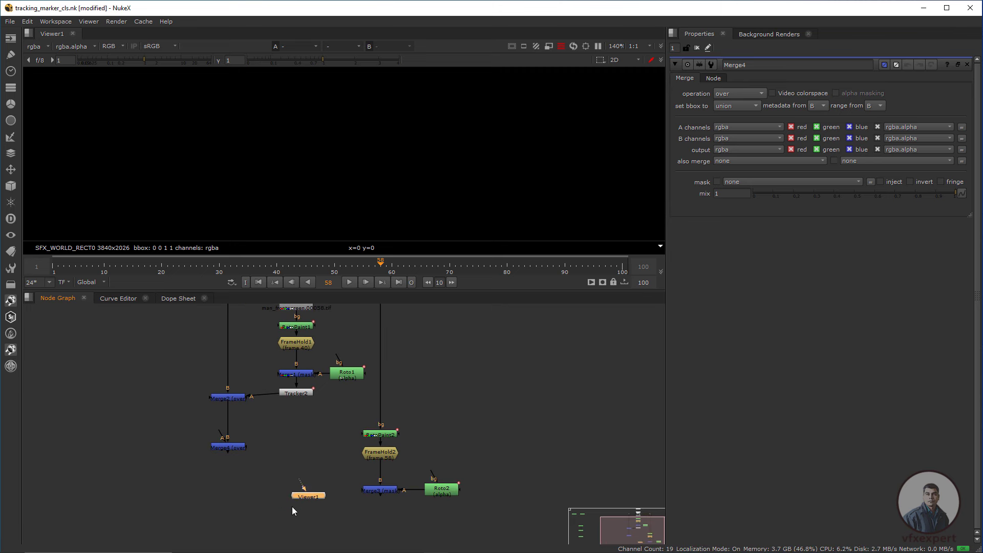
- Lower Merge4, connect its A input to Merge3, and view Merge4 with Viewer1 placed beneath it
left_click_drag(233, 448, 233, 481)
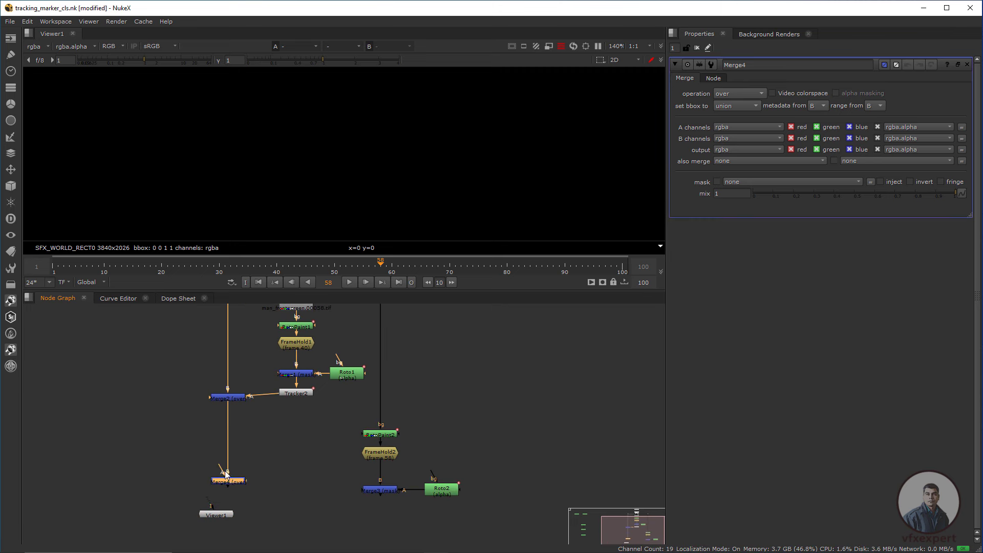
mouse_move(218, 440)
left_mouse_down()
mouse_move(395, 505)
mouse_move(383, 491)
left_mouse_up()
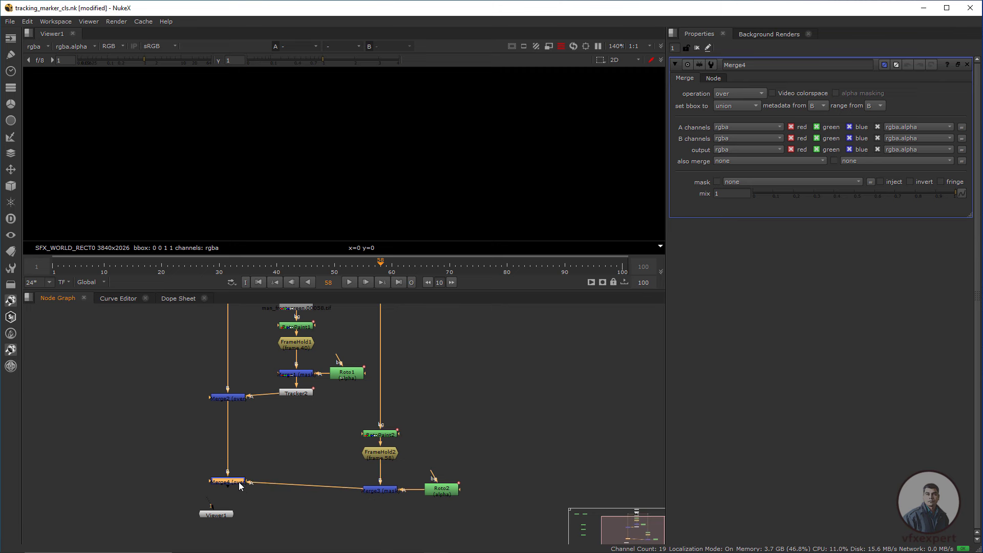
left_click_drag(223, 513, 228, 490)
- Set the timeline range to Global and inspect the monitor's left marker area in Merge4's output at frame 58
scroll(366, 190, "down", 1)
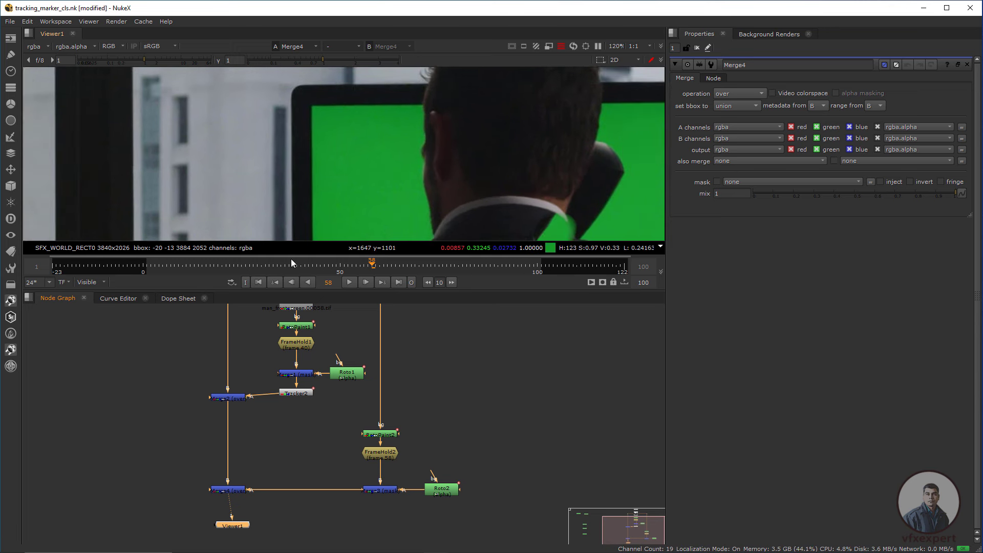
left_click(99, 282)
left_click(101, 293)
scroll(362, 170, "down", 2)
scroll(344, 152, "up", 2)
scroll(343, 148, "up", 3)
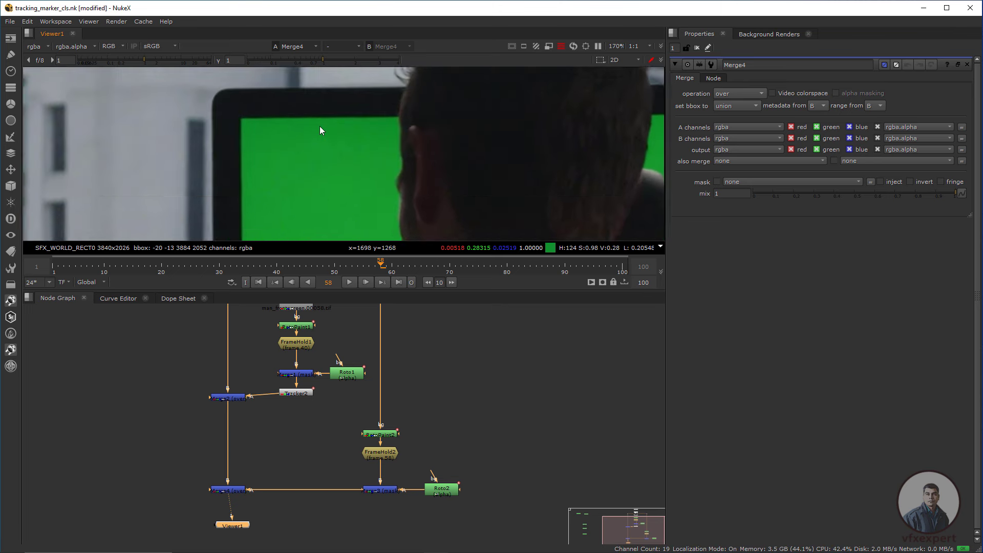
scroll(367, 193, "down", 3)
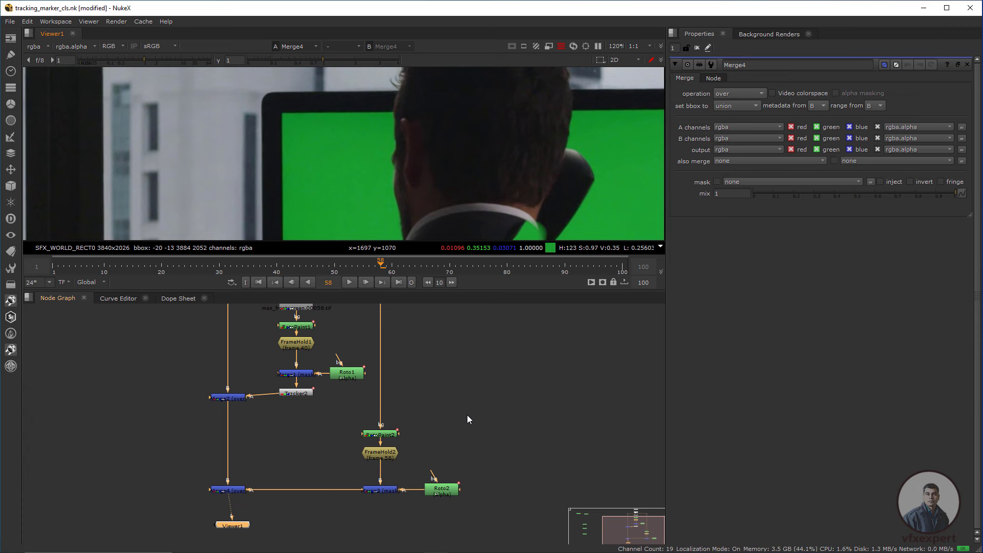
- Examine the layout of the whole node tree and the full composited frame
scroll(415, 435, "down", 2)
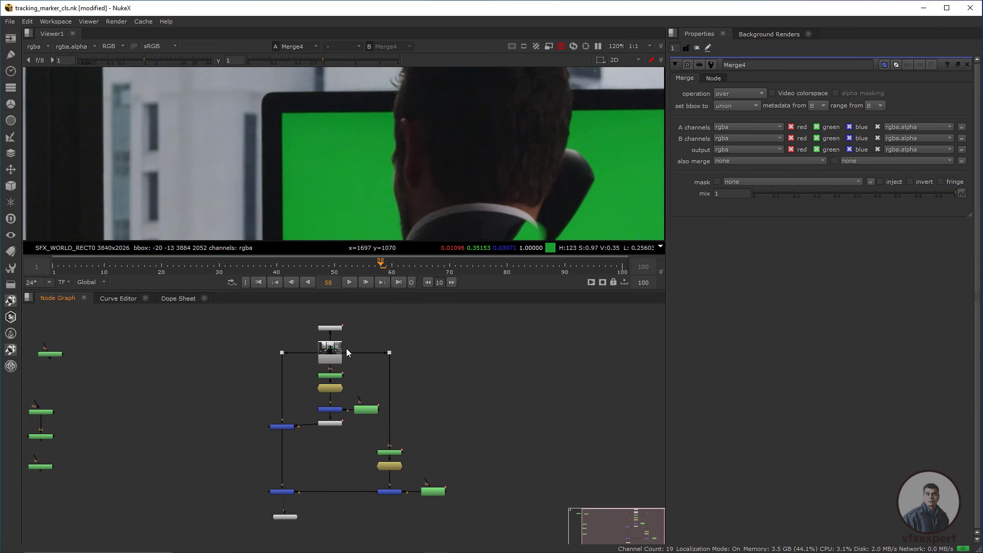
scroll(348, 351, "up", 2)
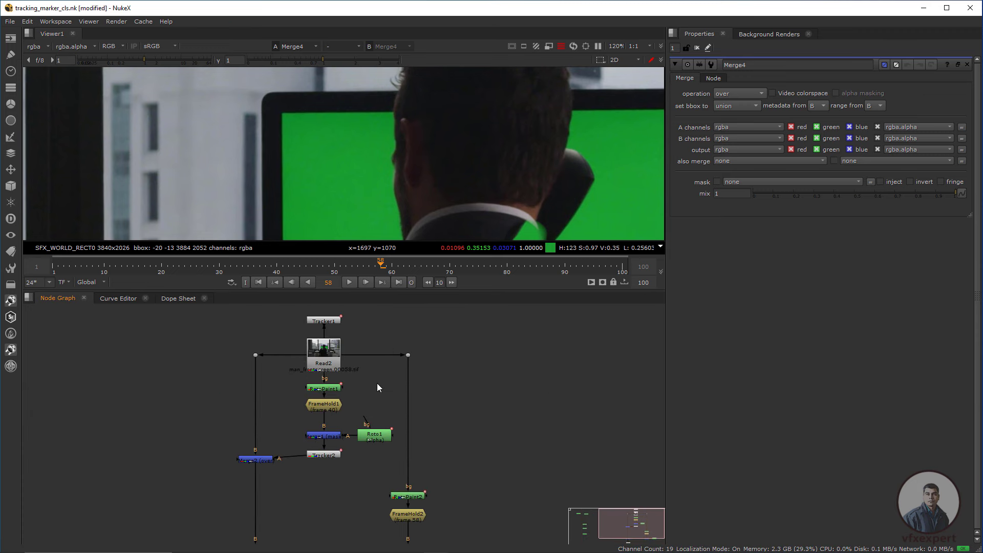
scroll(377, 388, "down", 3)
scroll(530, 137, "down", 10)
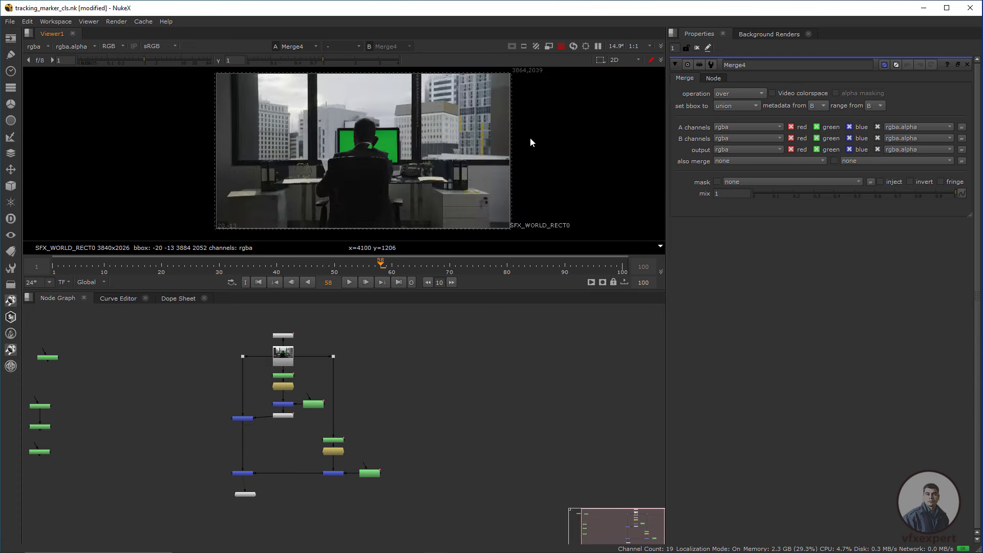
scroll(509, 149, "up", 3)
middle_click_drag(444, 392, 384, 385)
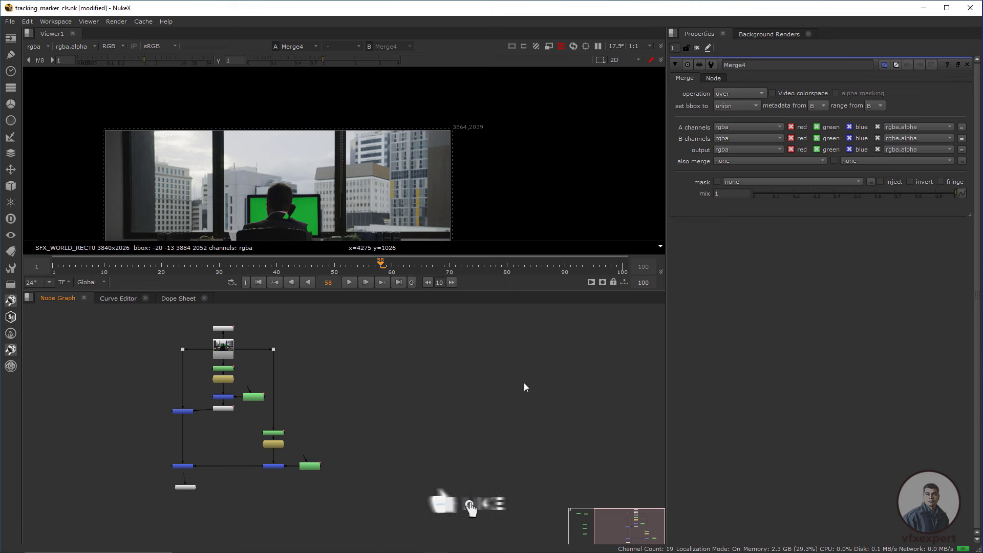
- Open the Project Settings and examine the composite's upper-right frame corner and the monitor area at frame 58
key("s")
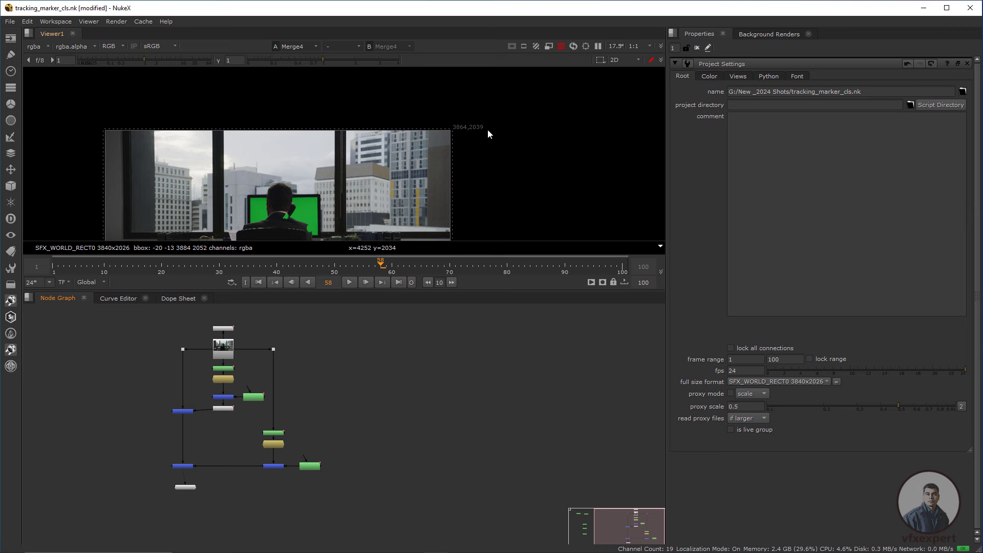
scroll(487, 130, "up", 5)
left_click_drag(498, 139, 409, 169)
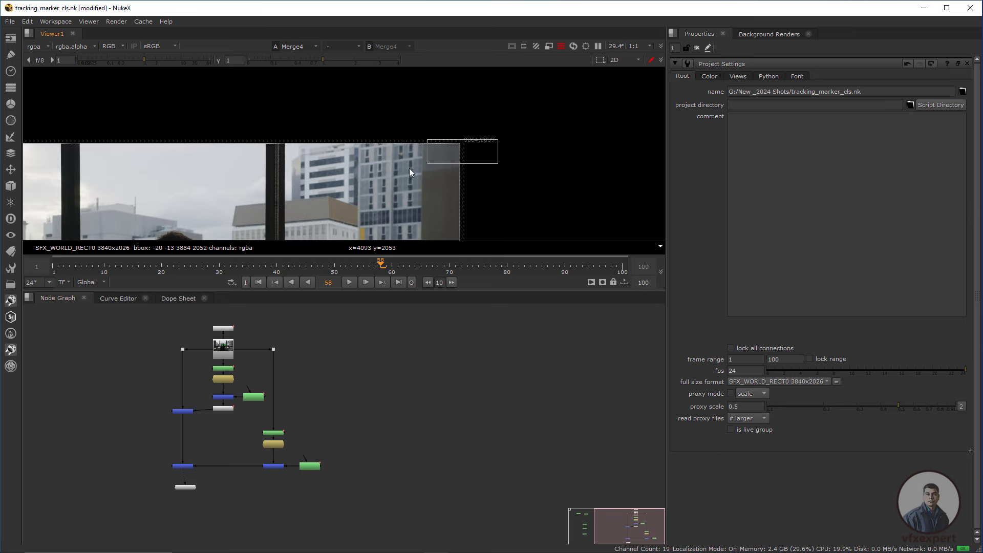
middle_click_drag(438, 399, 510, 388)
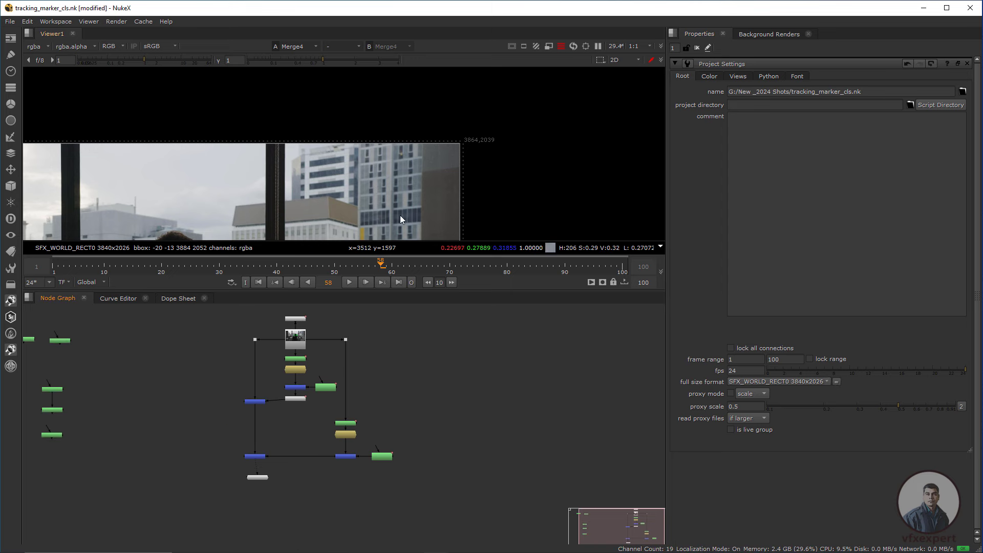
scroll(464, 146, "down", 6)
scroll(378, 186, "up", 12)
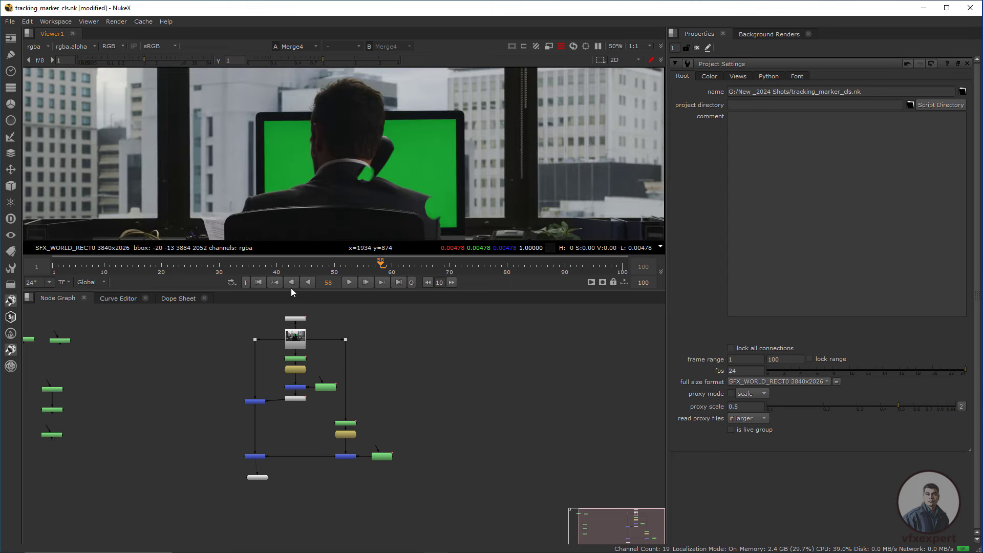
scroll(276, 135, "up", 3)
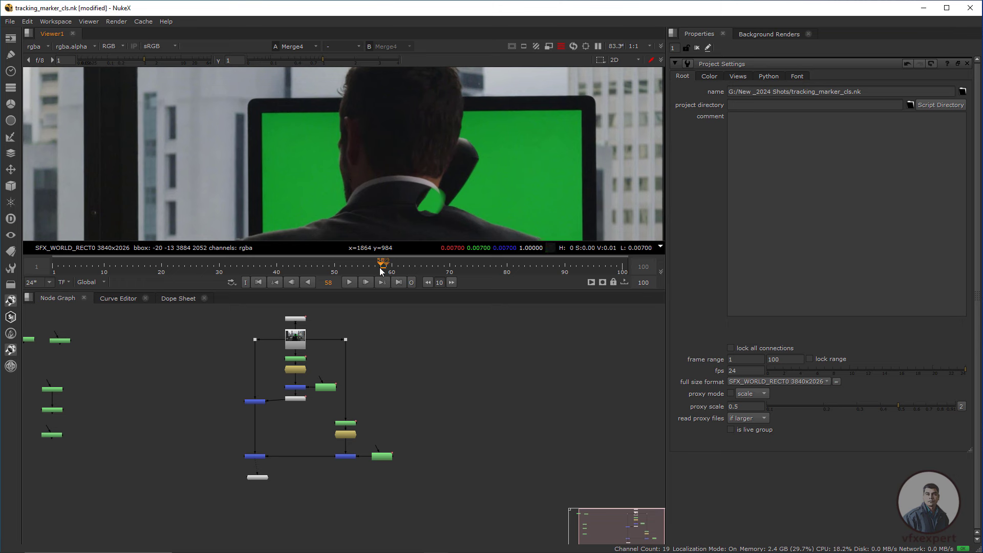
- Scan Merge4's output through to the end of the shot, inspecting the monitor's left marker area and the suit near frame 103
left_click_drag(350, 267, 179, 268)
left_click_drag(85, 268, 632, 274)
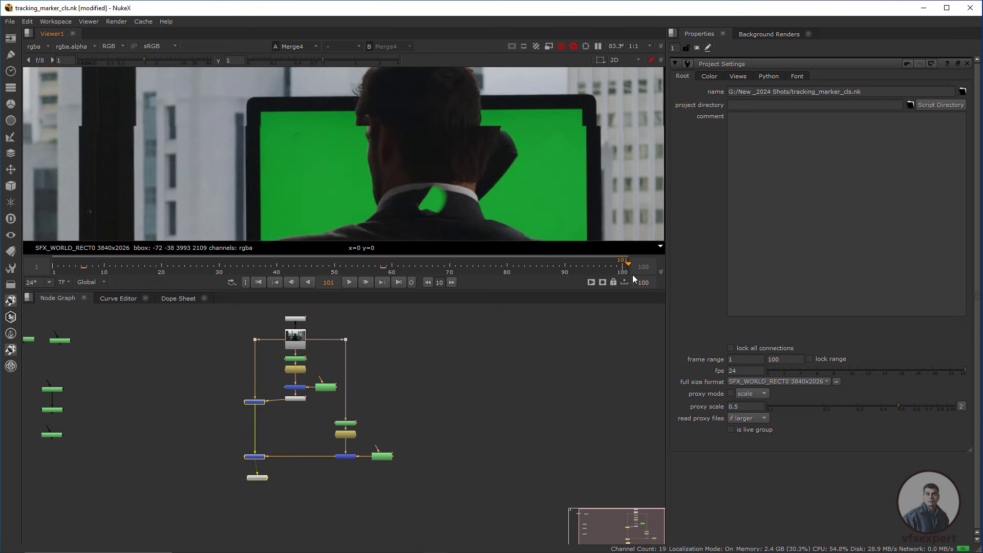
scroll(376, 207, "up", 4)
scroll(245, 181, "down", 6)
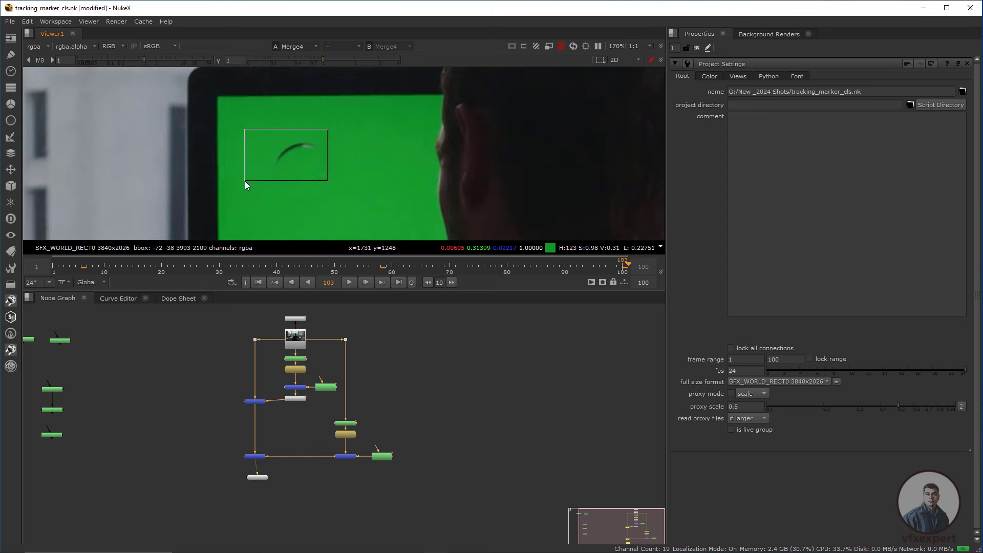
middle_click_drag(432, 389, 430, 406)
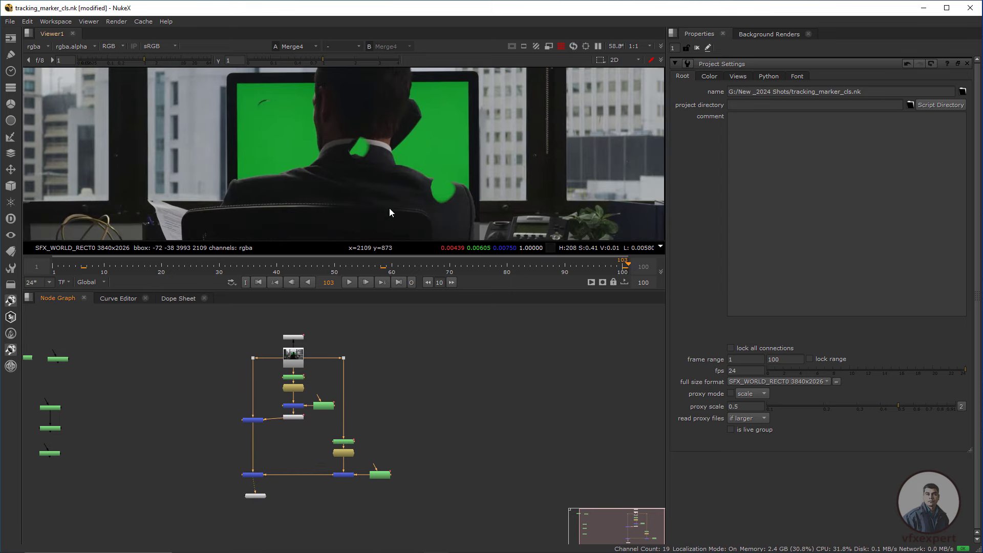
scroll(388, 191, "up", 1)
scroll(388, 191, "down", 1)
middle_click_drag(388, 190, 414, 210)
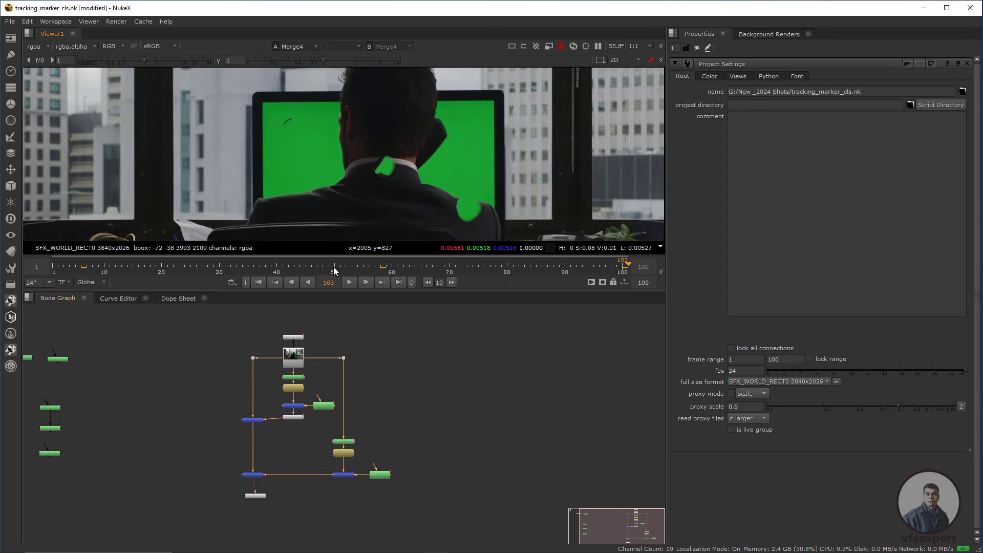
left_click(381, 270)
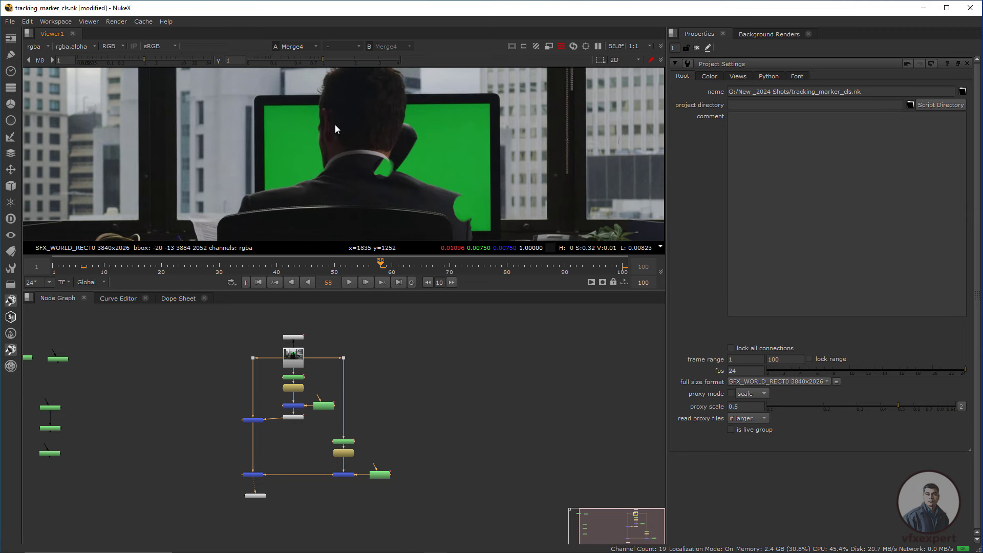
- Duplicate Tracker1 and insert the copy on the connection between Merge3 and Merge4's A input
scroll(361, 440, "up", 3)
middle_click_drag(265, 381, 261, 398)
left_click(260, 334)
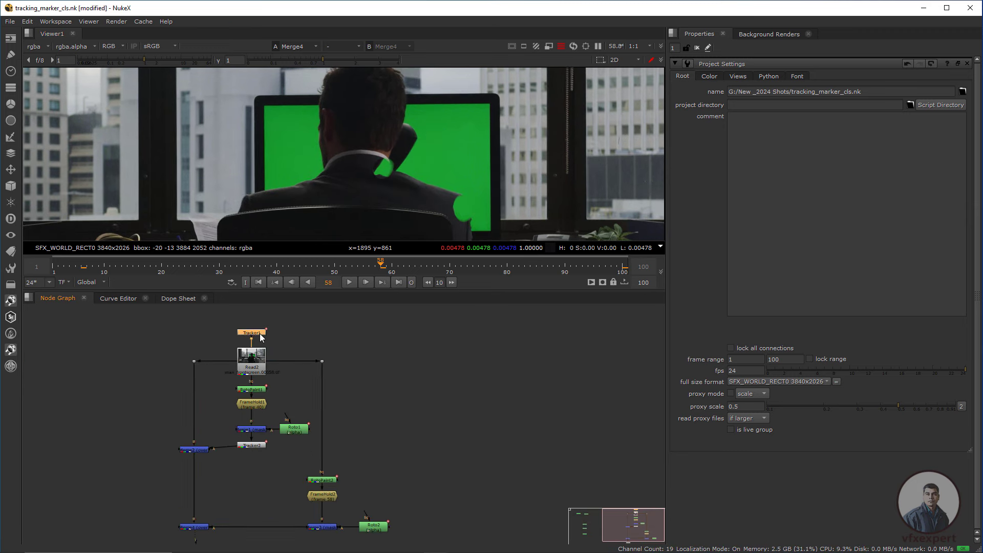
scroll(369, 440, "down", 2)
scroll(362, 471, "up", 6)
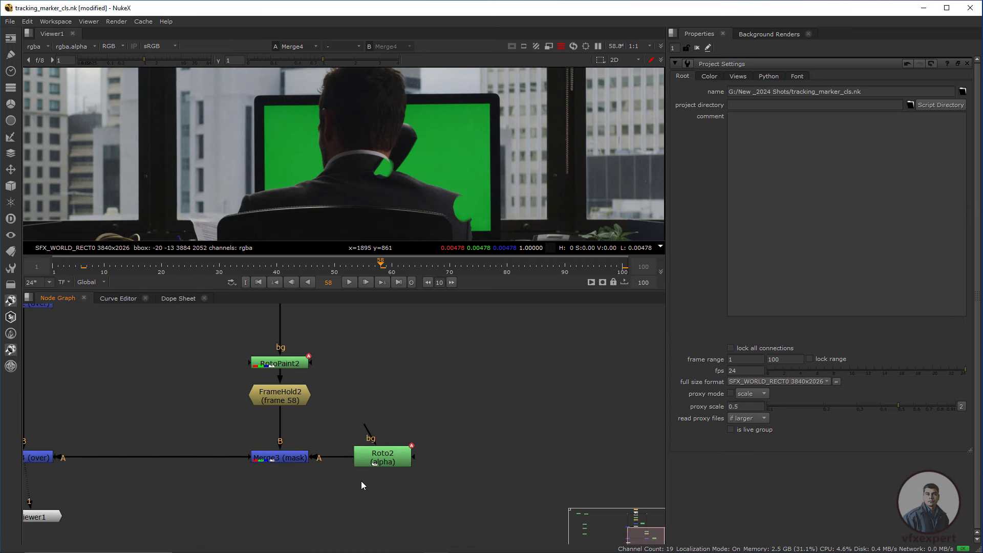
middle_click_drag(314, 450, 393, 464)
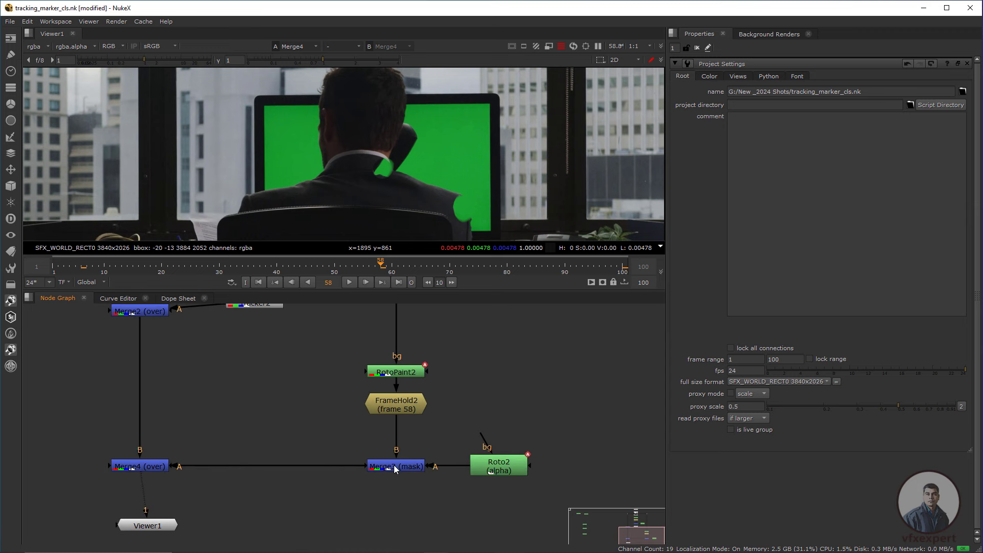
key("ctrl+v")
left_click_drag(264, 391, 290, 470)
- Set Tracker3's transform to match-move and clear its properties from view
double_click(296, 469)
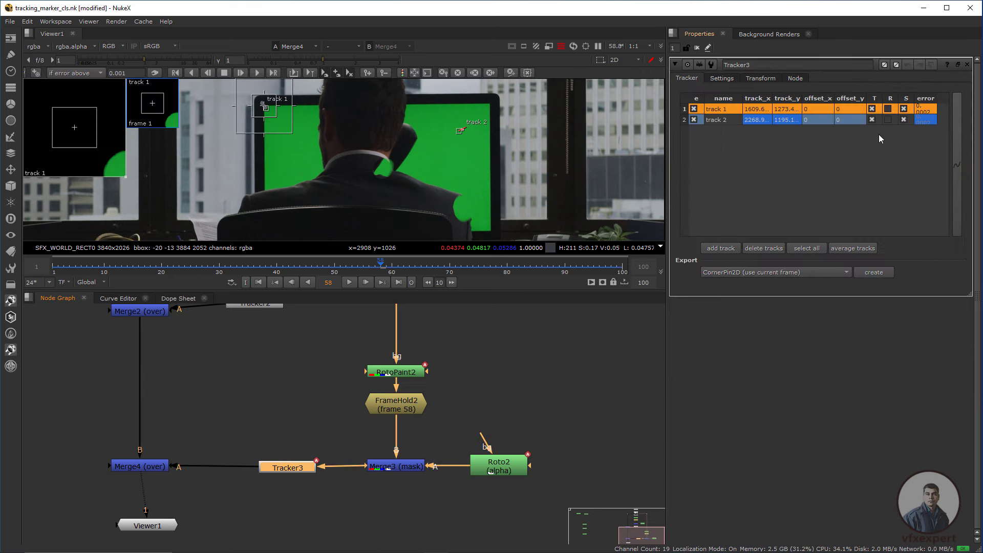
left_click(763, 80)
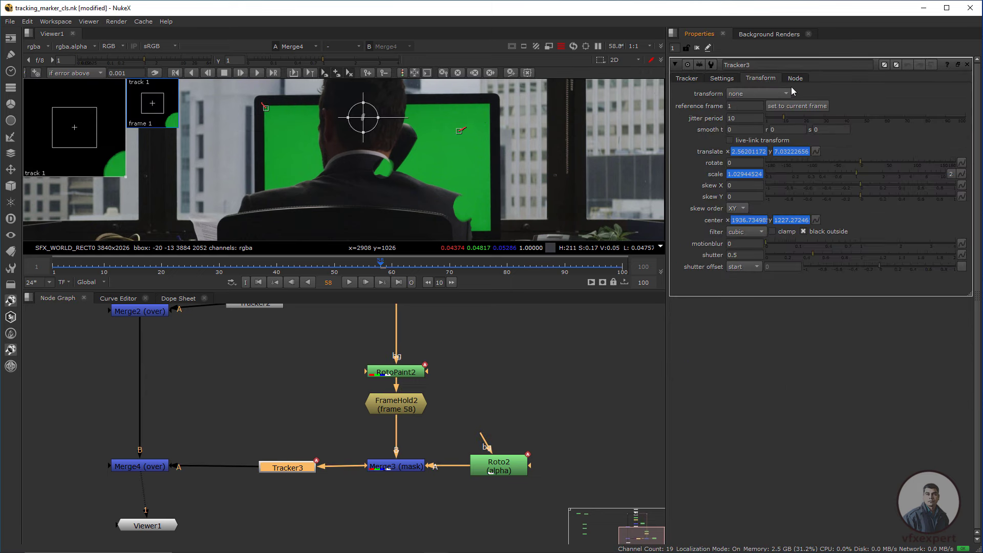
left_click(757, 94)
left_click(756, 127)
left_click(697, 49)
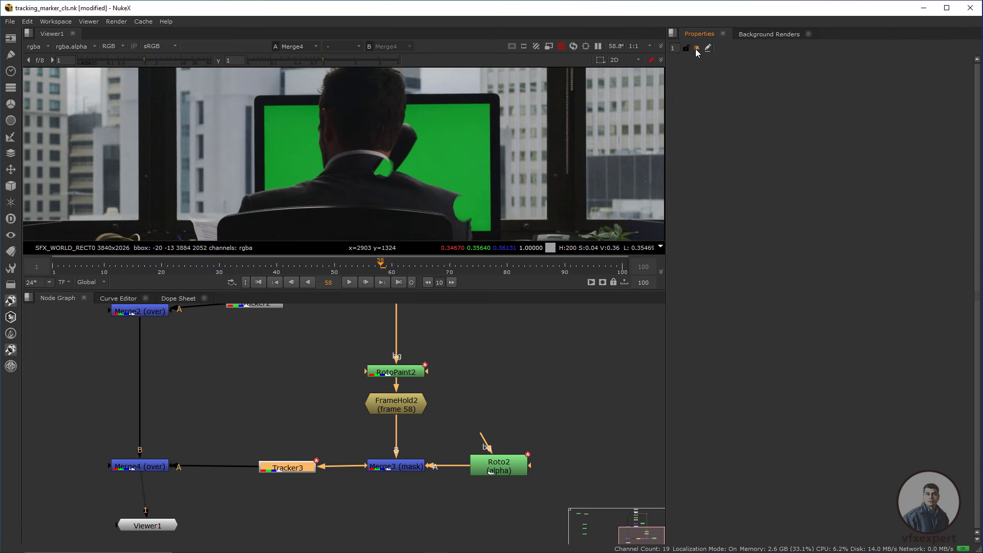
- Check Merge4's output on the monitor's left side around frame 97, and the patches overlapping the man's suit at frame 23
left_click(606, 267)
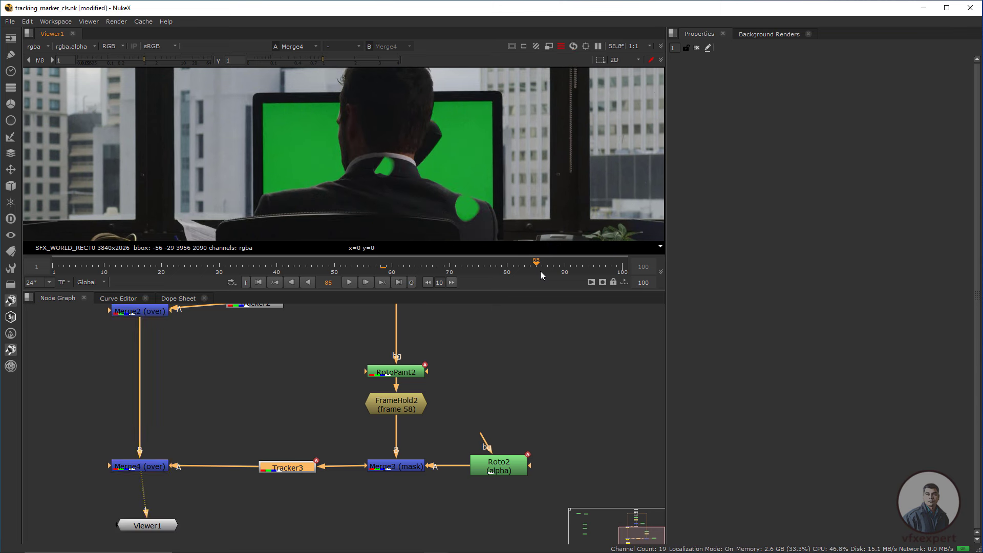
left_click_drag(312, 126, 250, 171, "ctrl+shift")
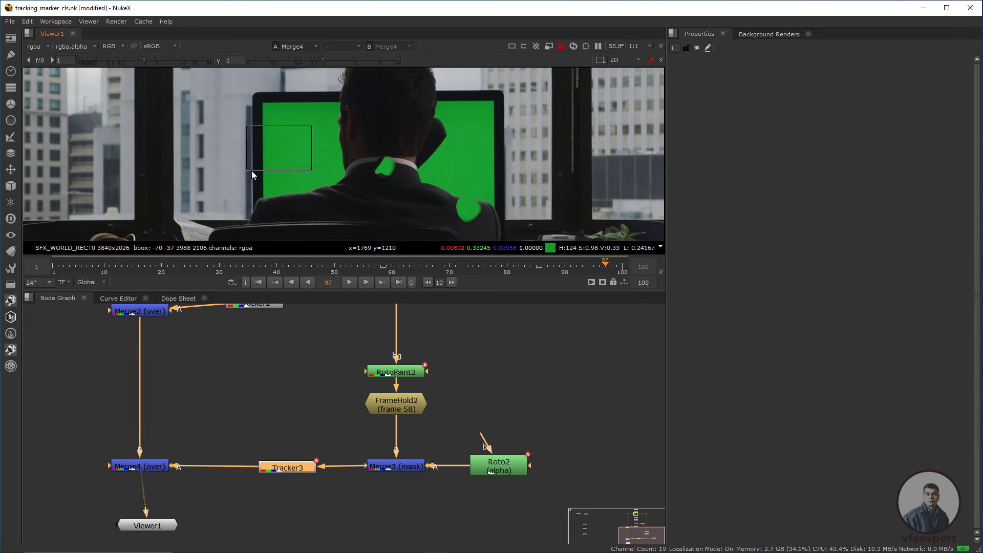
scroll(284, 139, "up", 2)
key("Left")
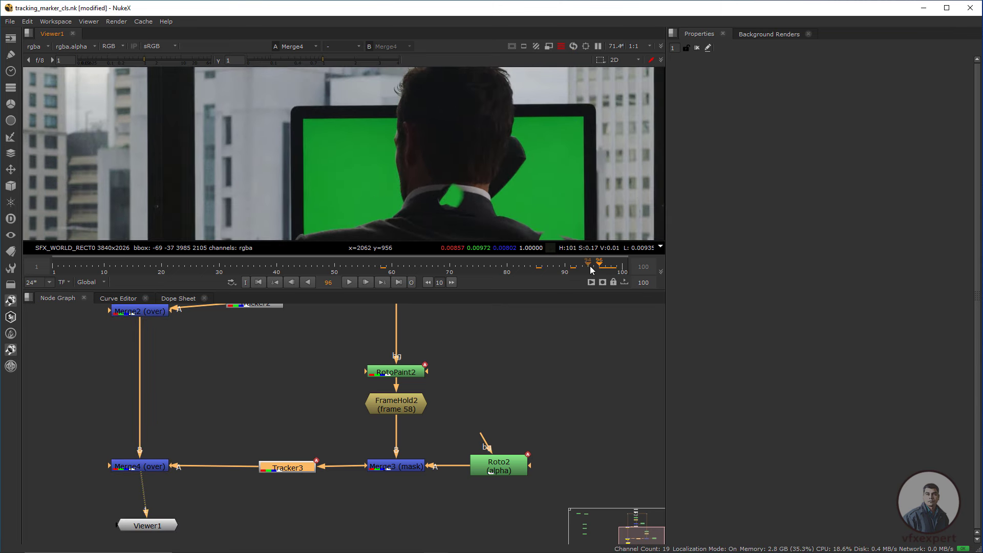
left_click_drag(591, 270, 179, 265)
scroll(409, 164, "down", 15)
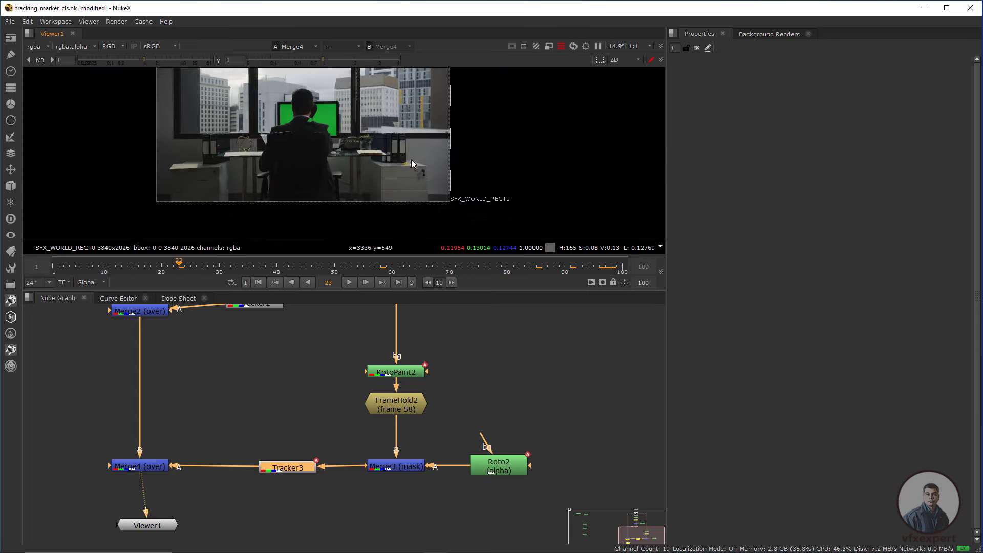
scroll(411, 163, "up", 10)
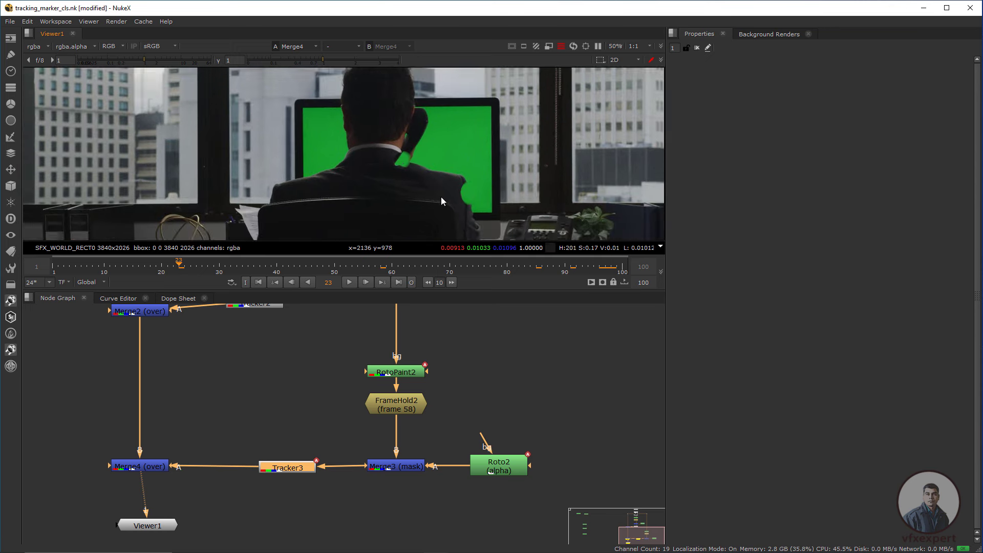
scroll(440, 197, "up", 5)
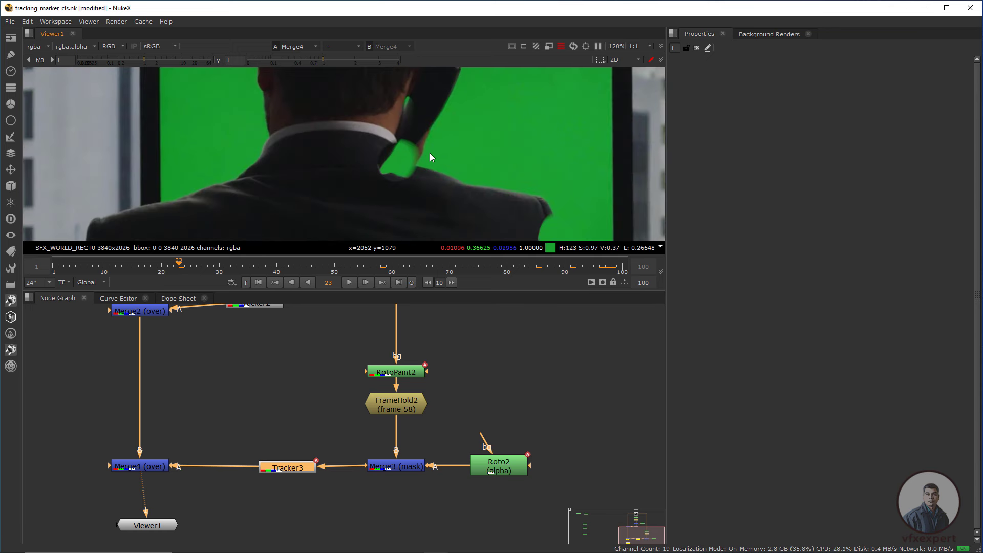
scroll(458, 193, "down", 1)
scroll(459, 196, "down", 2)
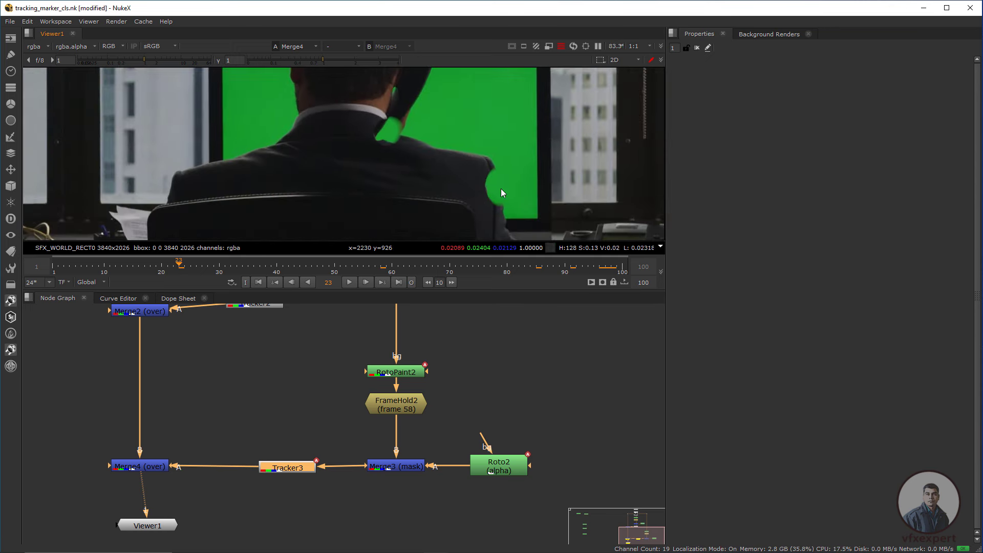
left_click(497, 184, "ctrl")
scroll(426, 192, "up", 1)
scroll(343, 374, "down", 2)
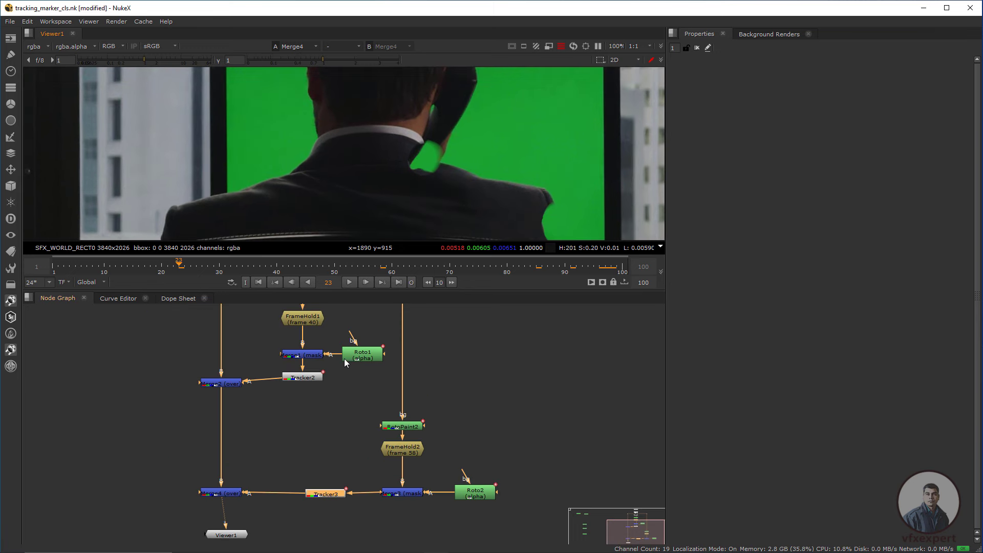
- View the Read2 source footage and scan frames 5 to 36 to see where the man covers the centre marker
middle_click_drag(345, 359, 329, 408)
middle_click_drag(315, 341, 327, 385)
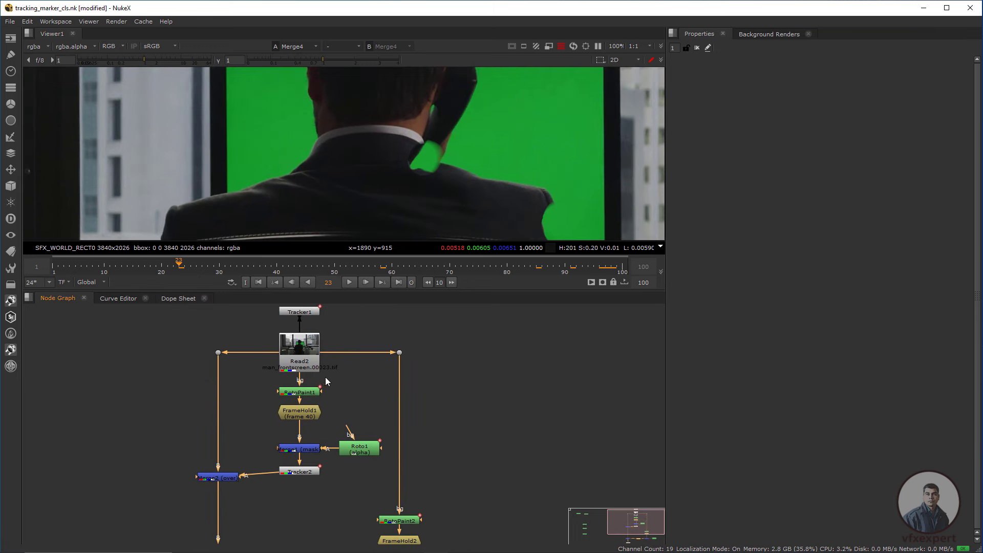
left_click(298, 344)
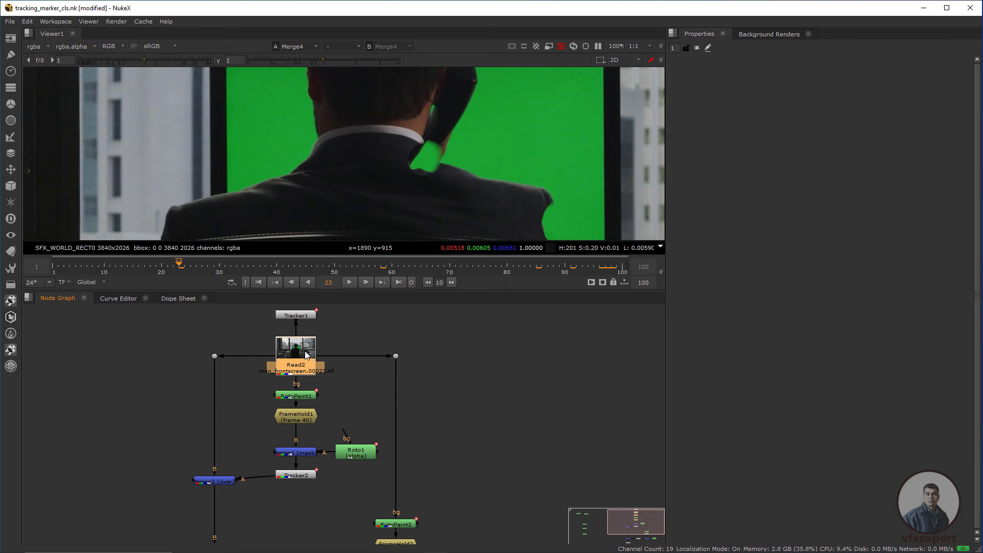
key("1")
scroll(405, 168, "down", 2)
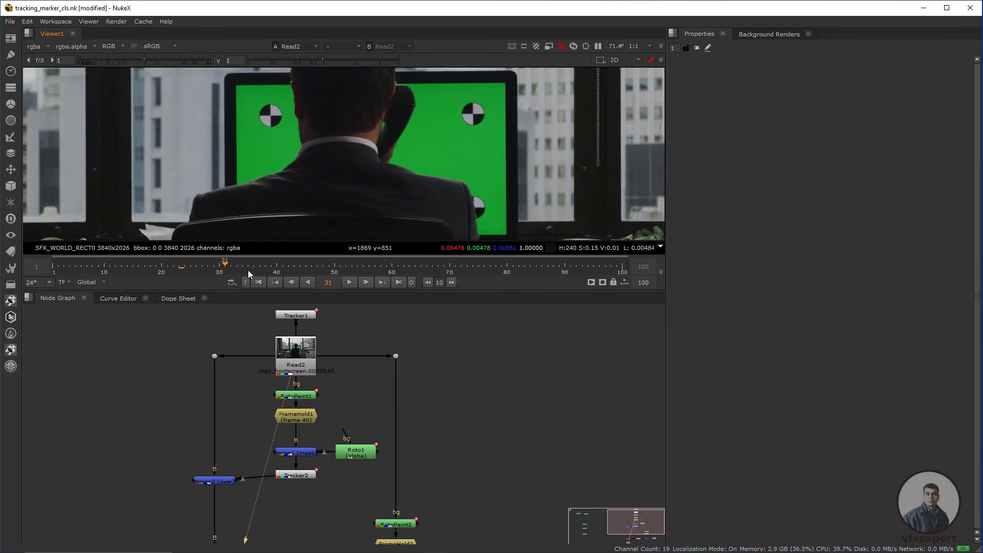
left_click_drag(248, 270, 256, 273)
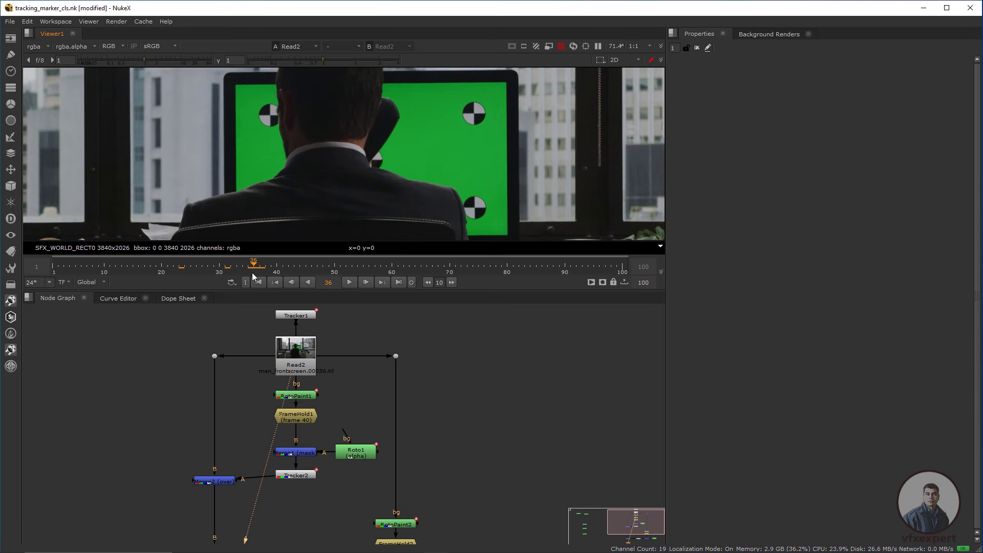
key("j")
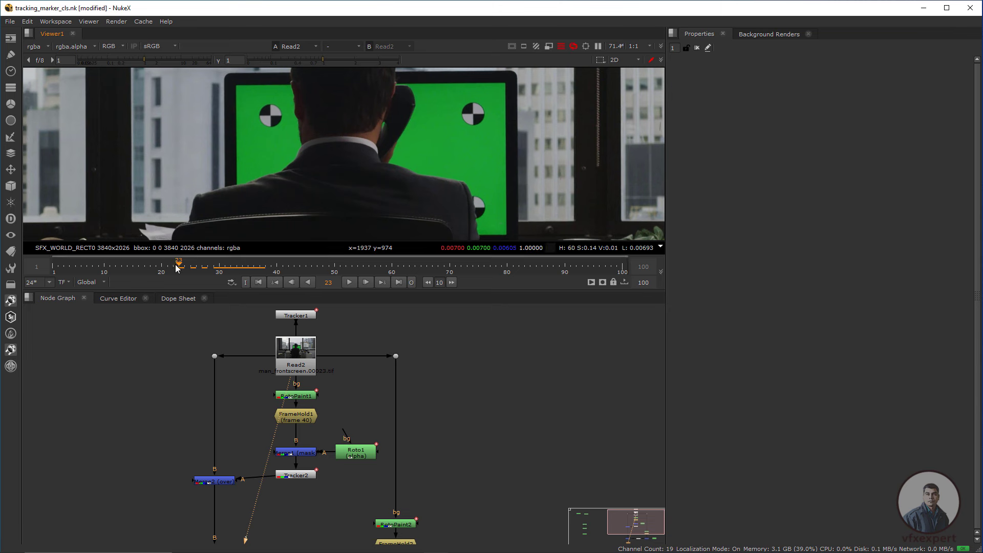
left_click(73, 264)
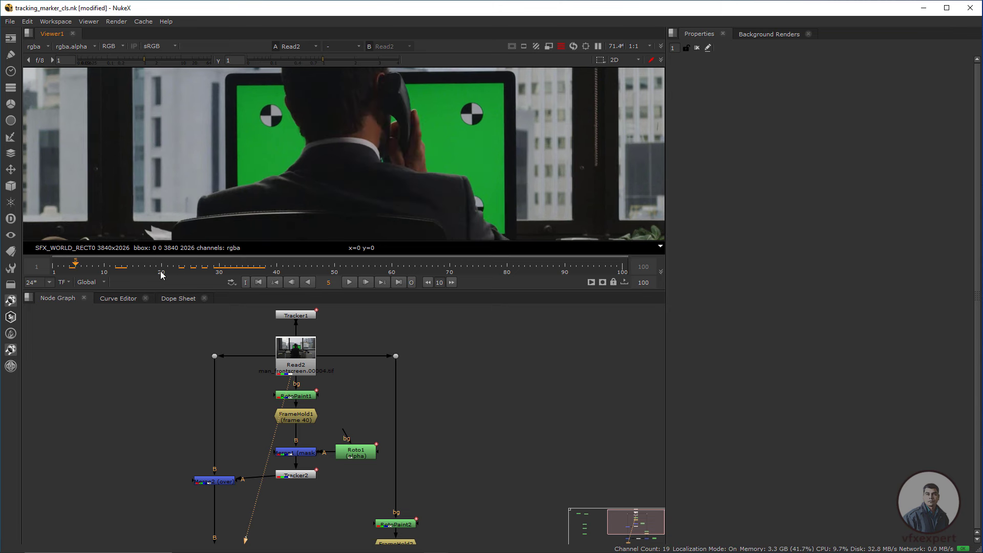
left_click_drag(161, 275, 184, 277)
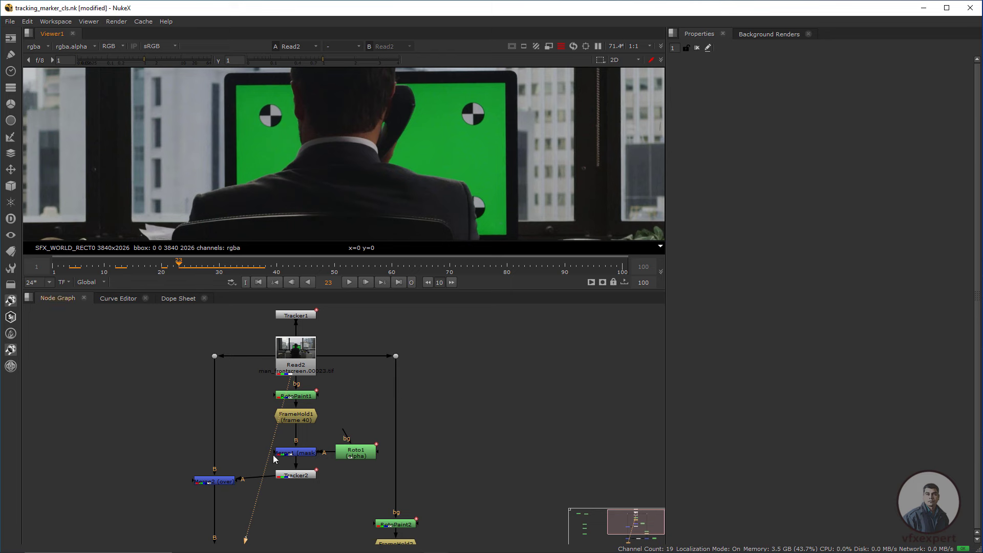
- Select Ellipse3 in Roto1 and key its opacity at 1 on frame 23 and 0 on frame 22
middle_click_drag(327, 423, 342, 395)
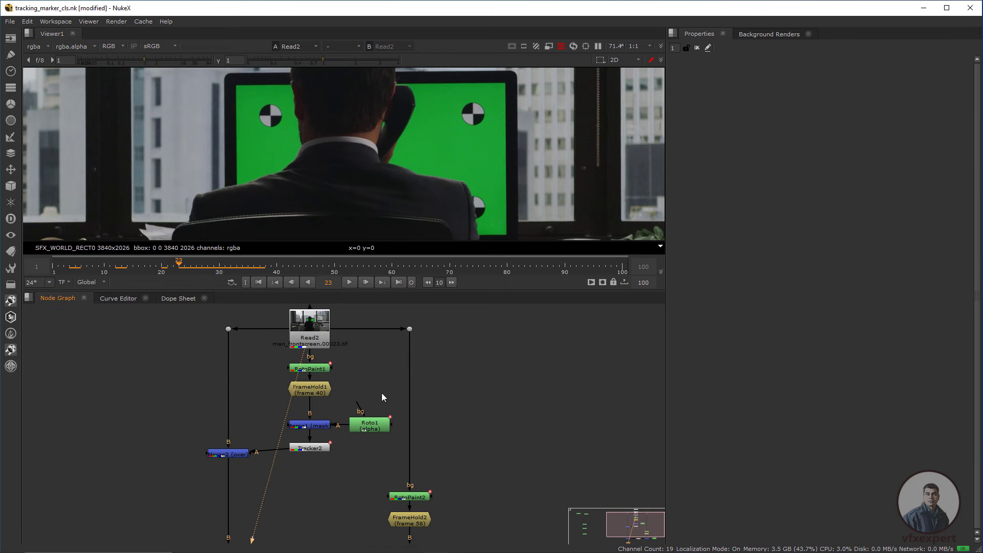
double_click(379, 429)
left_click(383, 171)
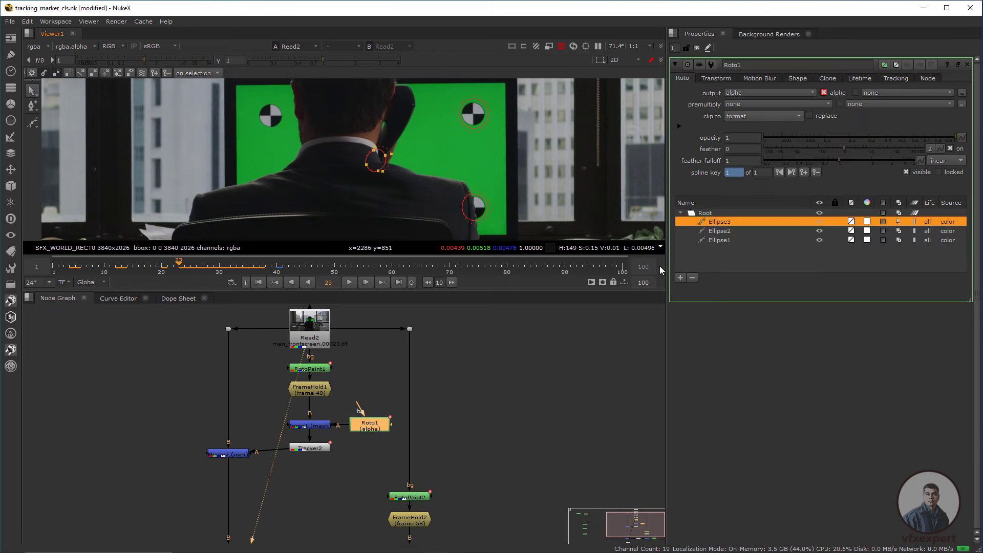
left_click(962, 135)
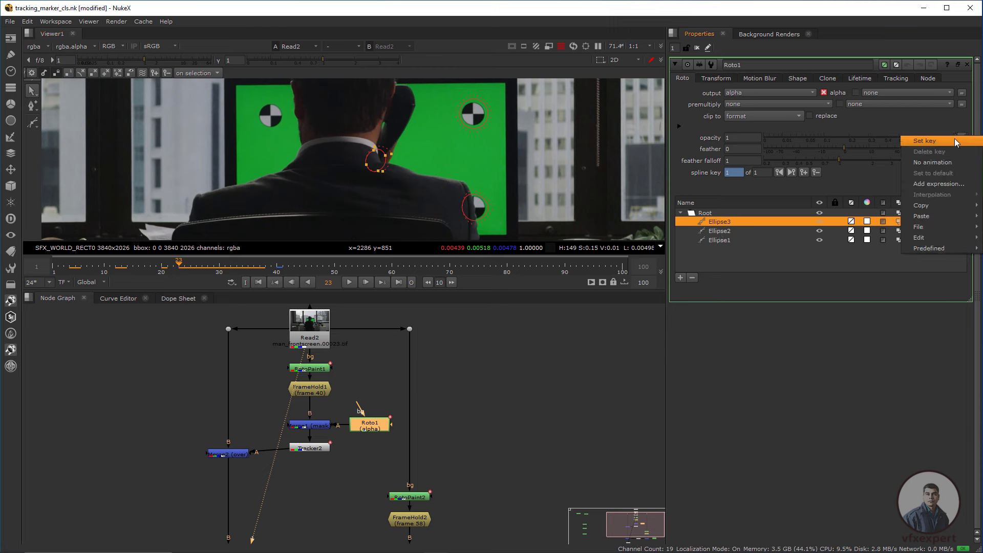
left_click(956, 141)
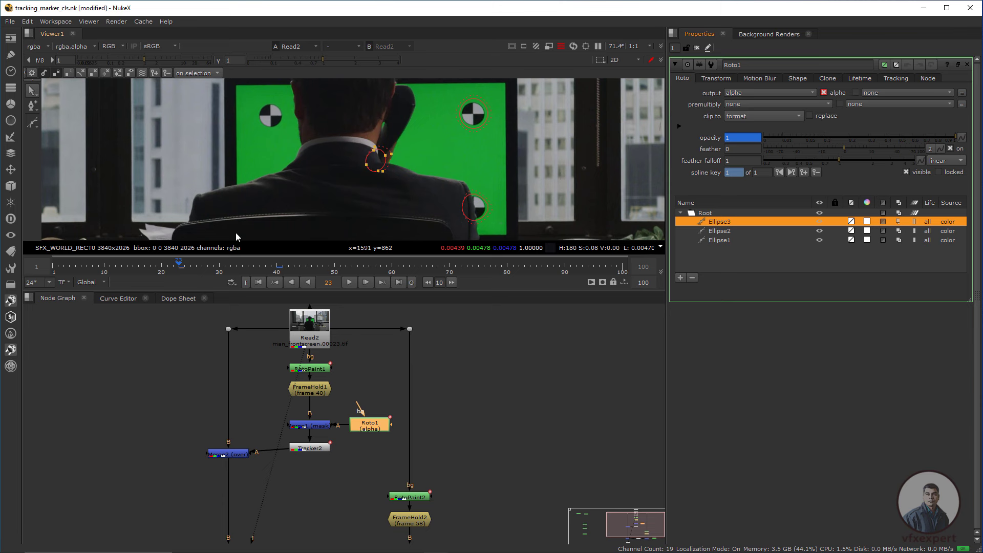
key("Left")
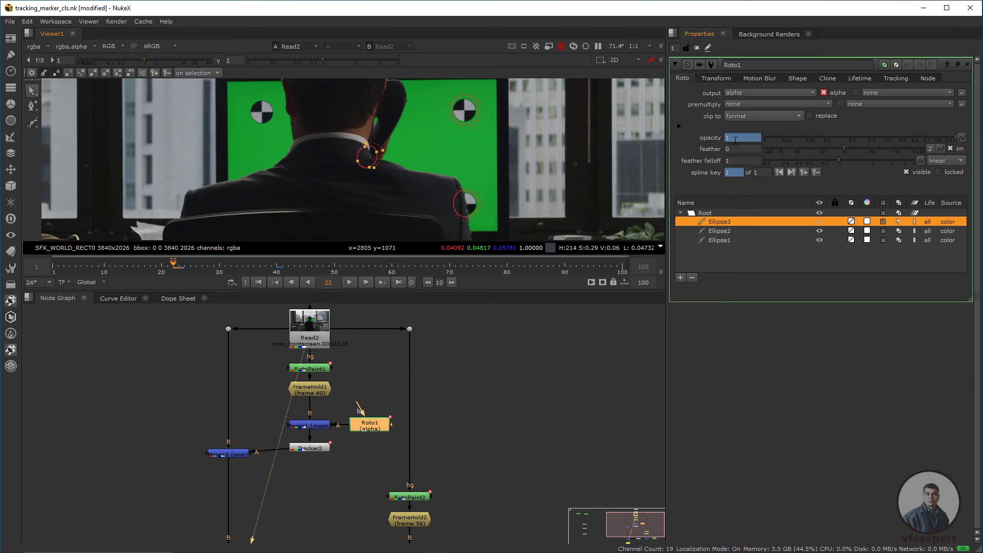
key("Return")
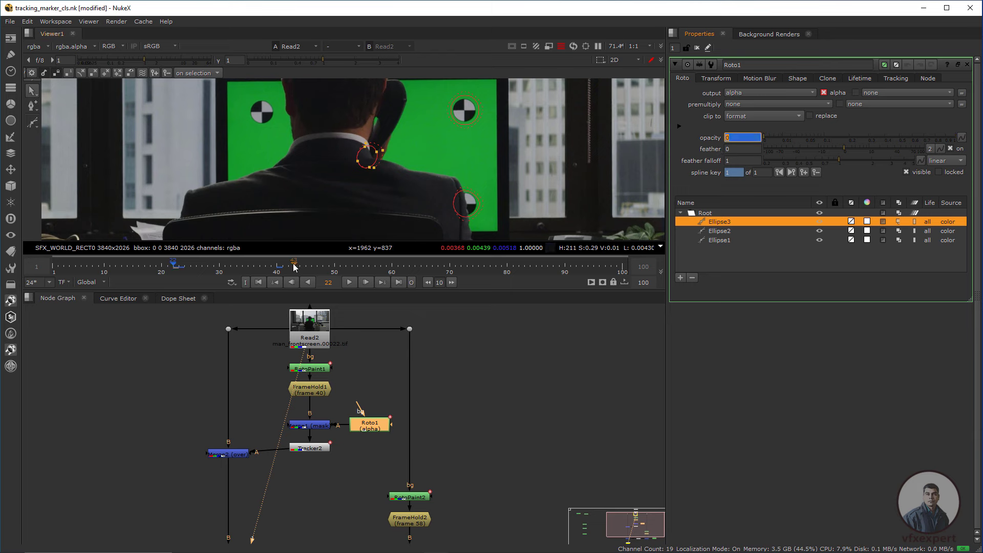
- Scan the Read2 footage up to frame 77, then key Ellipse3's opacity at 1 on frame 55 and 0 on frame 56
left_click_drag(307, 267, 357, 269)
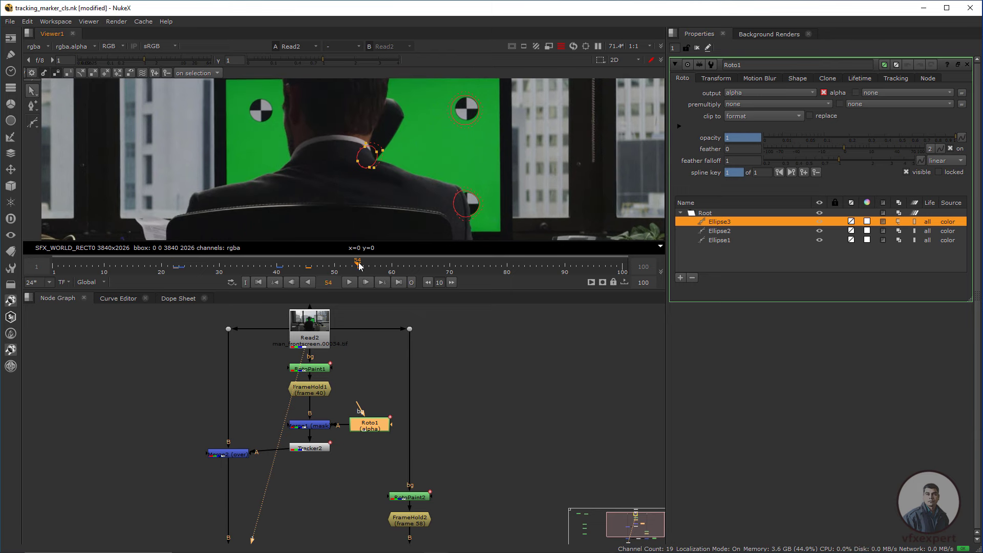
left_click_drag(285, 271, 367, 266)
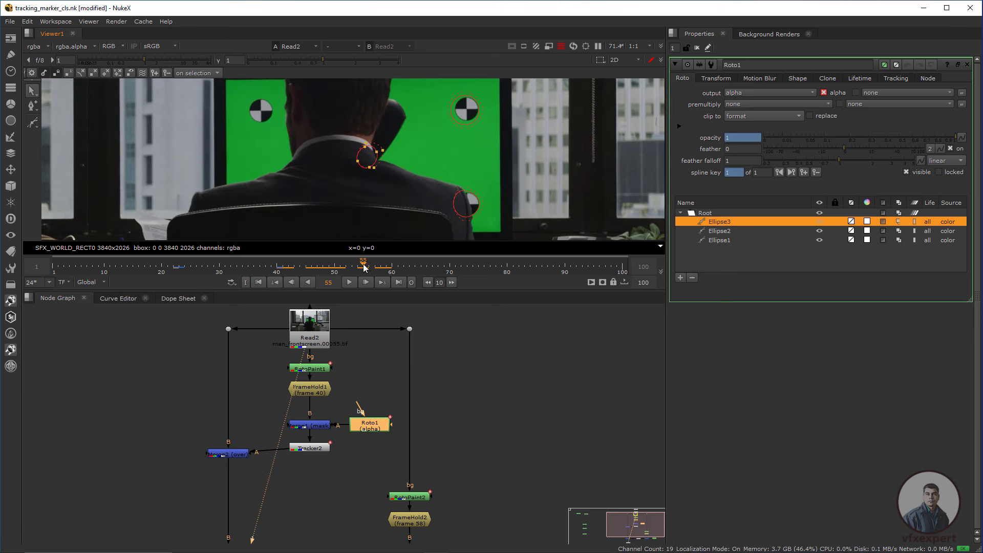
left_click_drag(397, 267, 490, 267)
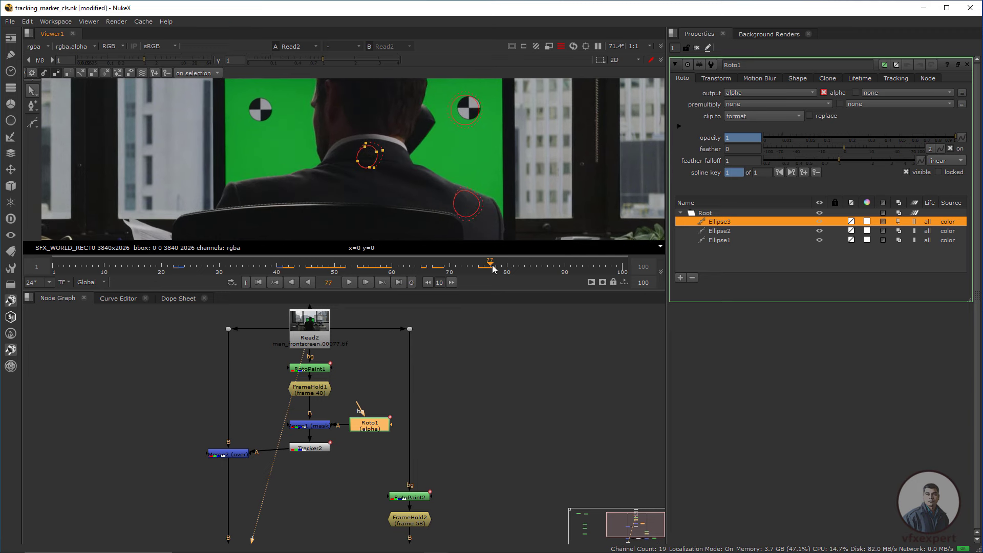
left_click(367, 269)
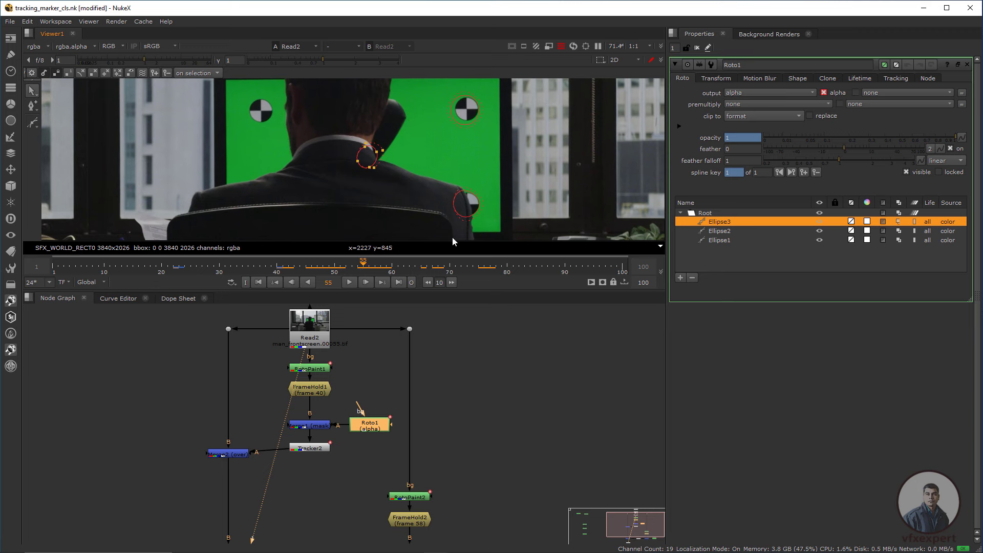
left_click(962, 136)
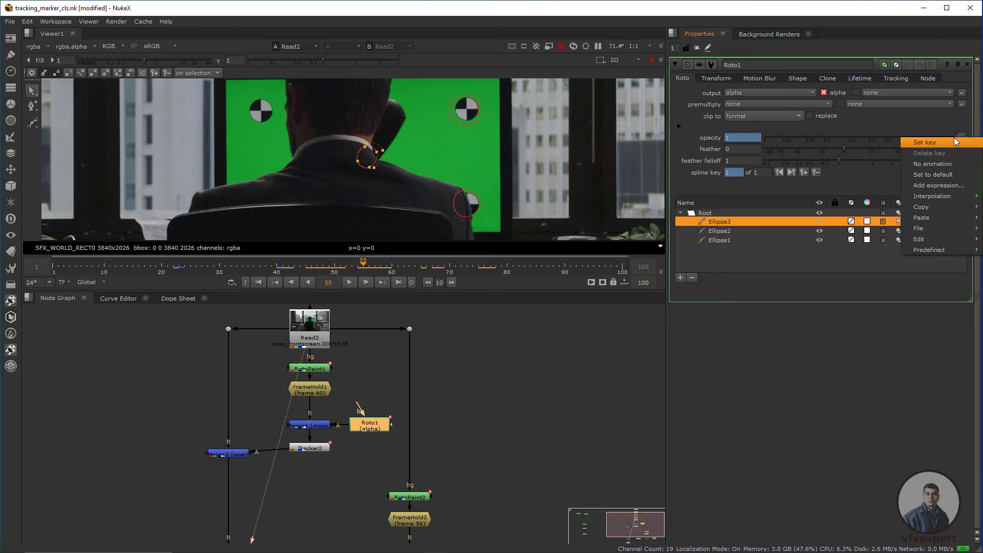
left_click(950, 143)
middle_click_drag(419, 219, 434, 217)
key("Right")
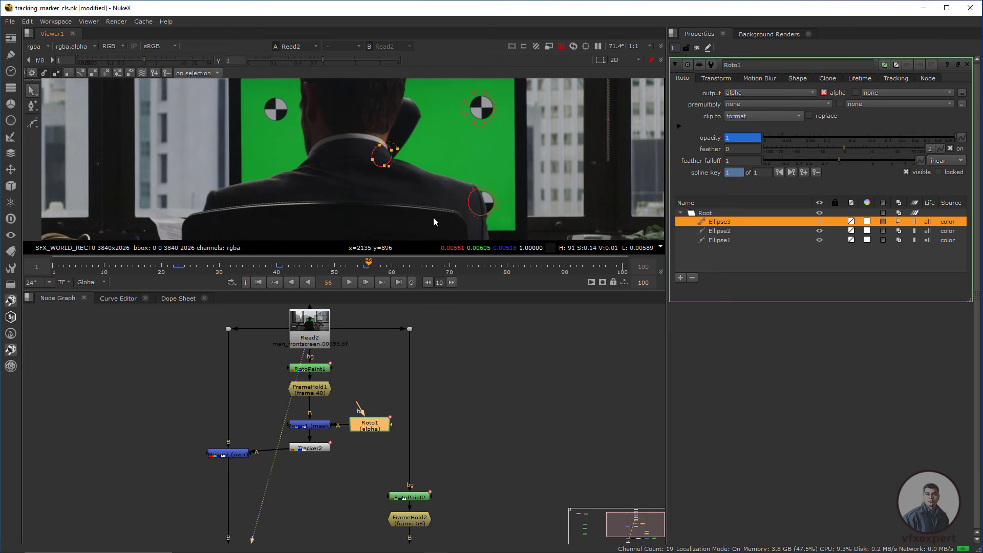
double_click(744, 138)
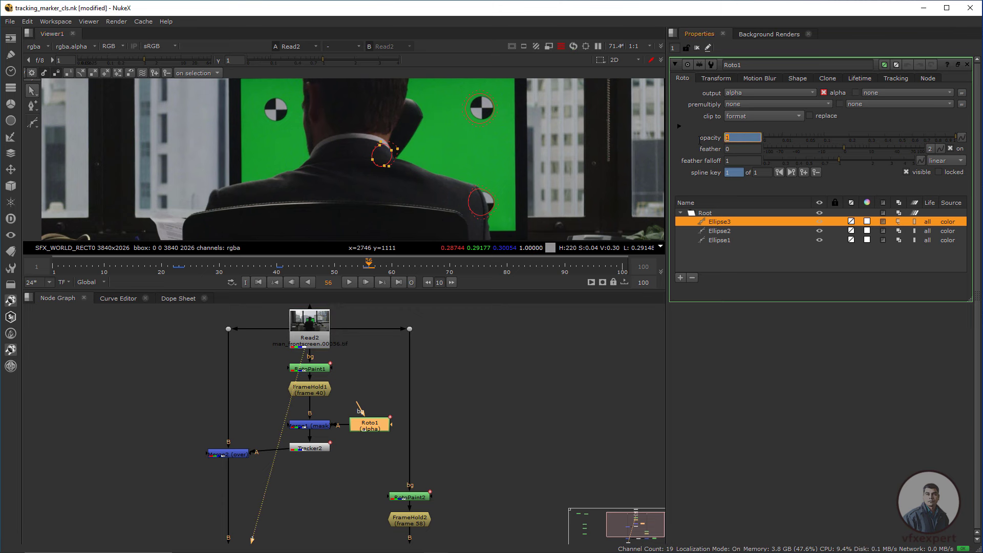
left_click(425, 220)
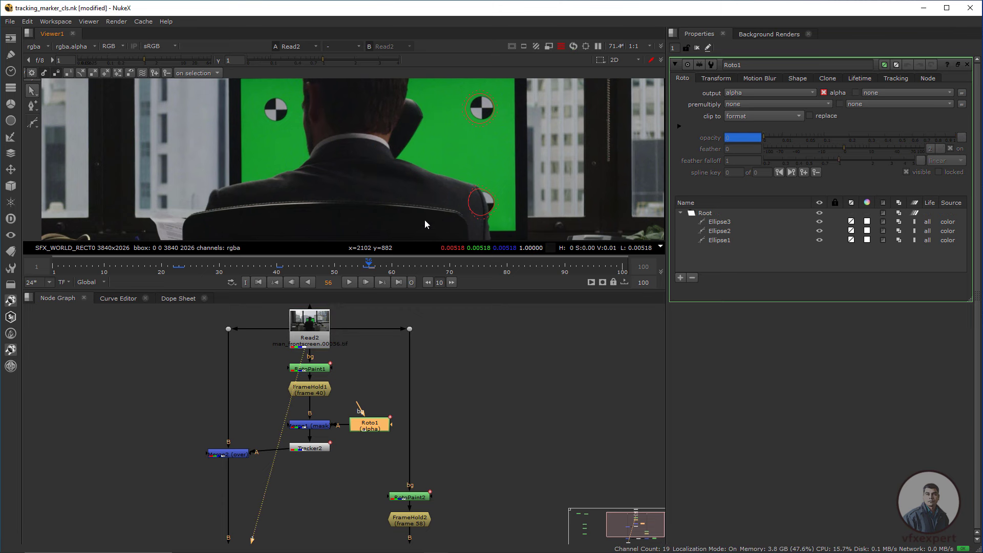
- View Merge4's output and check the centre patch against the man's collar between frames 45 and 59
middle_click_drag(423, 498, 403, 421)
left_click(220, 487)
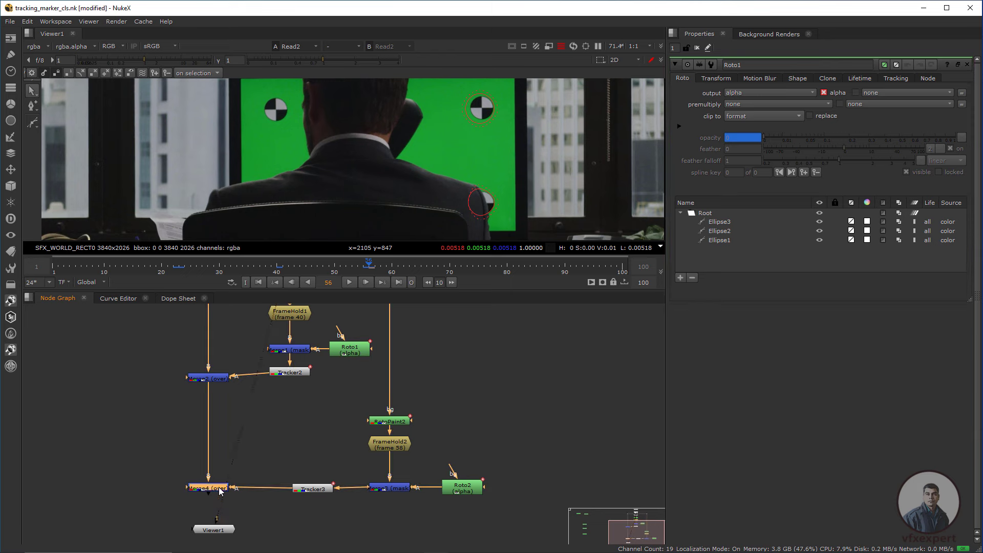
key("1")
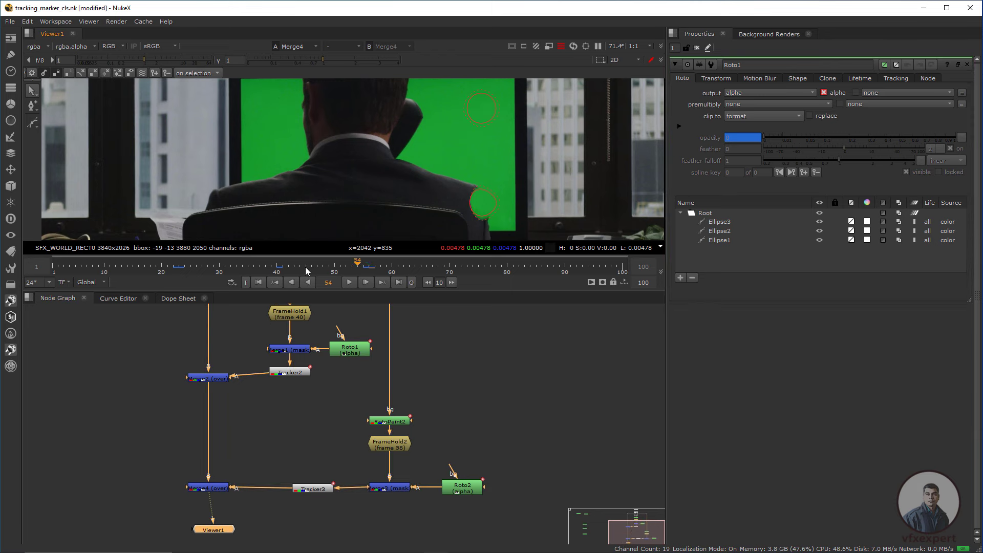
left_click(305, 267)
scroll(389, 156, "up", 1)
scroll(390, 157, "down", 1)
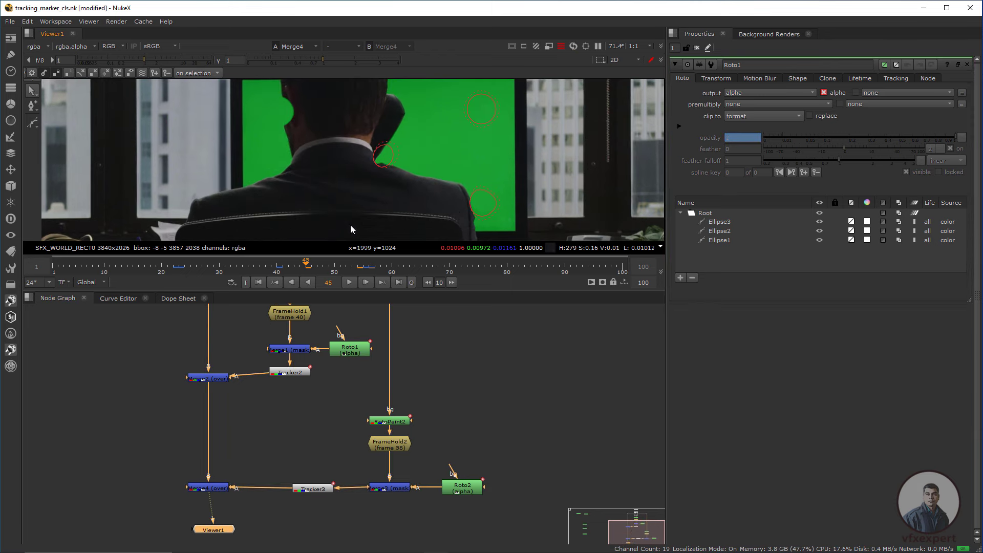
left_click(337, 271)
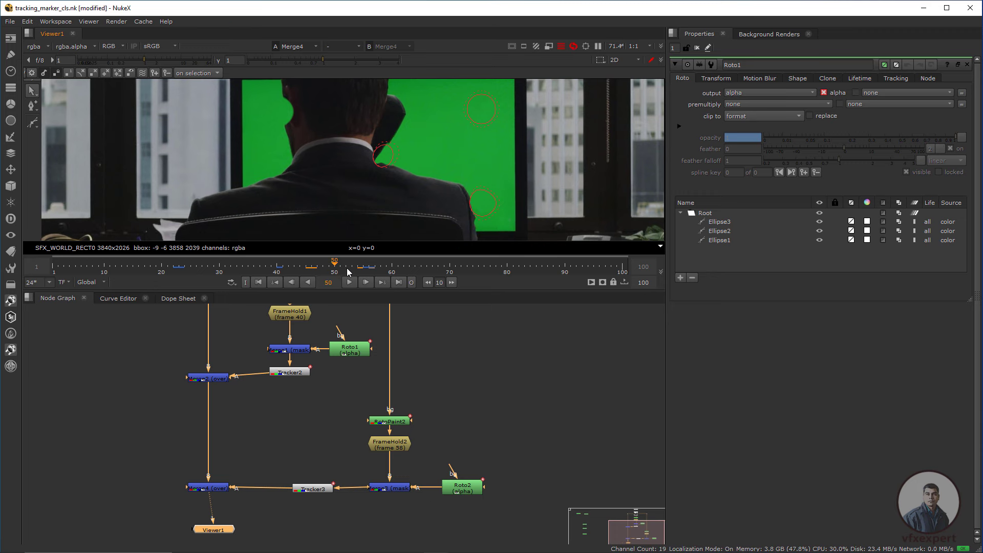
left_click(352, 267)
scroll(405, 152, "up", 2)
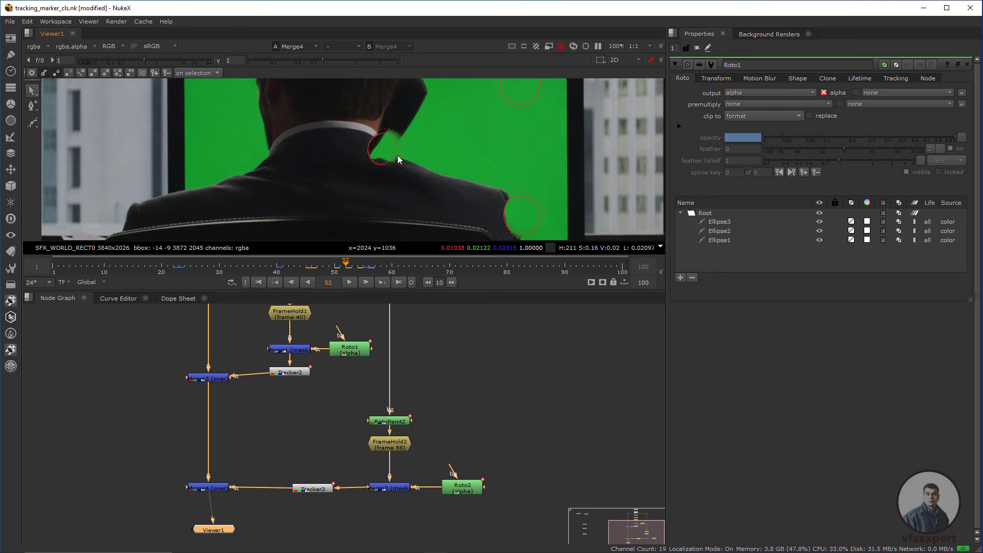
left_click(372, 271)
key("Right")
key("Right")
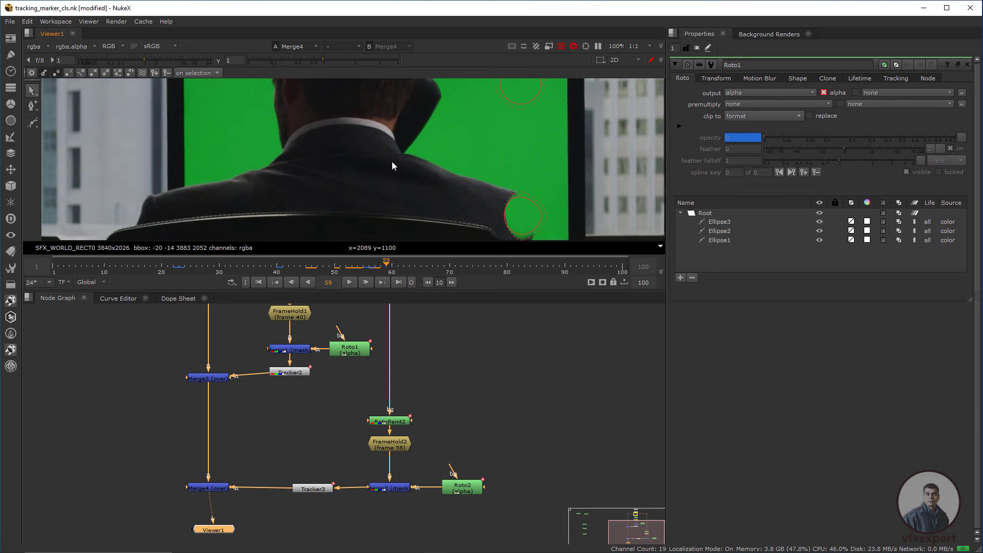
- Select Ellipse2 in Roto1 and key its opacity at 1 on frame 63, where the shoulder covers the lower marker
middle_click_drag(485, 173, 387, 180)
scroll(411, 176, "down", 2)
scroll(431, 201, "down", 1)
scroll(416, 182, "up", 2)
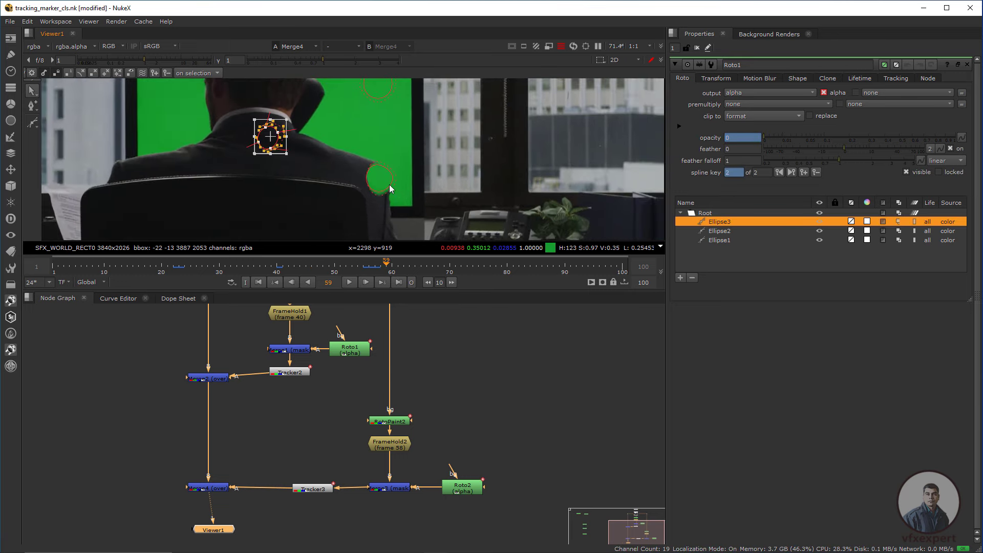
left_click(395, 198)
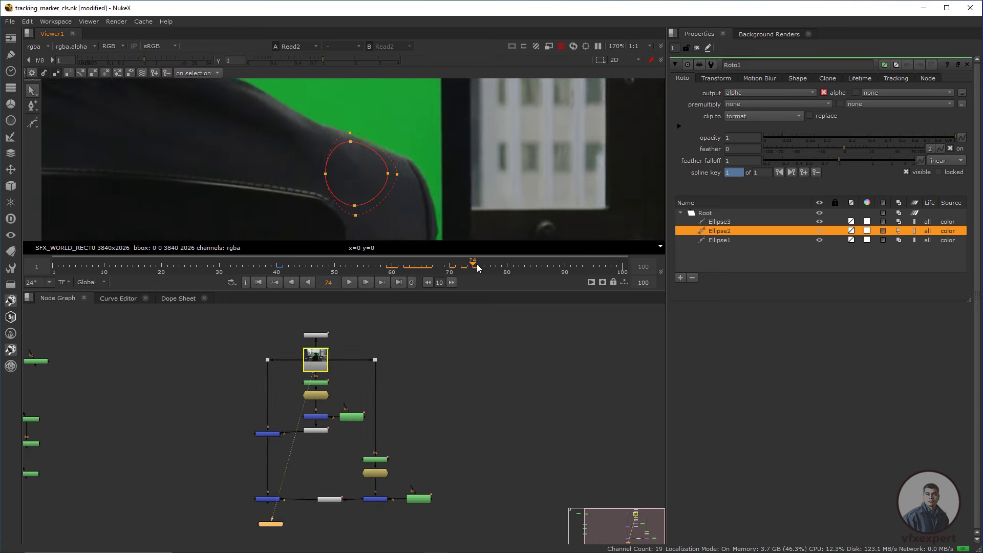
left_click_drag(477, 268, 409, 268)
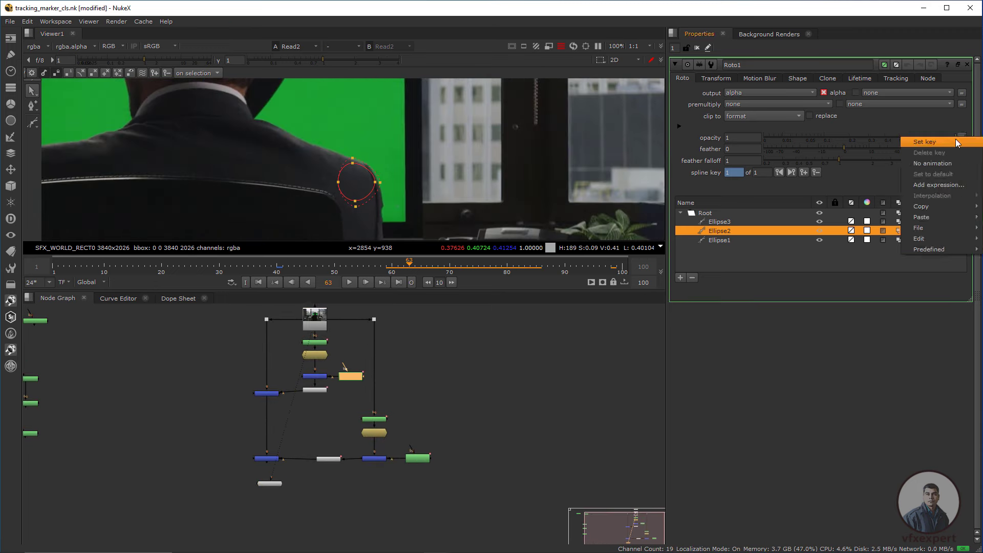
- View Merge4's output again and clear Roto1's properties from view
left_click(184, 267)
left_click_drag(168, 270, 189, 274)
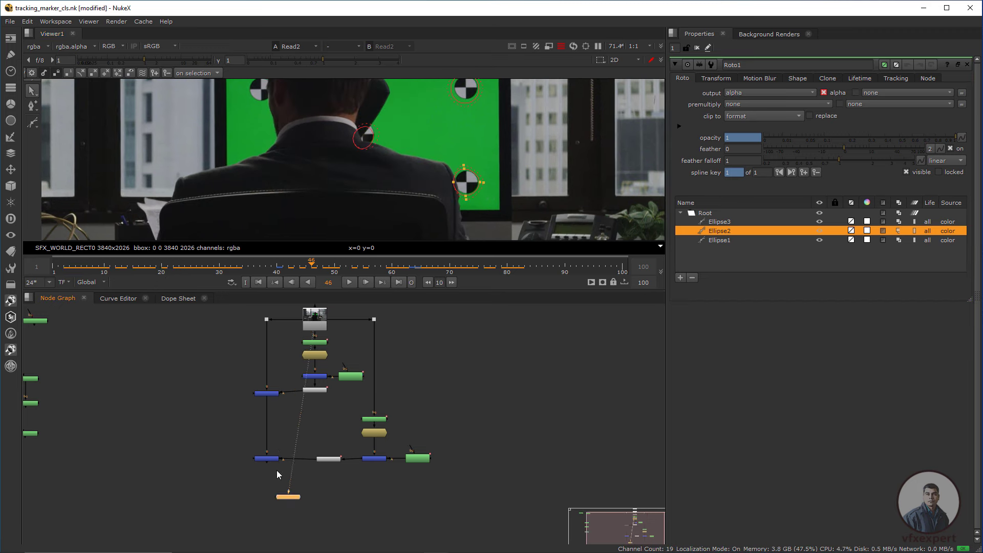
scroll(278, 468, "up", 3)
left_click(275, 452)
key("1")
left_click(299, 508)
left_click_drag(301, 512, 266, 511)
scroll(457, 215, "down", 2)
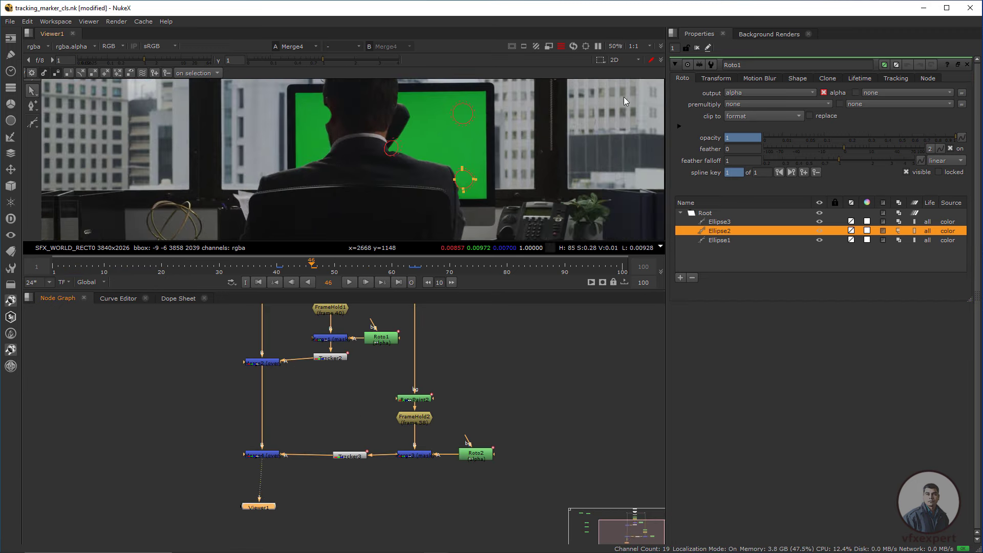
left_click(697, 48)
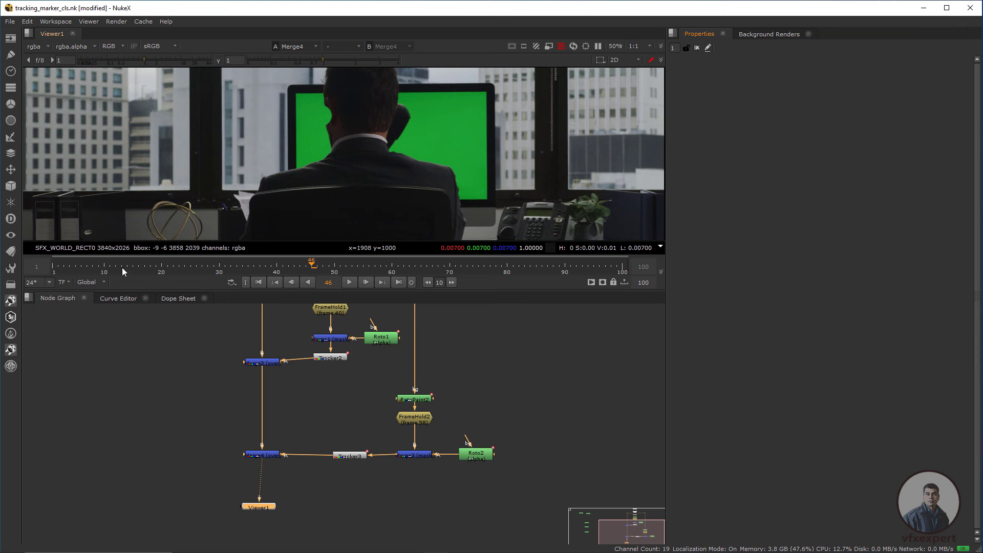
- Scan Merge4's output between frames 16 and 87 to check the patches across the monitor
left_click(140, 266)
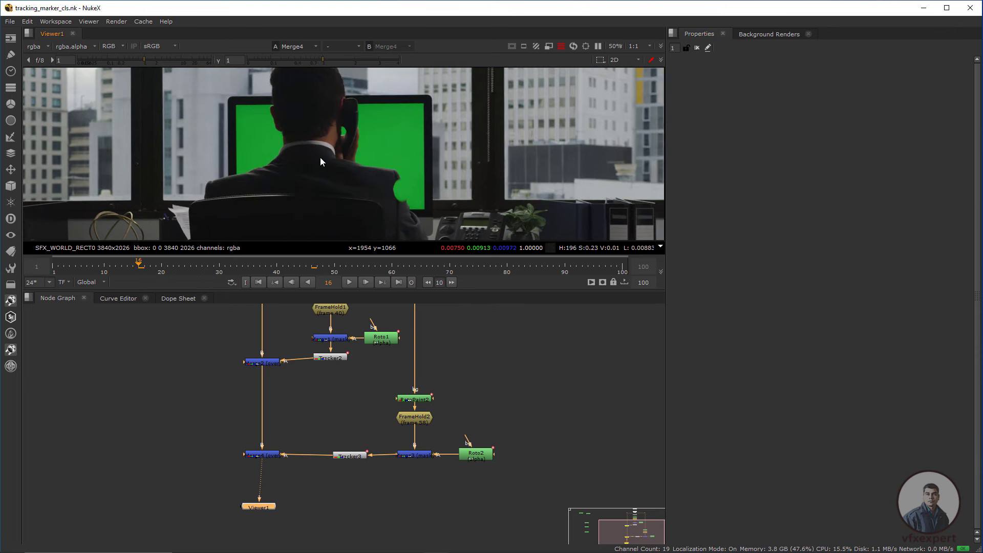
left_click_drag(202, 266, 548, 267)
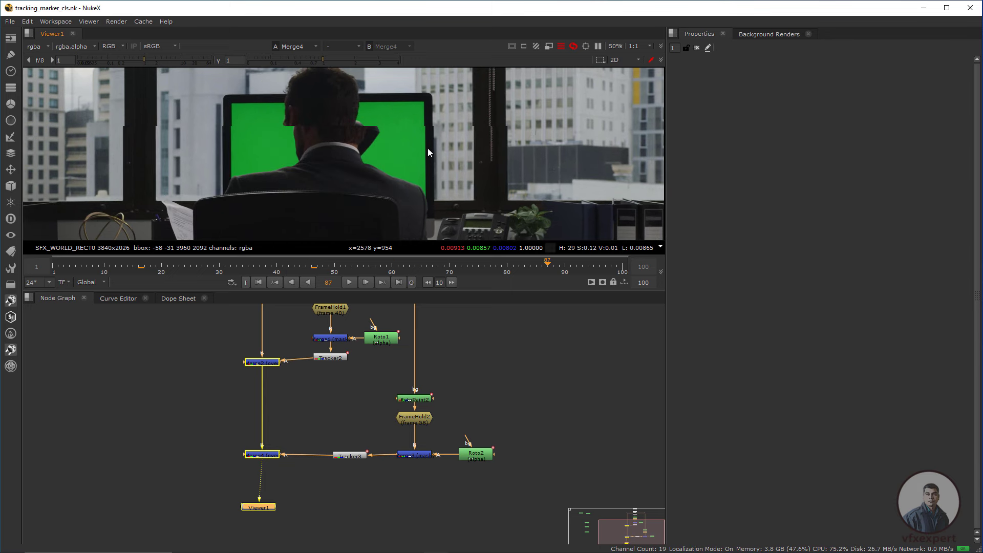
left_click_drag(454, 103, 339, 149)
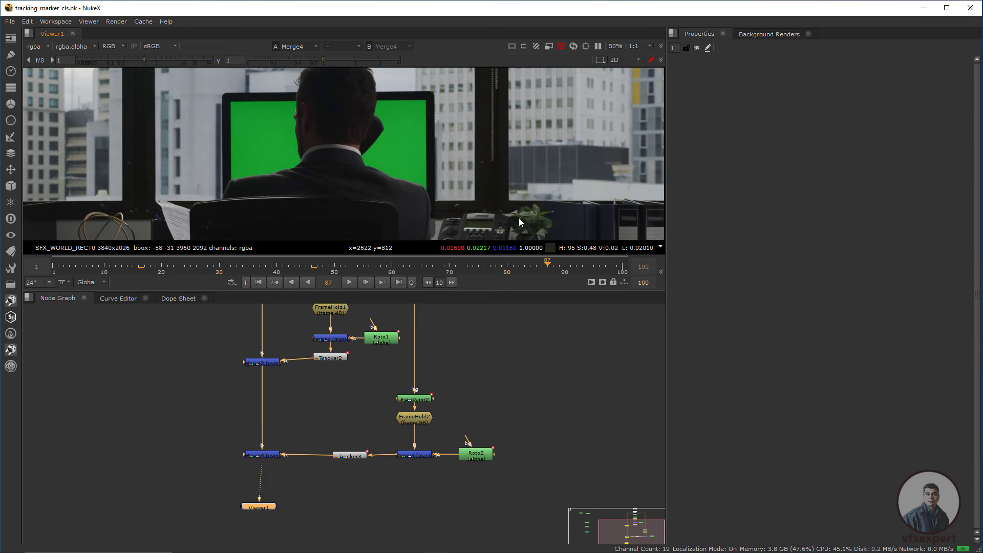
scroll(517, 216, "up", 1)
scroll(518, 216, "down", 2)
left_click_drag(536, 272, 487, 270)
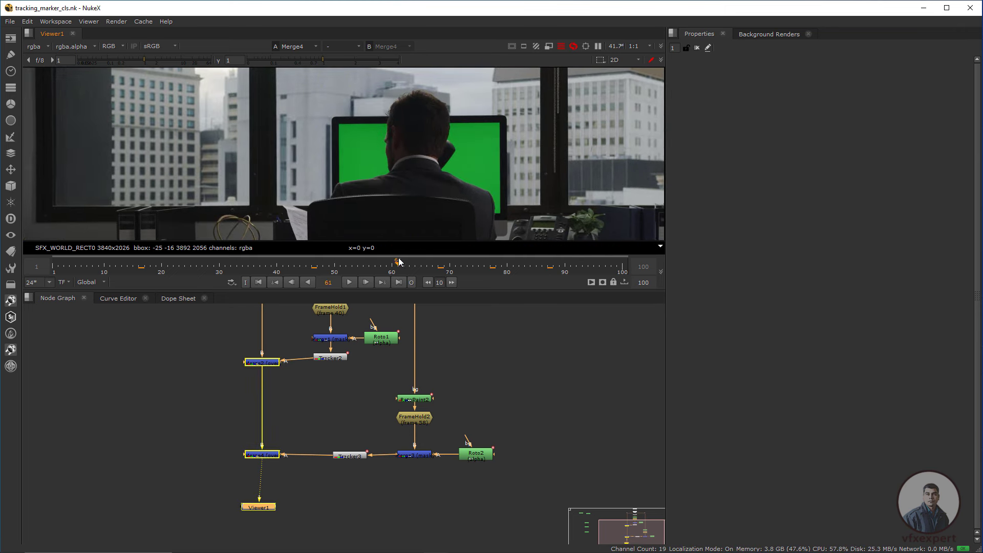
- Examine where the patches cut into the man's shoulder at frame 59 and his head at frame 39
left_click_drag(400, 262, 387, 264)
scroll(479, 206, "up", 5)
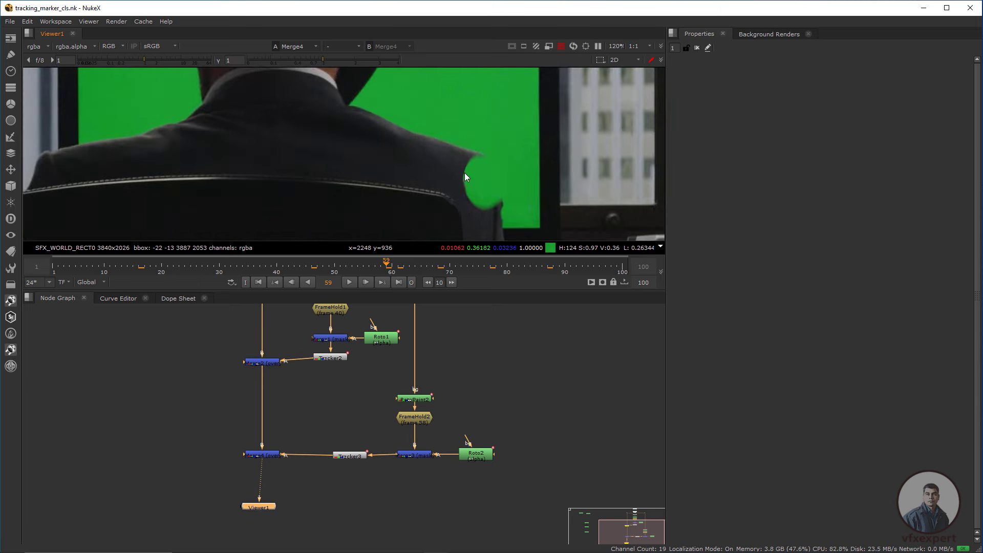
scroll(435, 175, "down", 2)
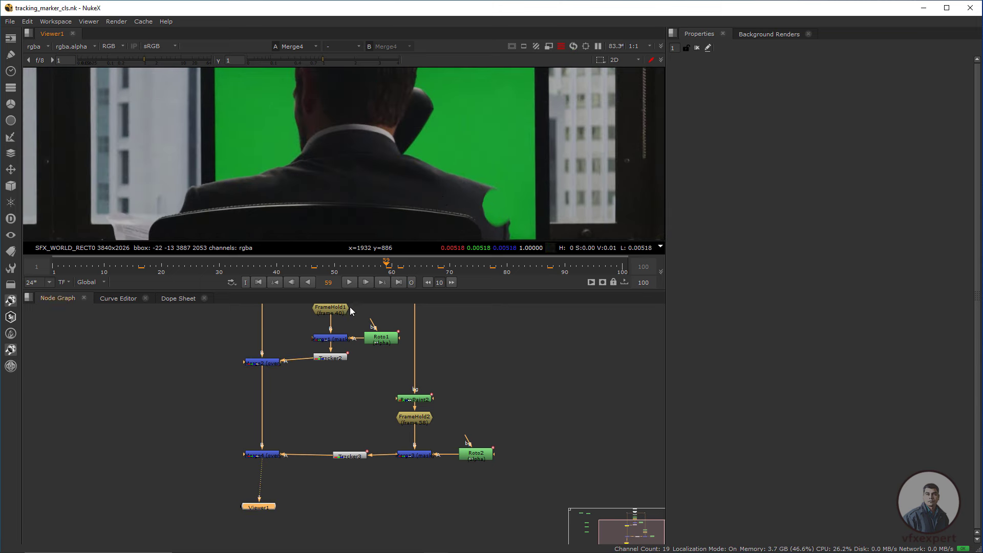
left_click(272, 265)
scroll(351, 122, "down", 1)
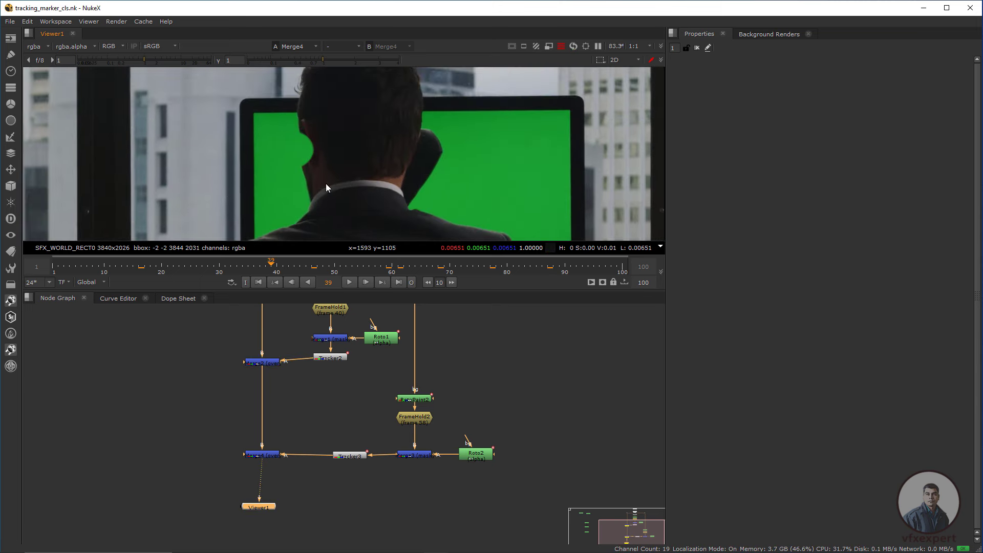
scroll(326, 183, "down", 1)
middle_click_drag(404, 402, 377, 397)
middle_click_drag(477, 235, 442, 181)
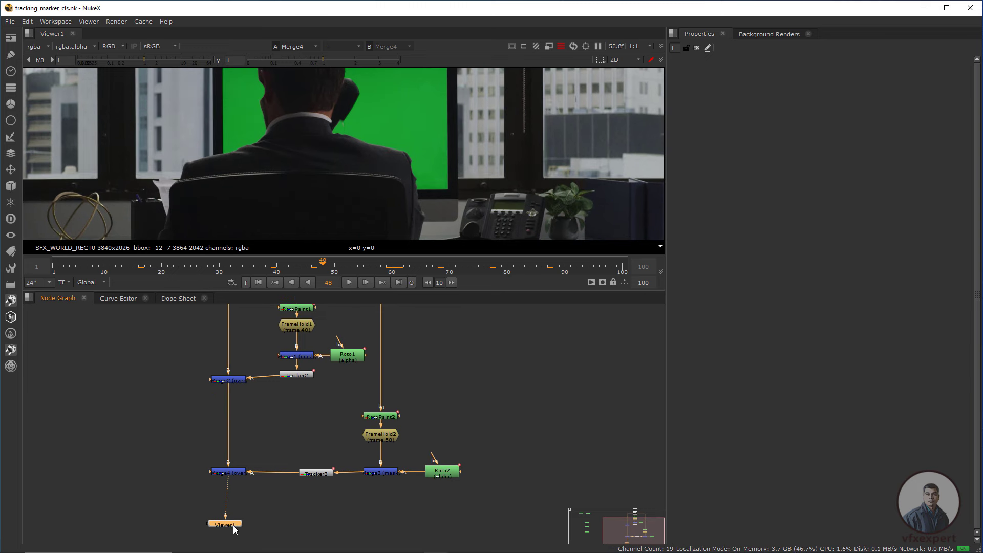
- View the Read2 source at frame 48 and examine where the man's shoulder meets the lower-right marker
middle_click_drag(255, 324, 257, 408)
left_click(301, 361)
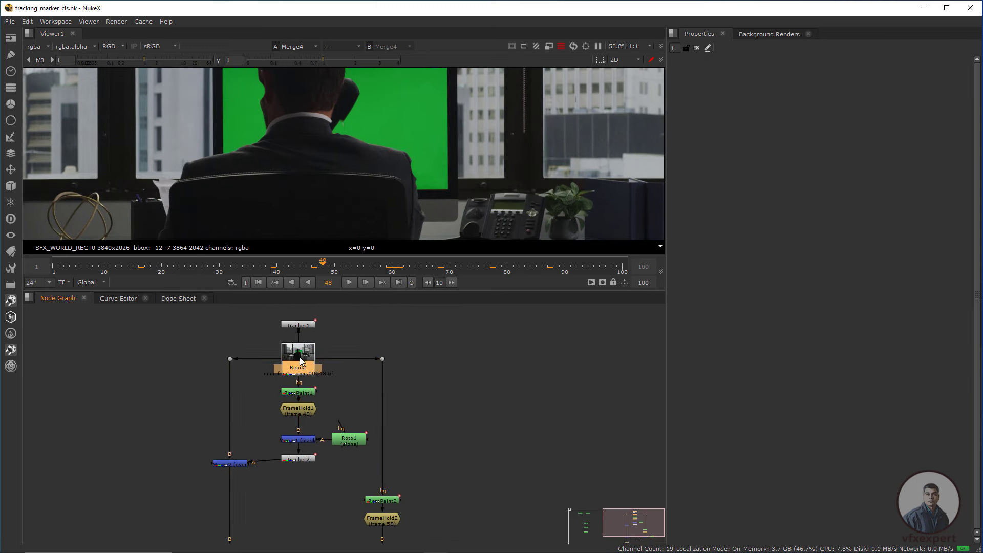
key("1")
scroll(419, 177, "up", 4)
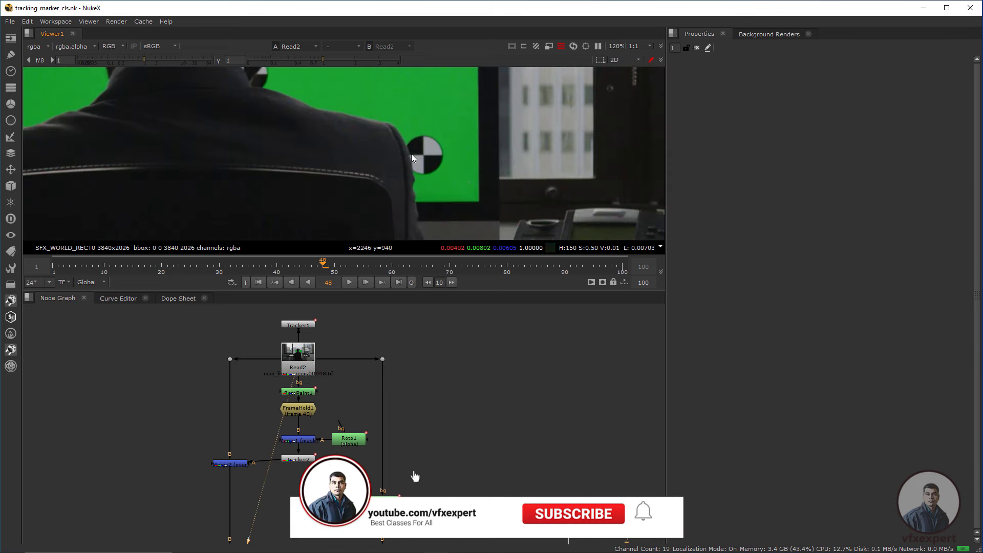
scroll(374, 159, "down", 2)
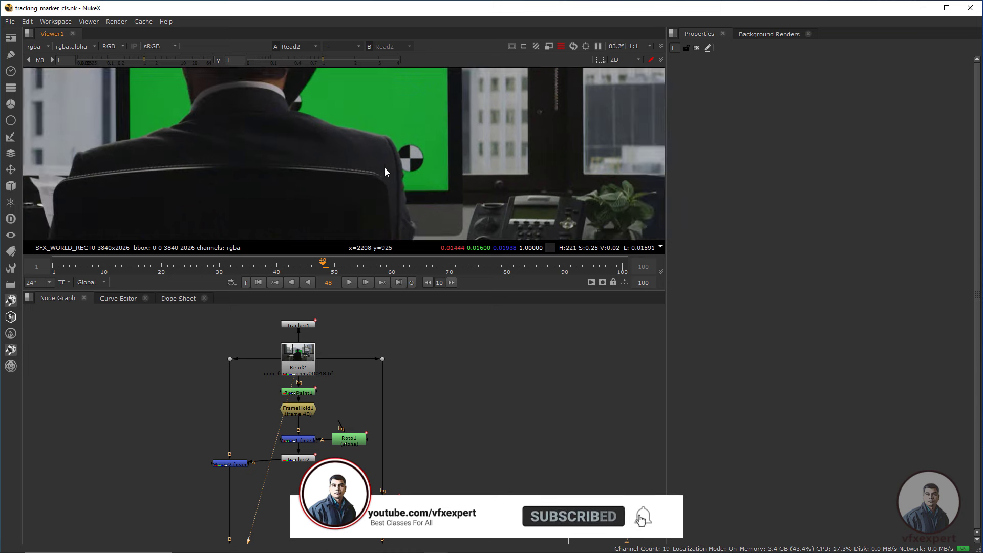
scroll(423, 140, "up", 2)
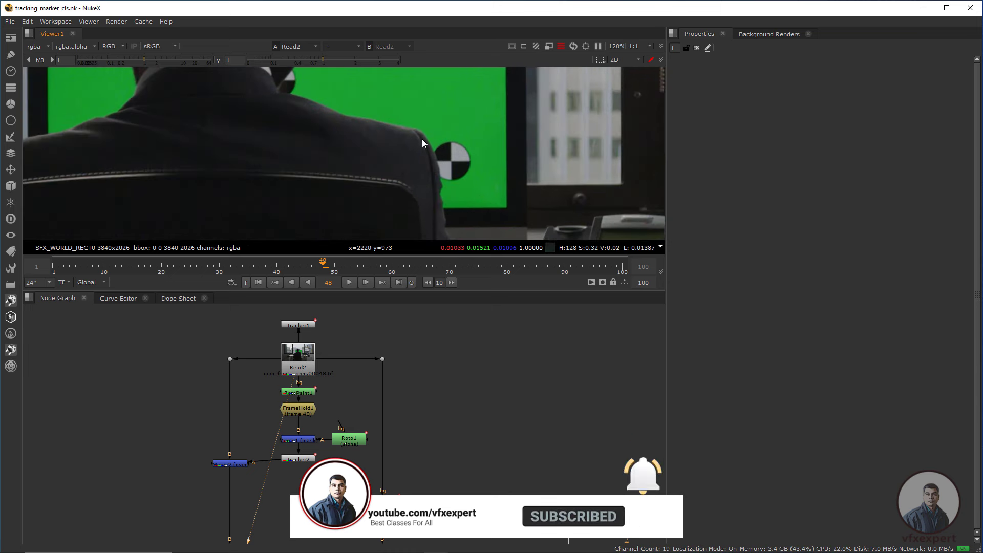
left_click_drag(442, 173, 451, 197)
- Add a new unconnected Roto node below the FrameHold2 branch
middle_click_drag(418, 439, 384, 359)
scroll(393, 389, "down", 1)
scroll(393, 392, "up", 1)
key("o")
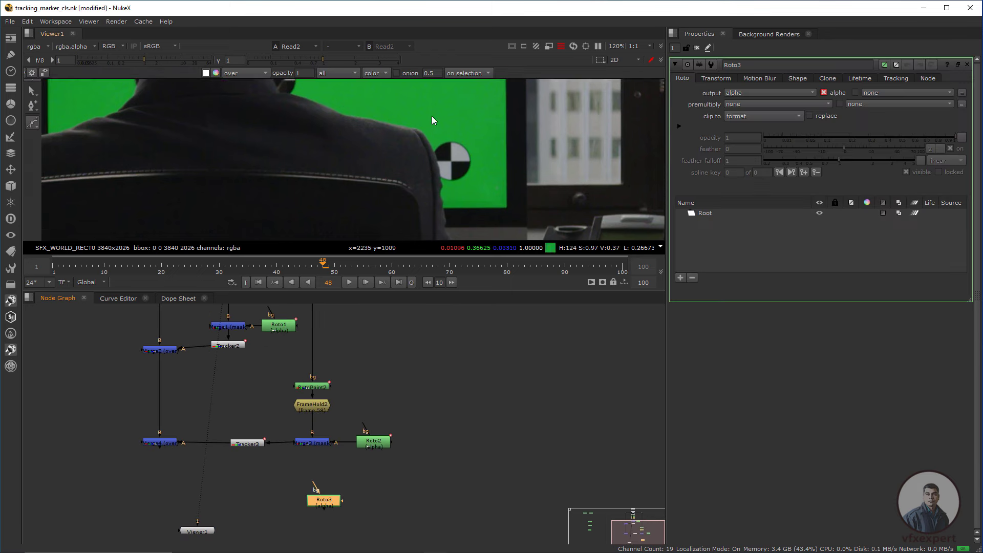
- Trace a new Bezier shape along the outer edge of the man's shoulder beside the lower-right marker at frame 48
scroll(432, 116, "up", 2)
left_click(371, 124)
left_click(397, 131)
left_click_drag(421, 139, 425, 143)
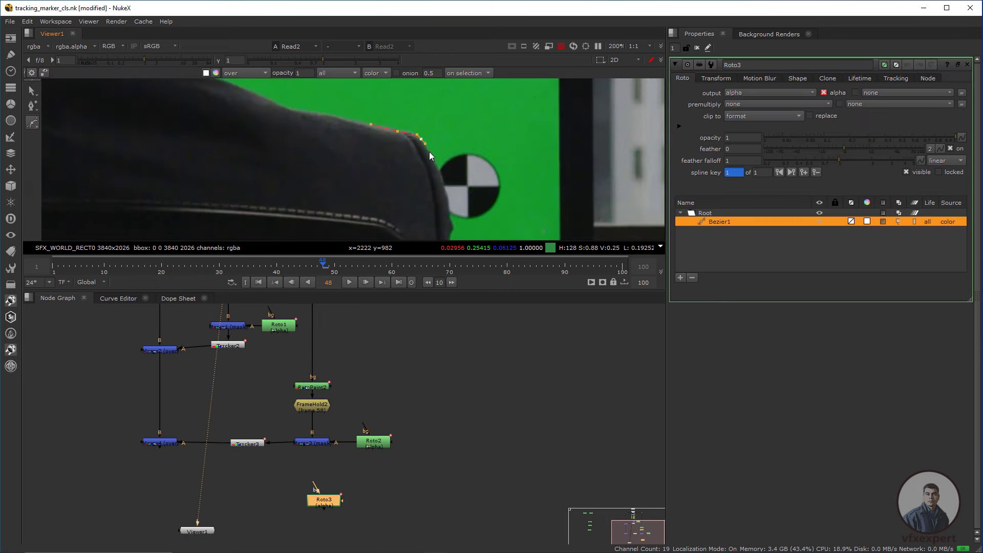
middle_click_drag(456, 206, 458, 158)
left_click(447, 146)
left_click(451, 164)
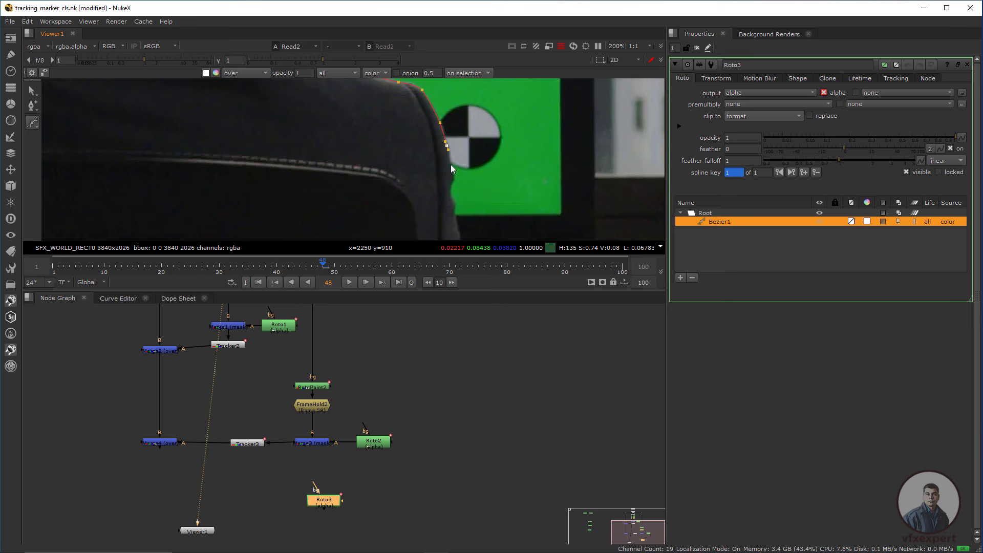
left_click(452, 177)
left_click(450, 187)
left_click(450, 195)
middle_click_drag(428, 222, 437, 228)
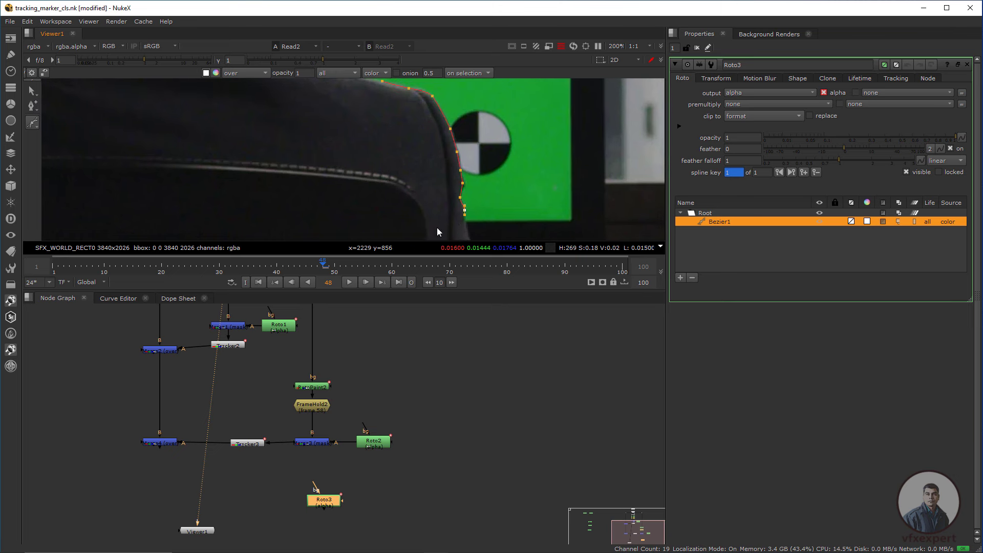
- Carry the shape back through the inside of the jacket with rough points to enclose the shoulder
left_click(396, 223)
left_click_drag(361, 170, 363, 162)
left_click(362, 130)
left_click_drag(359, 103, 372, 92)
middle_click_drag(387, 90, 400, 133)
left_click(396, 124)
left_click_drag(374, 147, 368, 139)
left_click_drag(376, 173, 355, 175)
left_click_drag(376, 214, 355, 183)
scroll(465, 164, "down", 3)
middle_click_drag(465, 164, 415, 138)
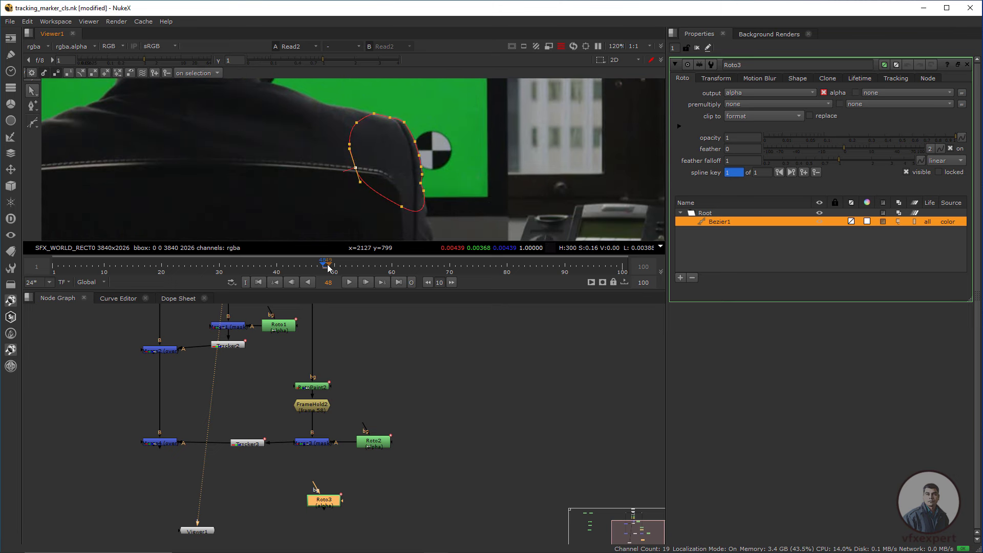
- Shift the whole shoulder shape to follow the jacket edge at frames 50 and 59
left_click_drag(328, 267, 334, 267)
left_click_drag(344, 100, 436, 226)
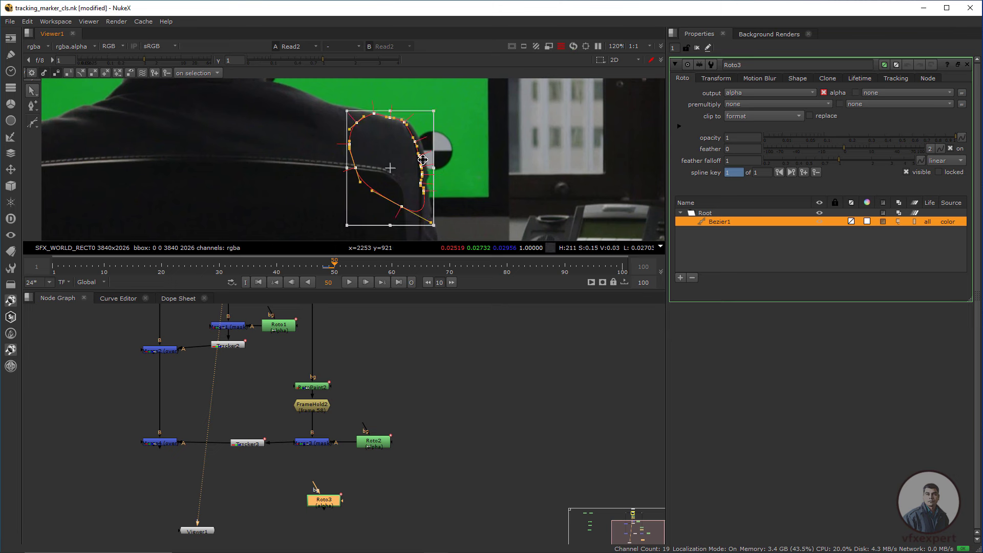
scroll(422, 160, "up", 3)
left_click_drag(384, 171, 427, 179)
left_click(388, 266)
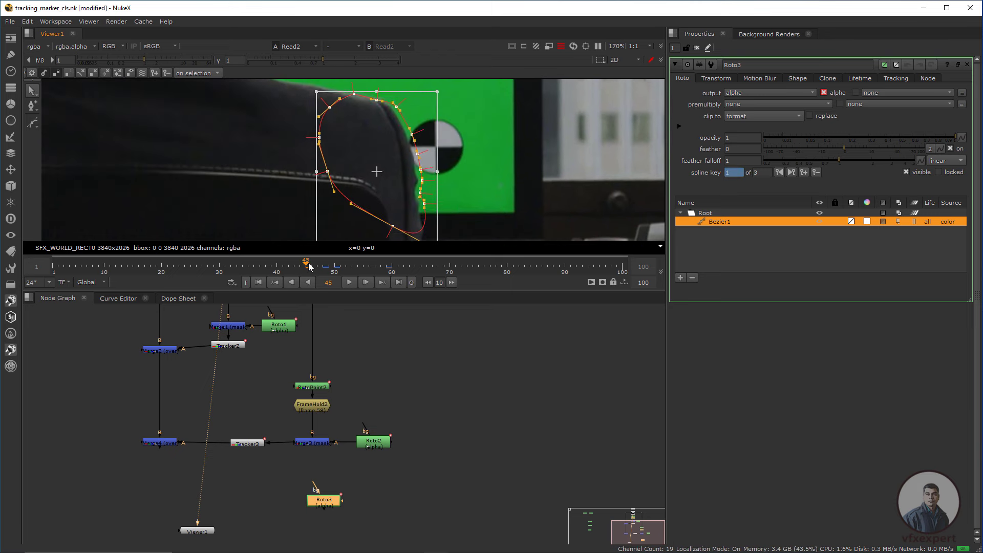
- Reposition the whole shoulder shape on the jacket edge at earlier frames, including 45 and 31
key("Left")
key("Left")
key("Left")
key("Left")
key("Left")
key("Left")
key("Left")
key("Left")
key("Left")
key("Left")
key("Left")
key("Left")
key("Left")
key("Left")
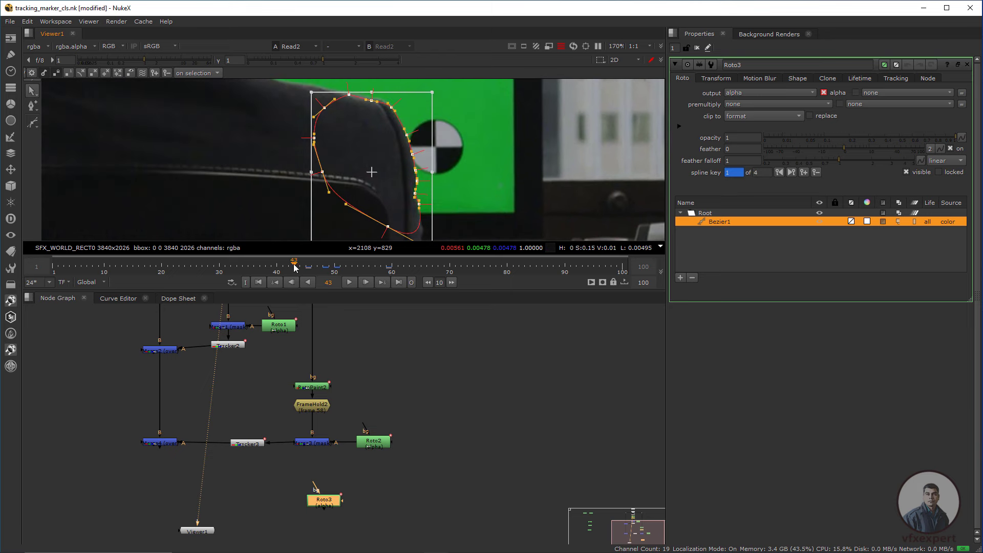
left_click_drag(371, 174, 382, 168)
left_click(403, 109)
scroll(403, 107, "up", 2)
- Move the Roto3 node into free space below Roto2 in the node graph
middle_click_drag(342, 505, 391, 455)
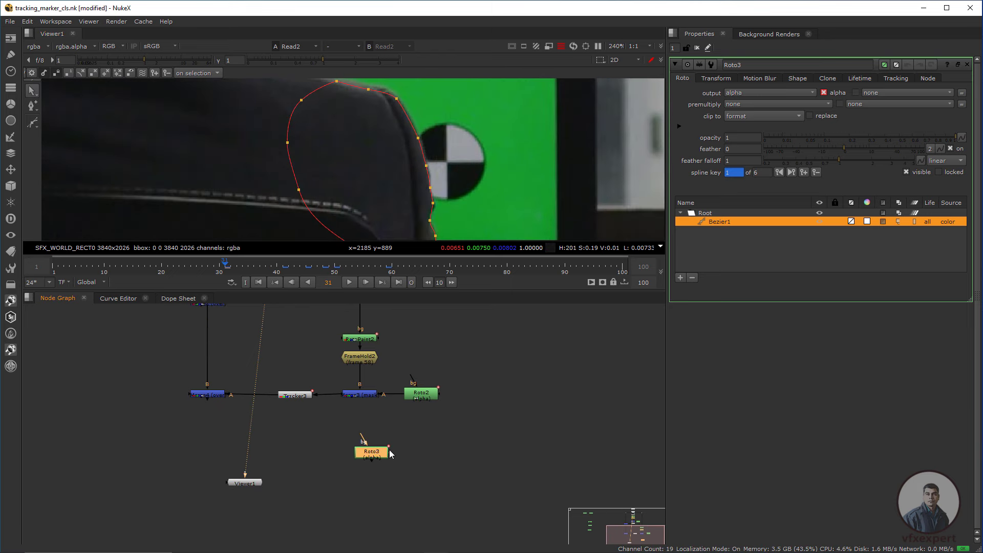
left_click_drag(378, 452, 414, 463)
scroll(412, 443, "down", 3)
middle_click_drag(418, 404, 375, 431)
left_click_drag(369, 485, 390, 488)
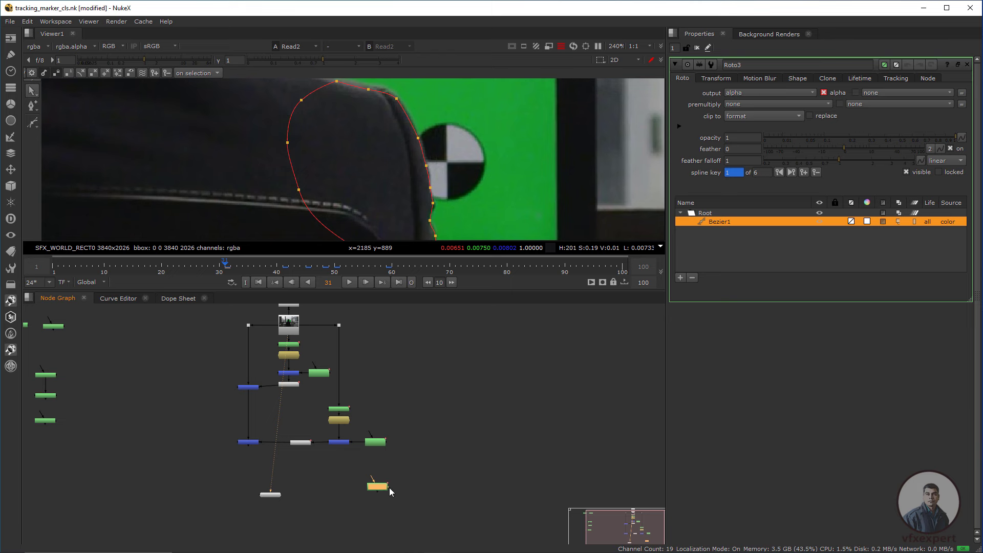
- View Merge4's output with the shoulder shape over it, and place Viewer1 directly beneath Merge4
scroll(366, 455, "up", 2)
left_click(204, 436)
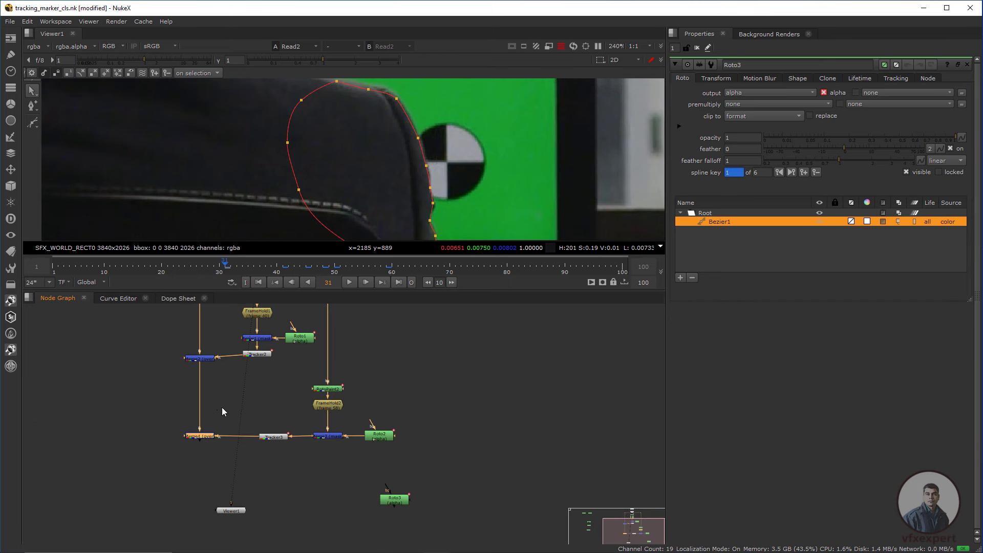
key("1")
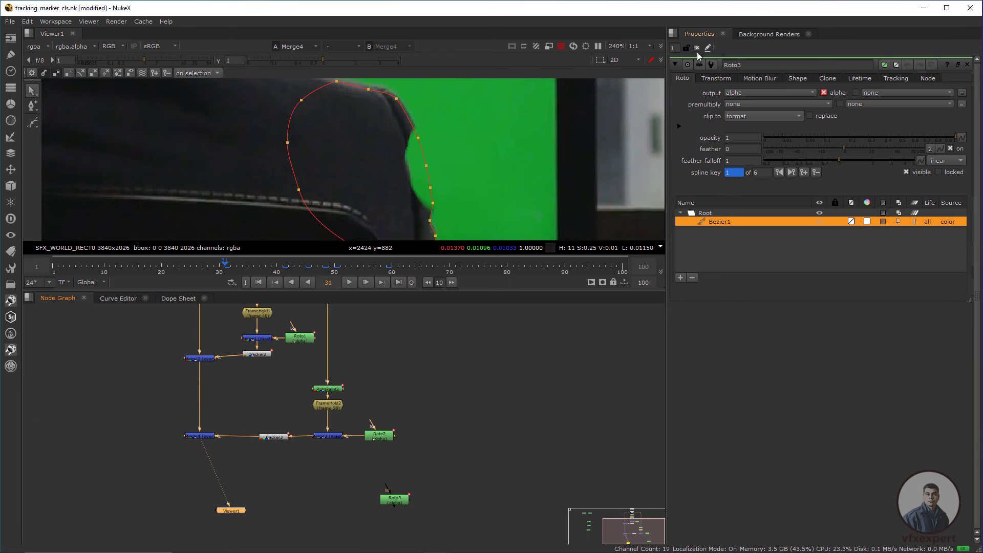
scroll(468, 191, "down", 3)
left_click_drag(408, 506, 389, 511)
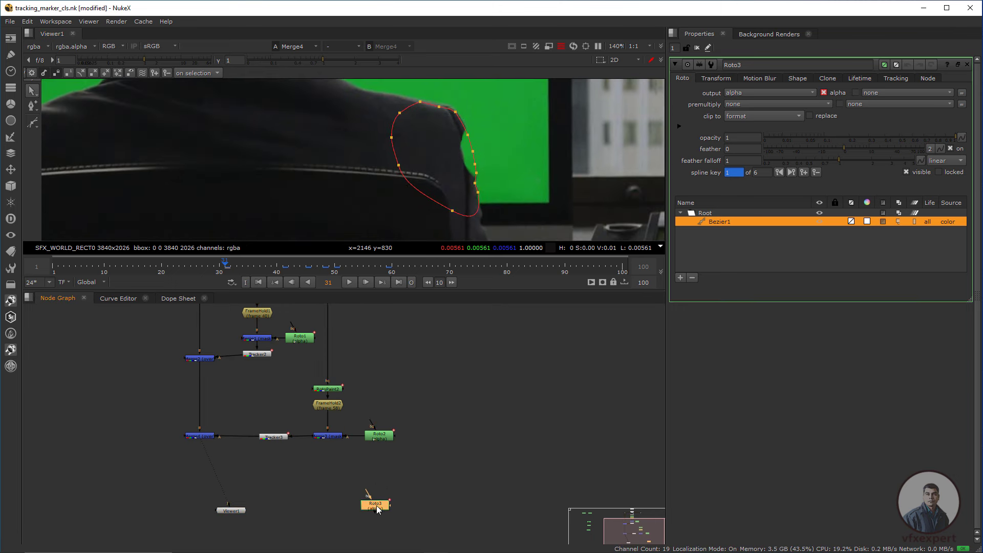
left_click_drag(232, 512, 200, 516)
left_click(310, 514)
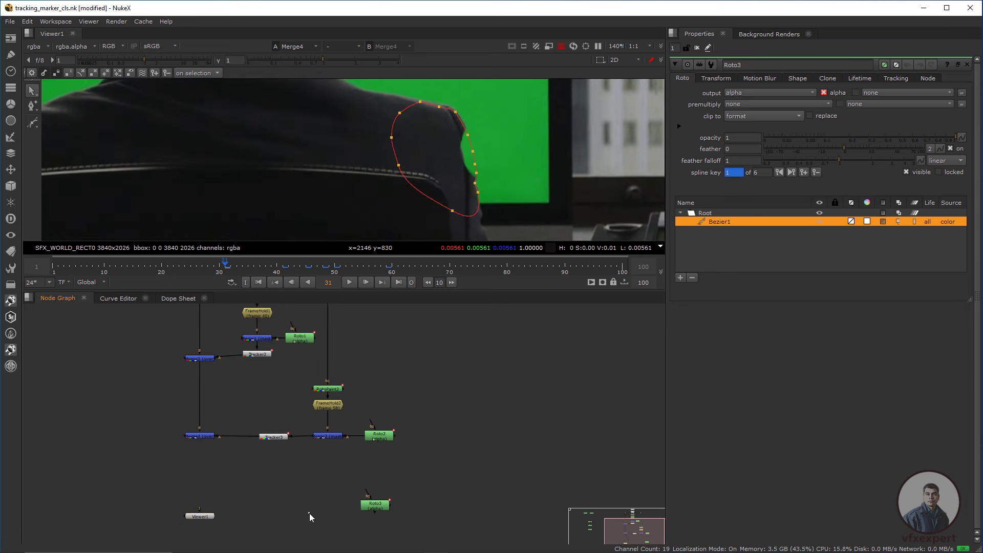
- Add a Merge node, connect its B input to the Read2 source, and route the wire around the second patch branch
middle_click_drag(307, 490, 321, 496)
key("m")
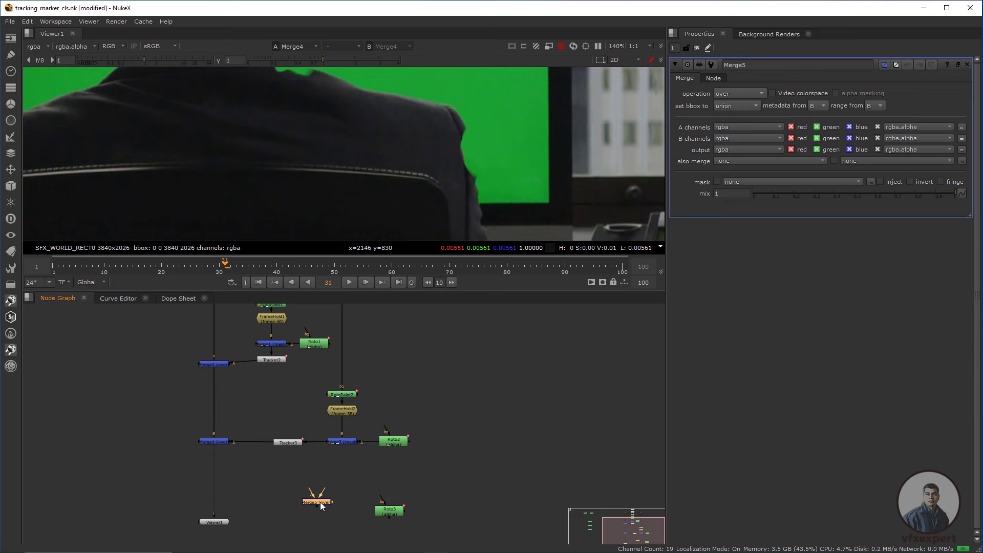
left_click_drag(359, 484, 343, 355)
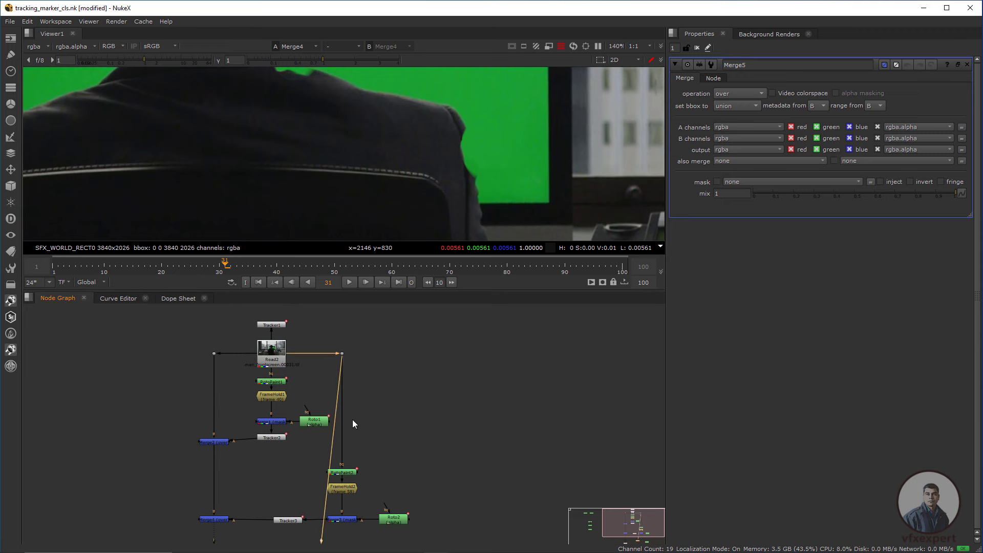
middle_click_drag(353, 419, 330, 385)
left_click_drag(306, 432, 381, 320, "ctrl")
- Place the new Merge beneath its routed B wire and connect its A input to Roto3 alongside
middle_click_drag(328, 544, 296, 540)
left_click_drag(269, 540, 350, 484)
left_click_drag(357, 509, 393, 477)
scroll(346, 488, "up", 2)
middle_click_drag(351, 486, 351, 496)
left_click_drag(402, 494, 419, 493)
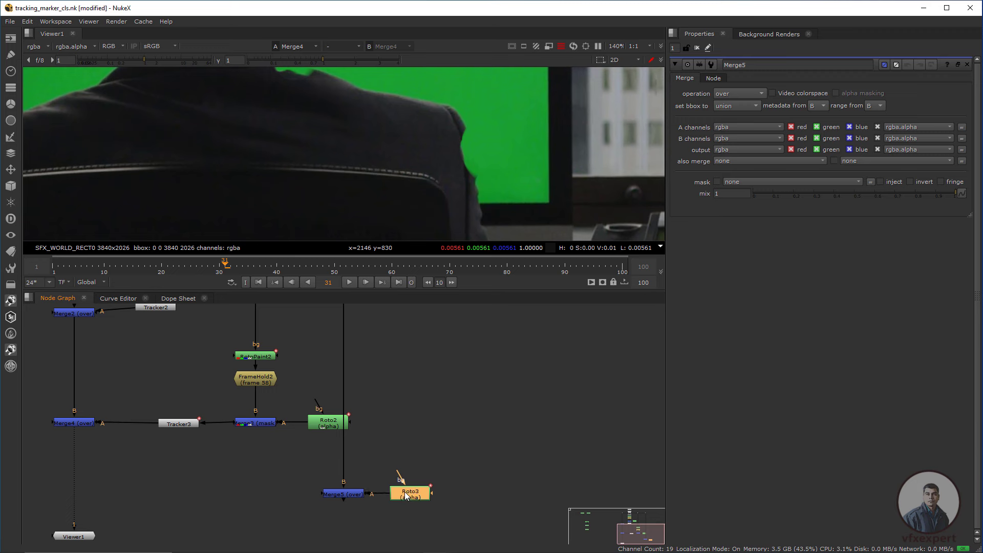
- View Merge5's output and set its operation to mask
left_click(346, 495)
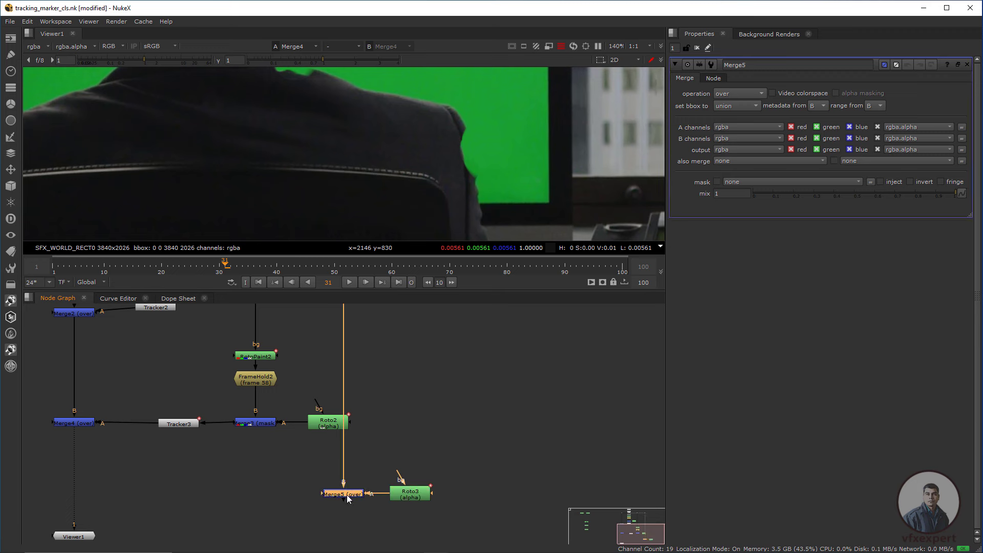
key("1")
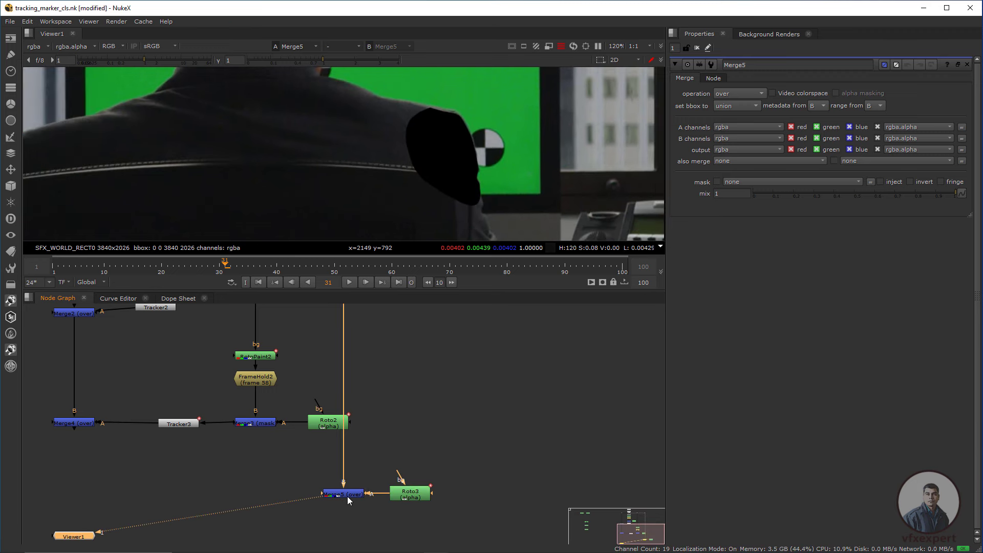
left_click(347, 496)
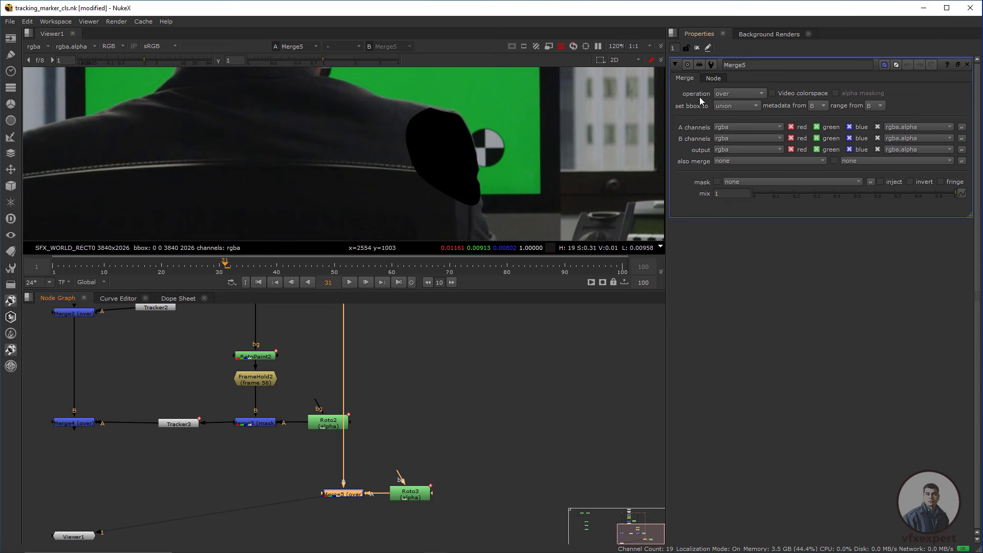
left_click(745, 93)
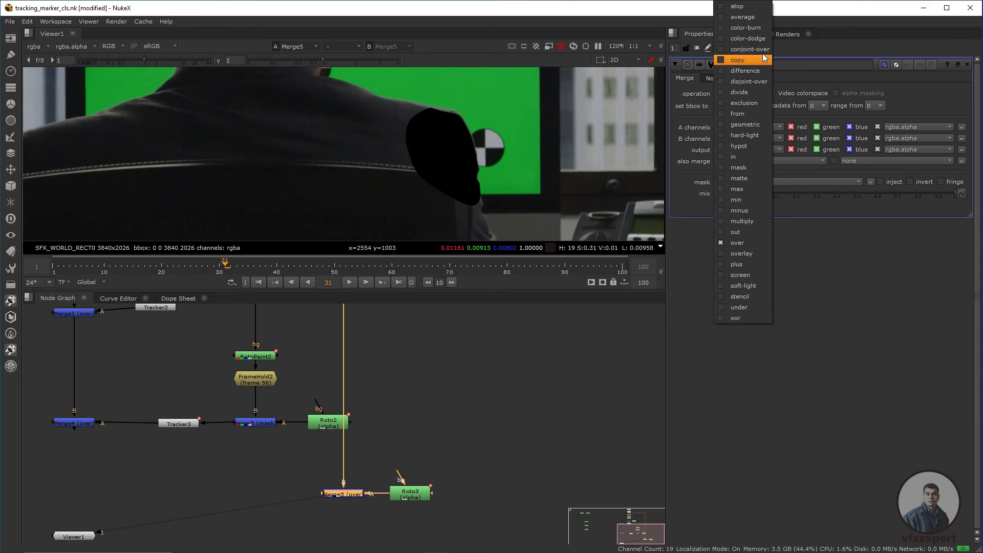
left_click(738, 167)
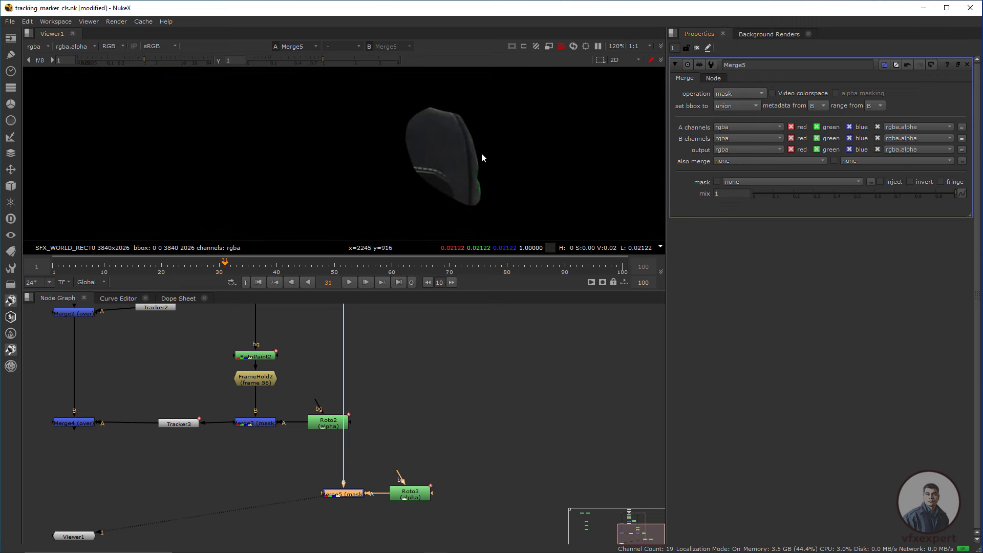
- Move Viewer1 directly beneath Merge5 in the node graph
scroll(299, 460, "down", 2)
scroll(236, 489, "down", 1)
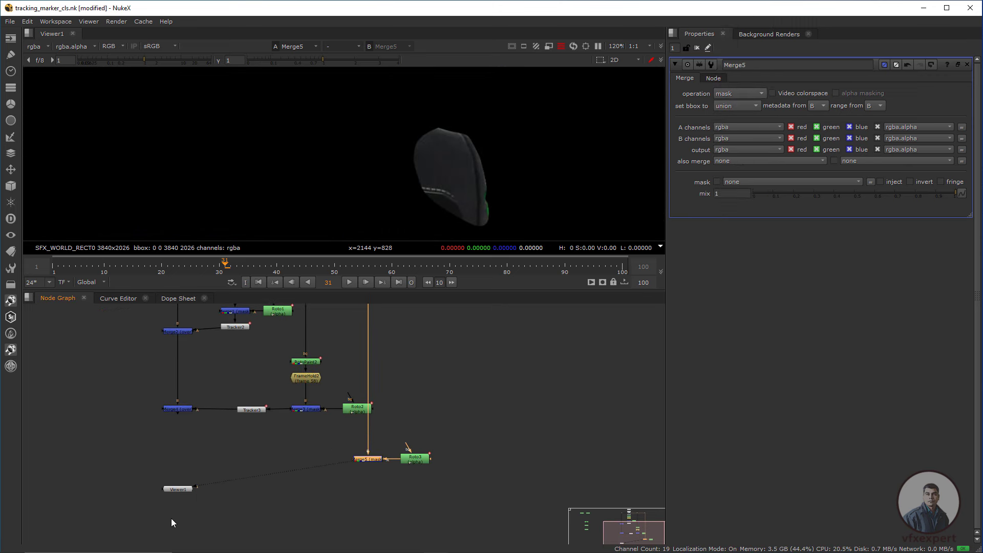
left_click_drag(186, 491, 378, 514)
scroll(193, 472, "up", 1)
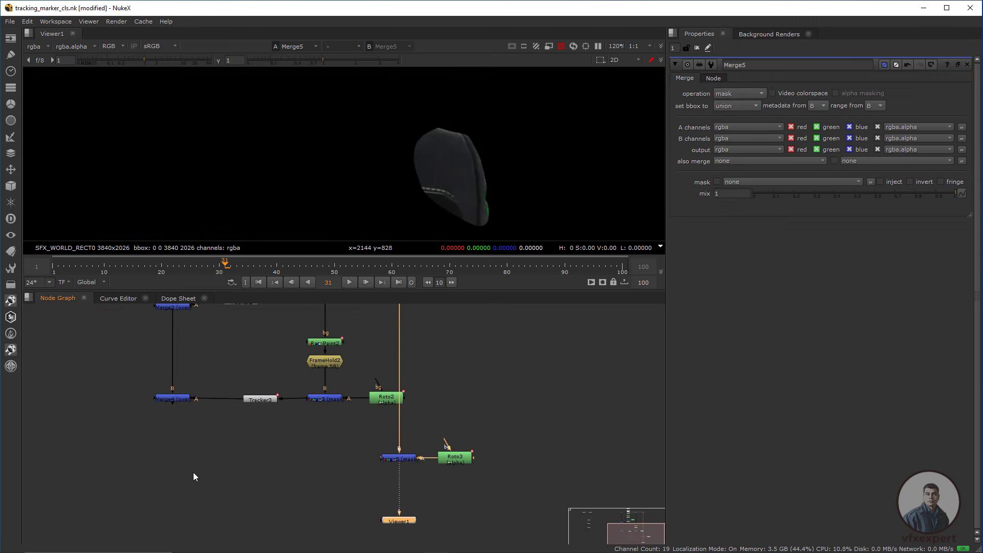
- Add another Merge node below Merge4 and connect its B input to Merge4
left_click(192, 473)
key("m")
left_click_drag(192, 472, 173, 399)
- View Merge4's output and examine the patch over the man's shoulder
left_click(173, 399)
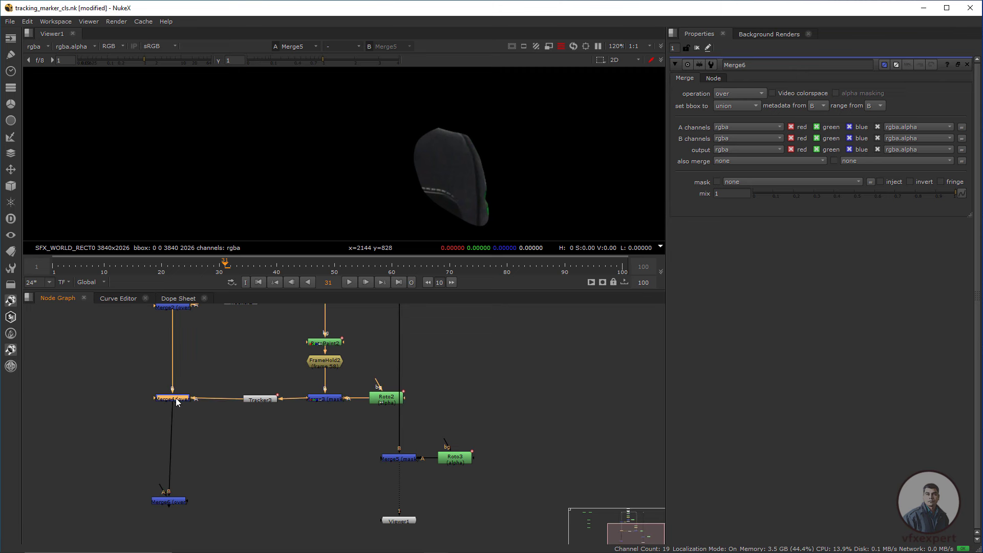
key("1")
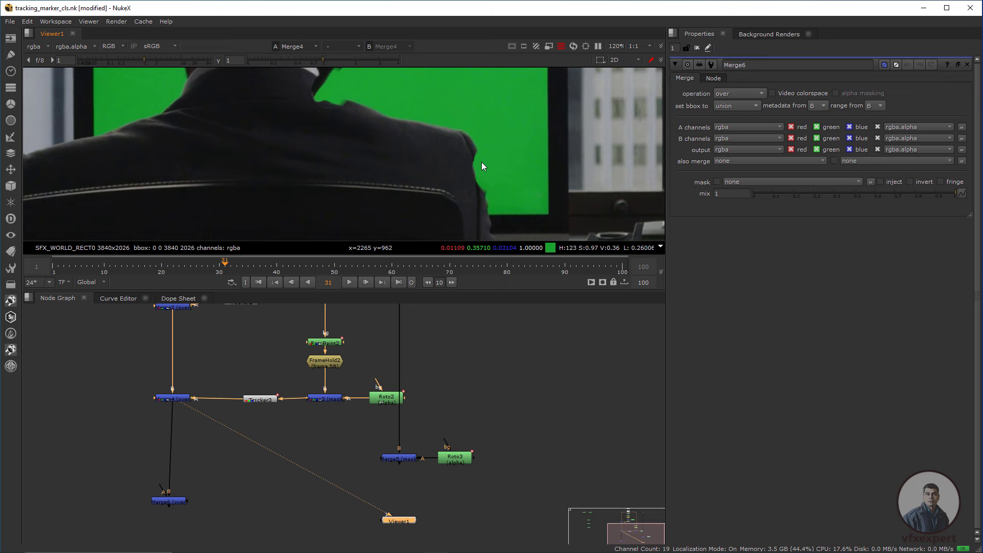
scroll(481, 167, "up", 3)
scroll(472, 183, "down", 5)
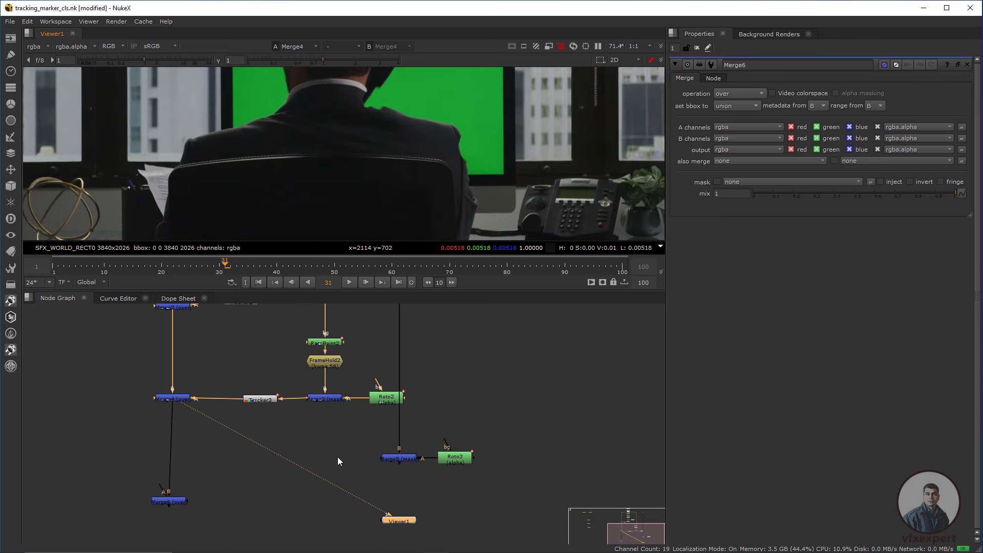
- Line Roto3 up with Merge5 and open Roto3's properties
scroll(337, 457, "up", 3)
left_click(416, 461)
left_click_drag(484, 455, 487, 460)
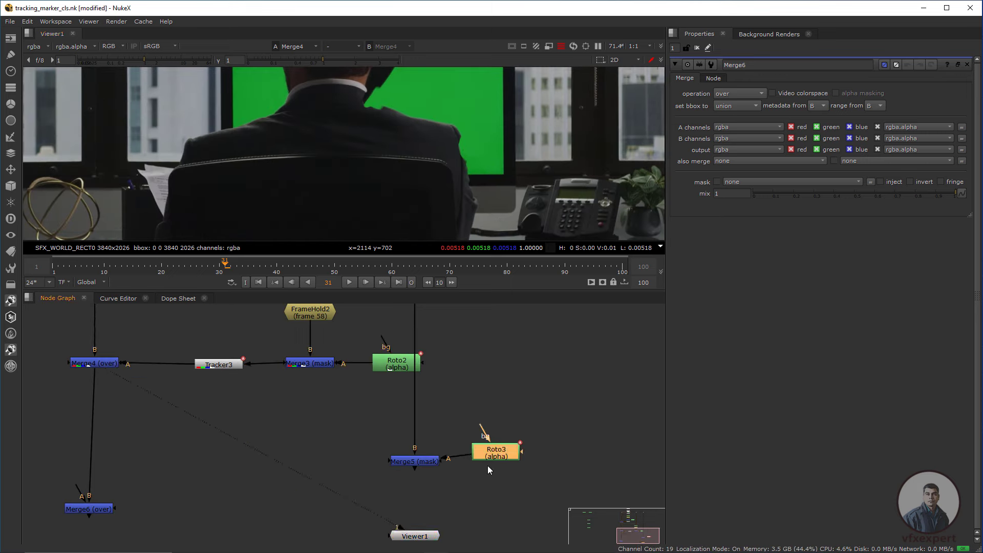
double_click(504, 467)
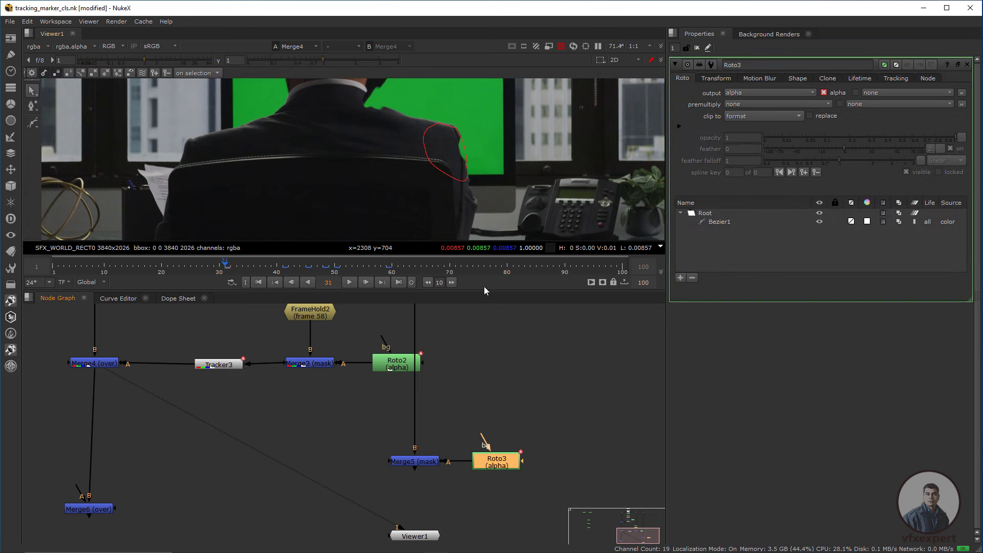
- Connect Merge6's A input to Merge5, and arrange Merge5, Roto3 and Viewer1 beside and below Merge6
scroll(456, 433, "down", 1)
middle_click_drag(455, 433, 466, 416)
left_click_drag(432, 503, 313, 511)
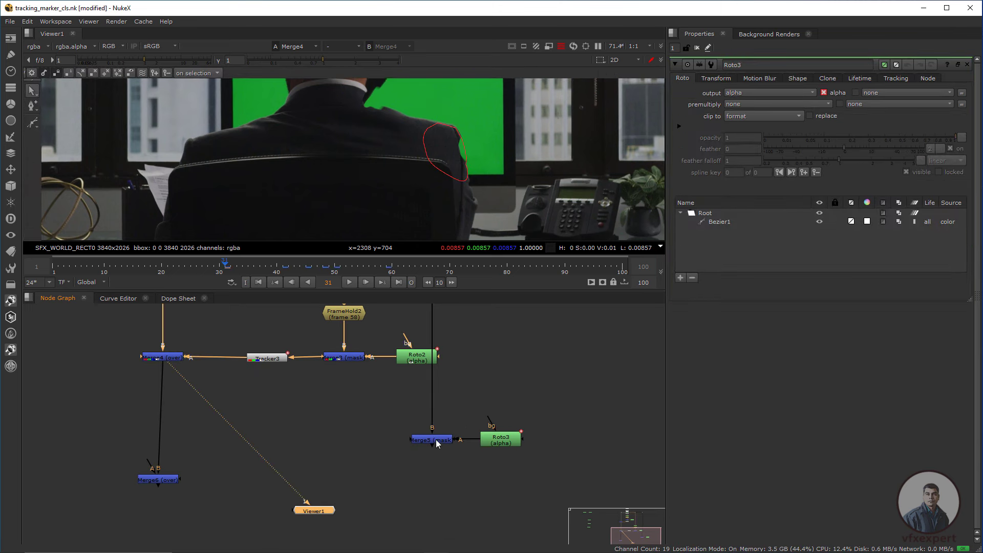
left_click_drag(148, 463, 430, 440)
left_click_drag(543, 411, 403, 471)
left_click_drag(428, 441, 428, 477)
left_click(313, 511)
left_click_drag(314, 511, 153, 516)
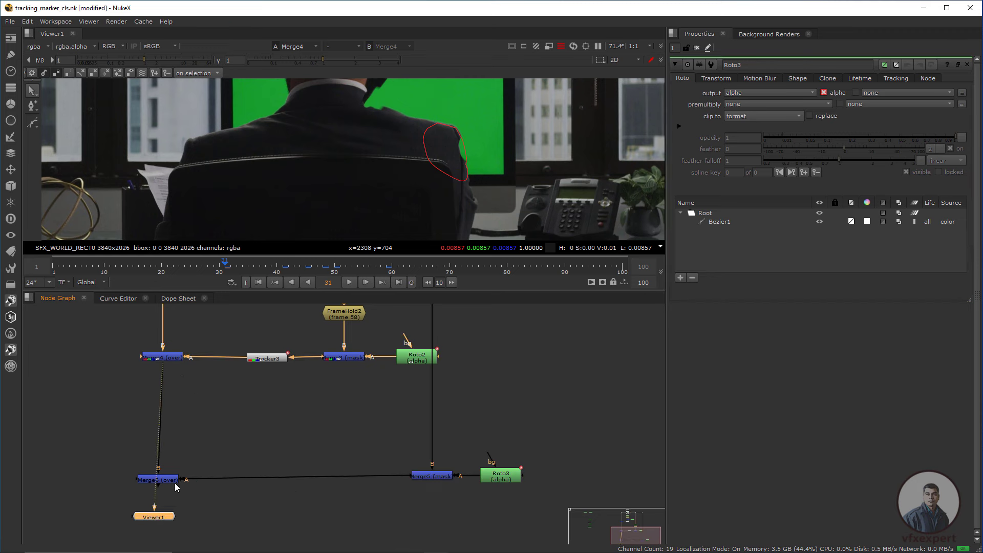
- View Merge6's output and examine the restored shoulder edge at frame 31
left_click(177, 480)
key("1")
scroll(478, 141, "up", 2)
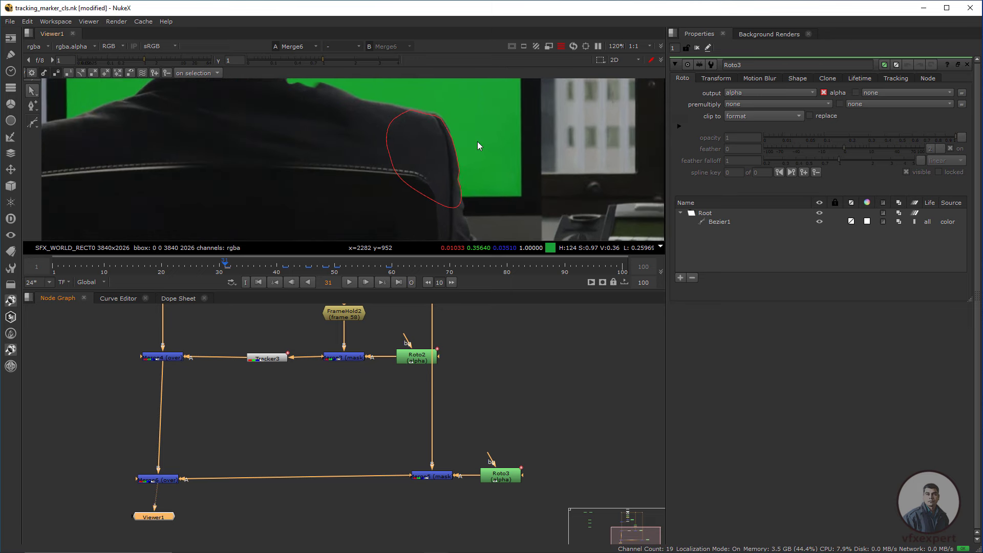
scroll(477, 141, "down", 1)
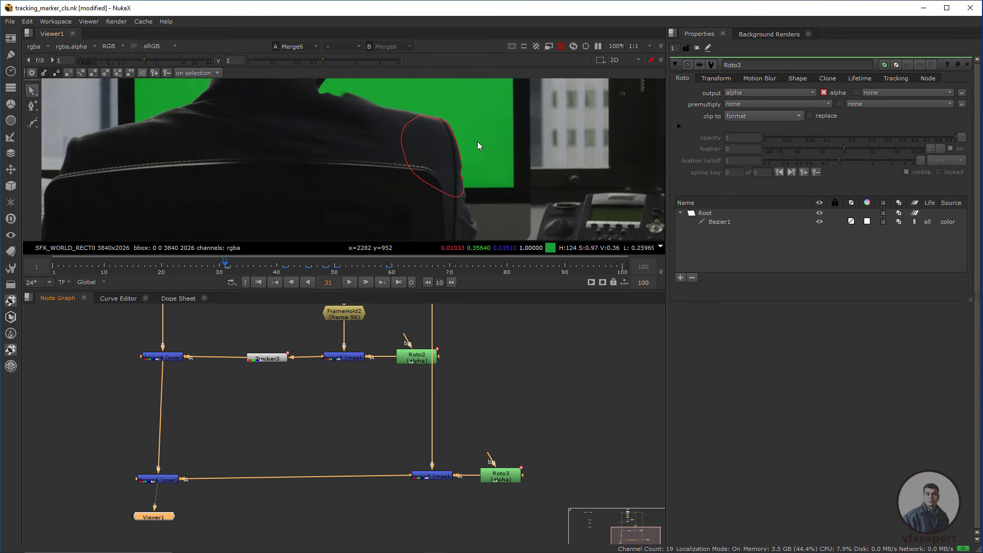
- Close Roto3's properties and review Merge6's composited result over the monitor between frames 31 and 43
left_click(697, 47)
key("f")
scroll(464, 192, "down", 3)
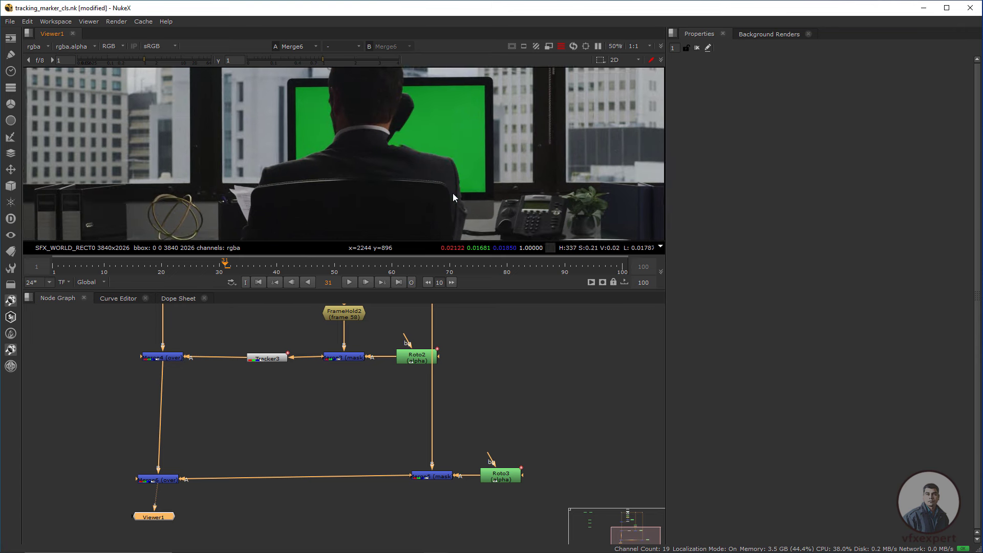
scroll(454, 176, "up", 3)
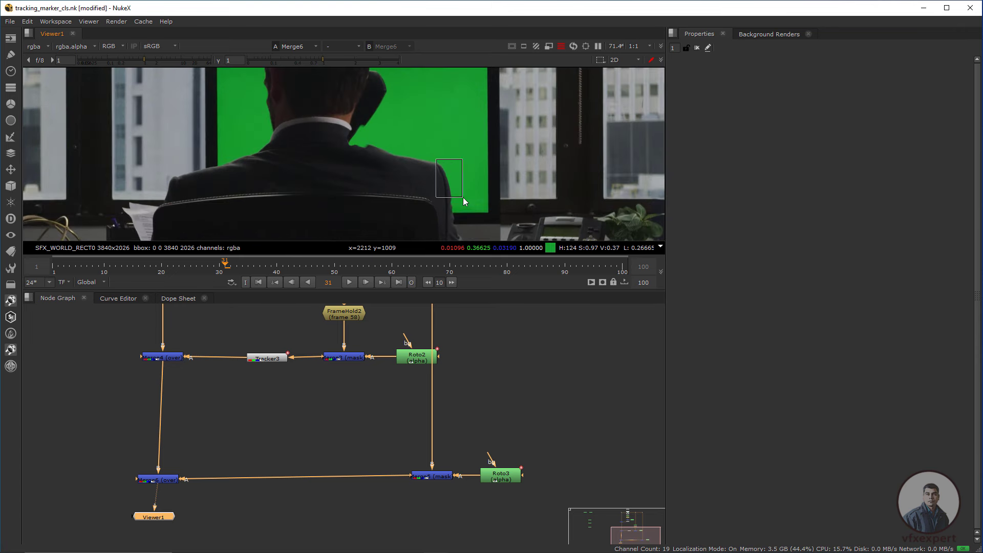
left_click(251, 266)
left_click(268, 268)
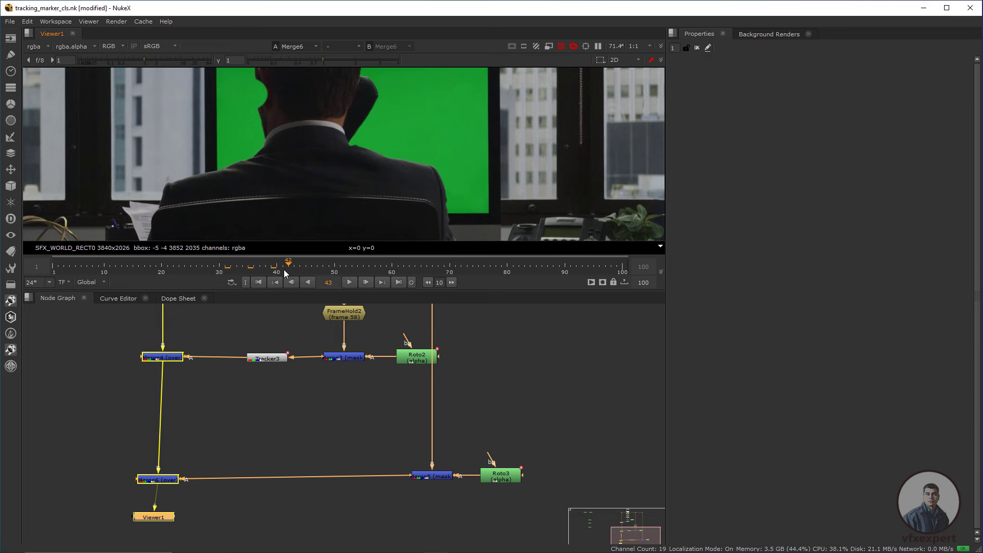
left_click_drag(263, 270, 250, 272)
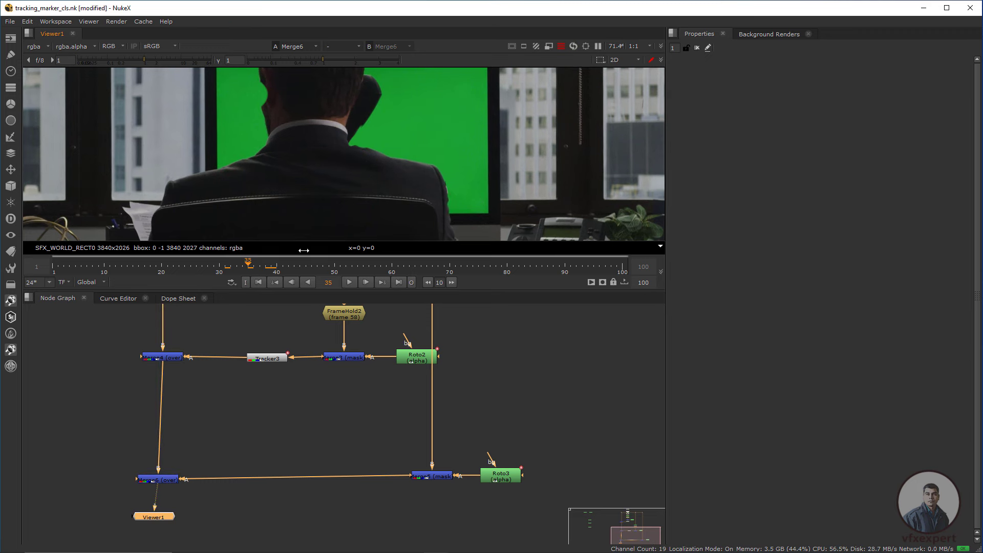
- Examine the restored shoulder edge up close at frames 35 and 47
scroll(472, 219, "up", 5)
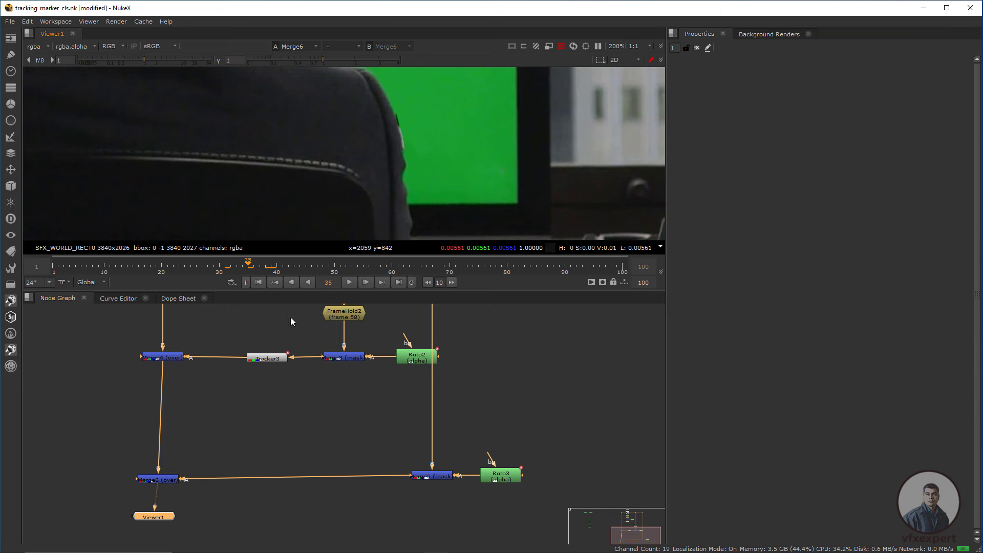
scroll(373, 186, "down", 3)
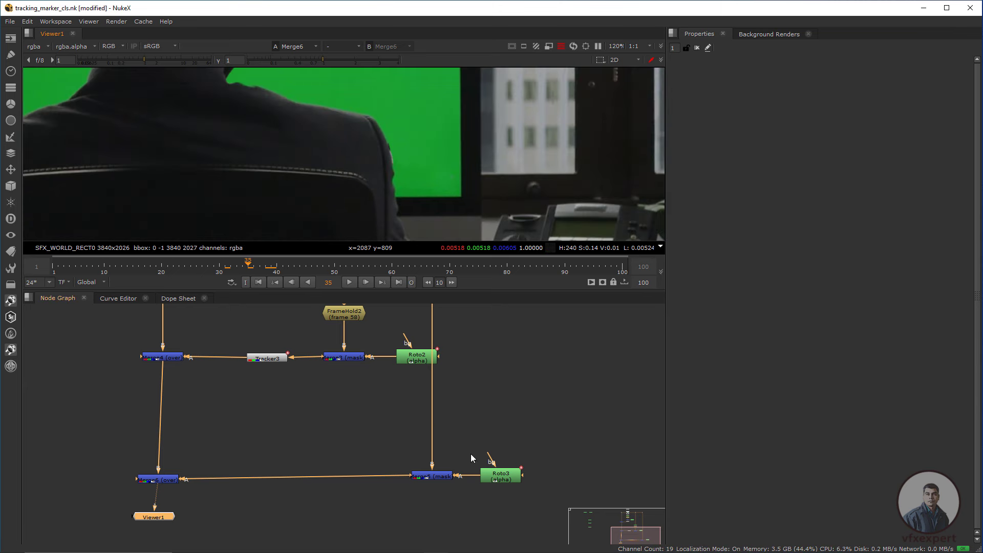
middle_click_drag(413, 184, 453, 168)
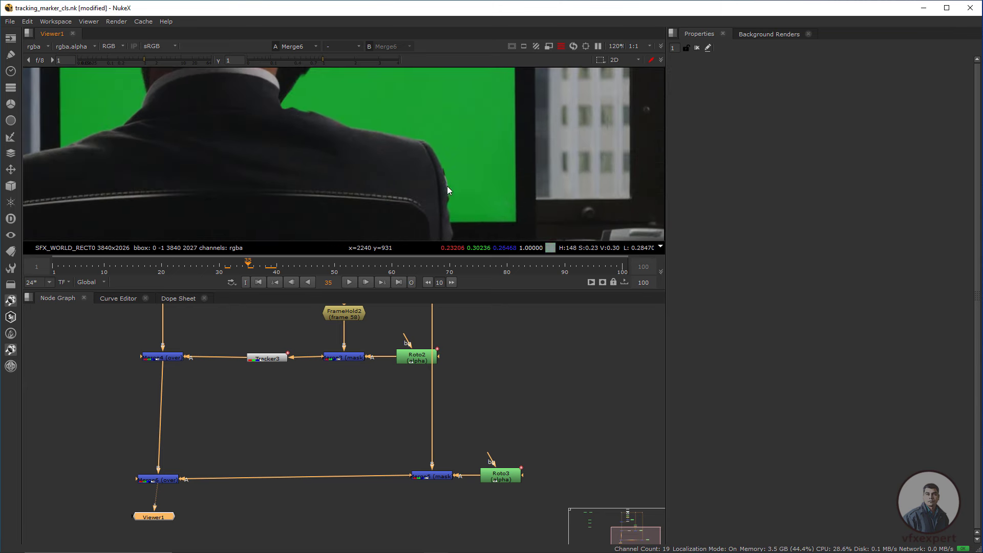
left_click_drag(275, 269, 317, 269)
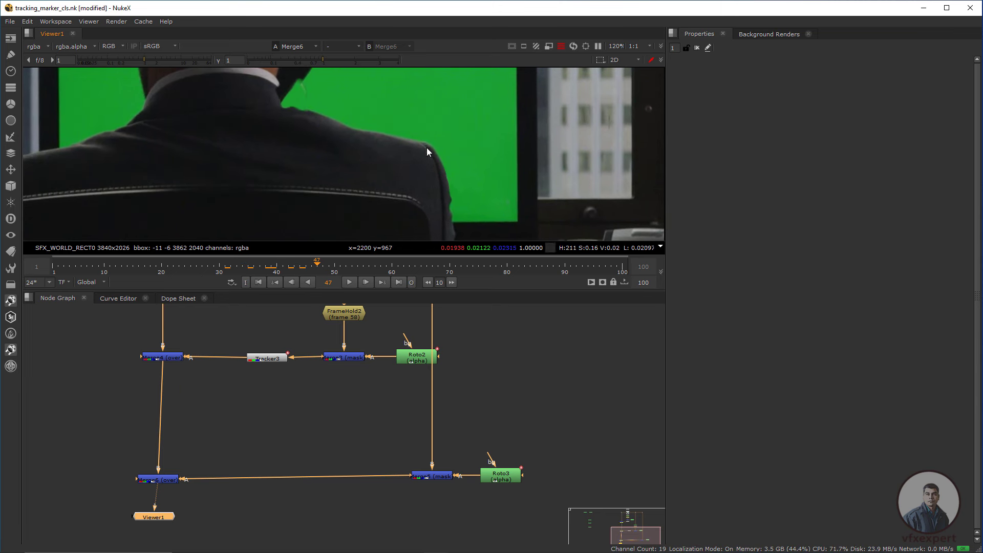
scroll(431, 194, "down", 5)
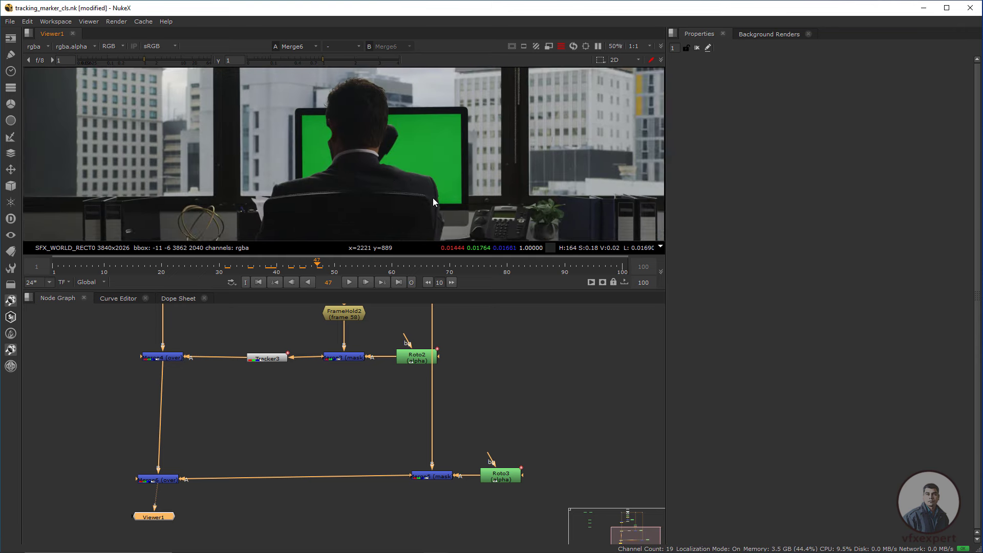
scroll(428, 171, "up", 3)
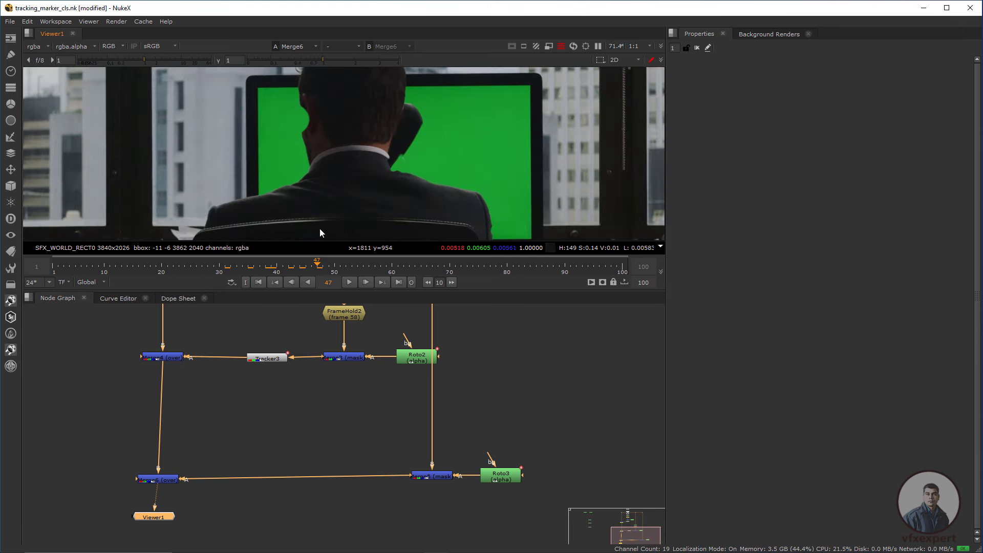
- Align Merge6 under Merge4 and Viewer1 under Merge6, and move Roto3 up above the level of Merge5
left_click(191, 471)
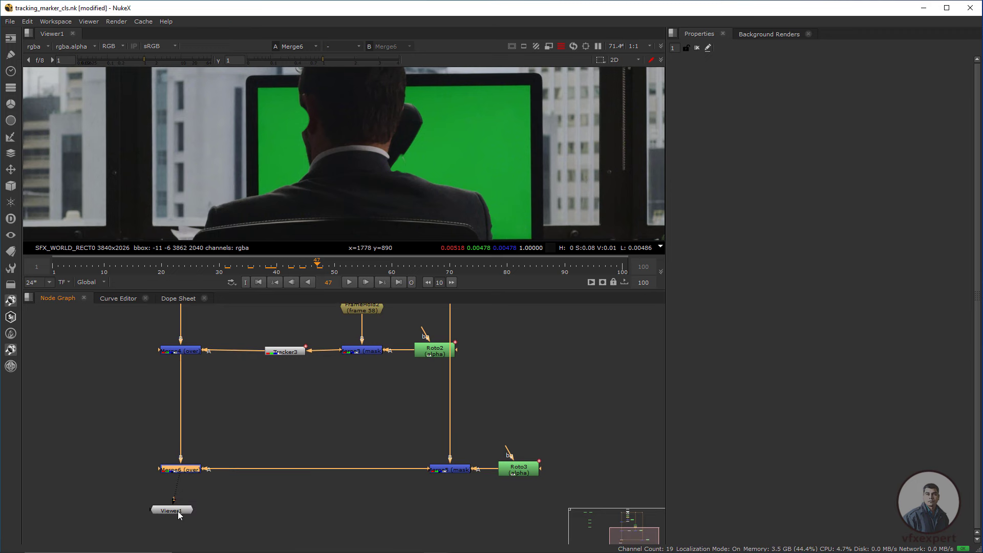
left_click_drag(177, 511, 183, 510)
left_click_drag(499, 168, 463, 195)
scroll(486, 442, "down", 1)
scroll(511, 456, "up", 2)
middle_click_drag(520, 470, 479, 458)
left_click_drag(480, 459, 487, 412)
scroll(482, 197, "up", 3)
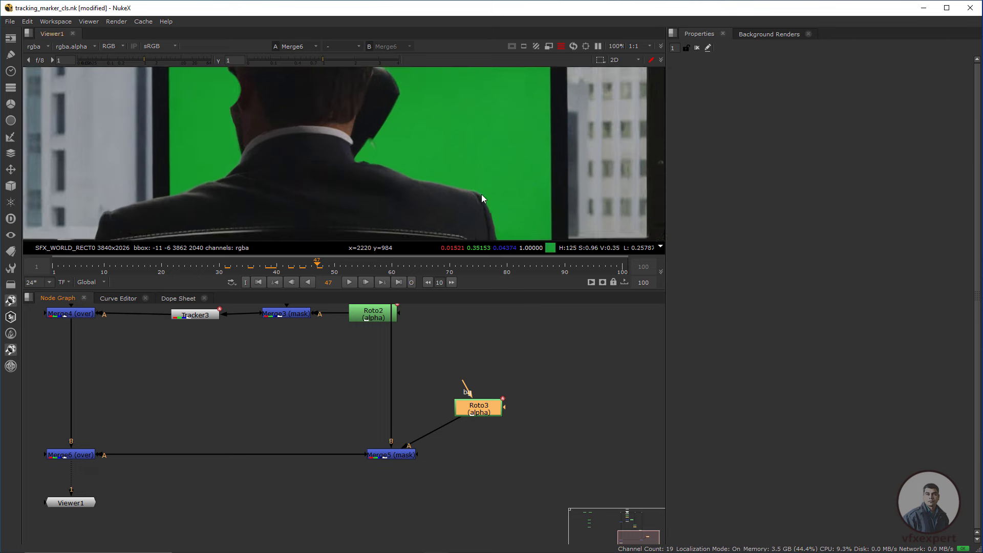
middle_click_drag(481, 198, 472, 155)
left_click_drag(488, 410, 487, 401)
- Try a Blur node with size 0.005 between Roto3 and Merge5
key("b")
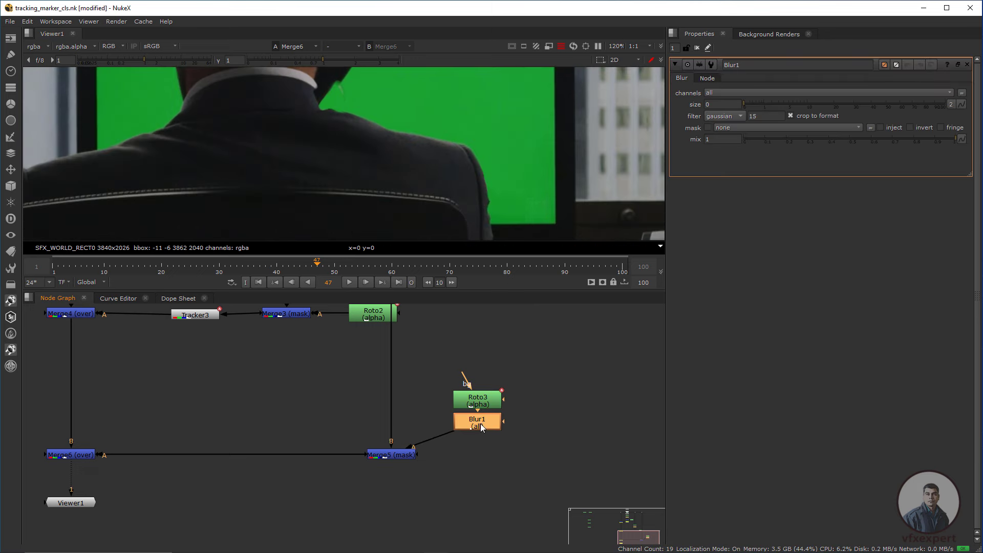
left_click(745, 104)
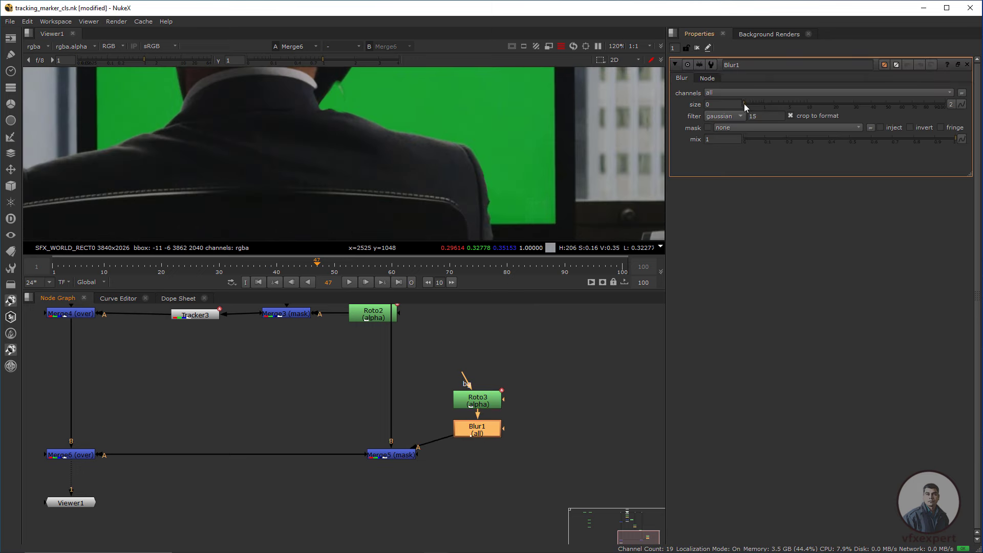
- Try feathering Roto3's Bezier at frame 47 by pulling feather points outward along the man's shoulder edge
double_click(478, 402)
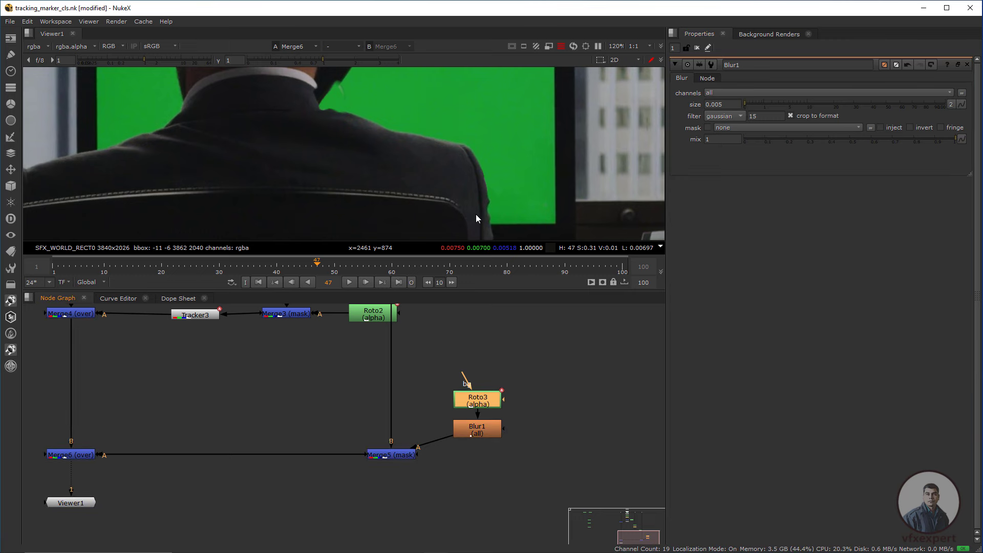
scroll(475, 214, "up", 5)
scroll(456, 205, "up", 1)
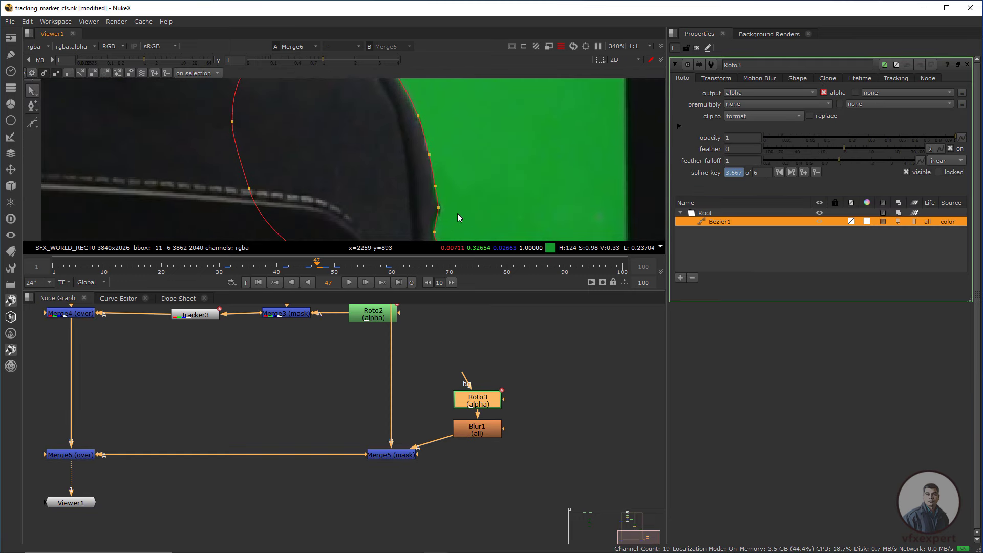
left_click(444, 211)
left_click(433, 154)
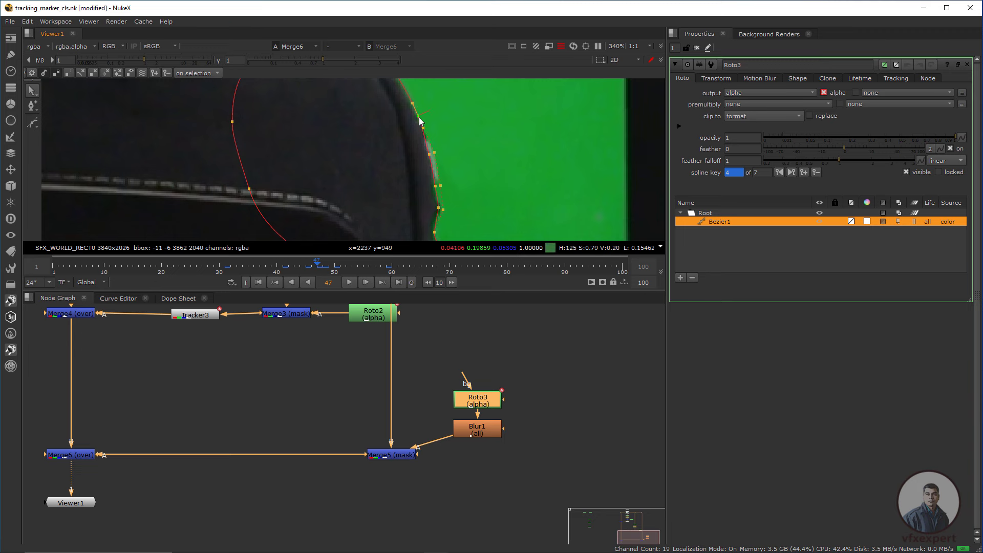
left_click_drag(419, 117, 422, 114)
middle_click_drag(432, 136, 450, 175)
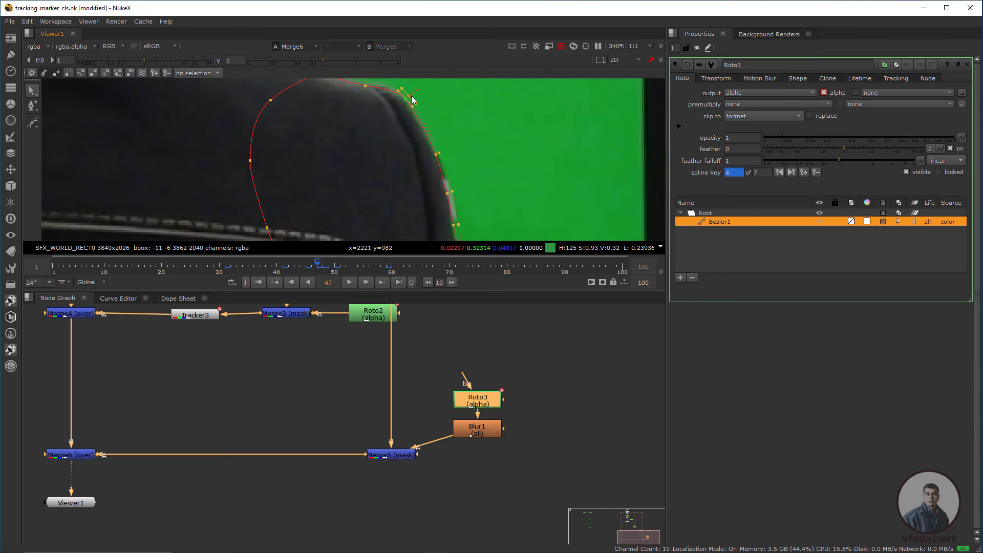
middle_click_drag(430, 138, 456, 167)
left_click(392, 114)
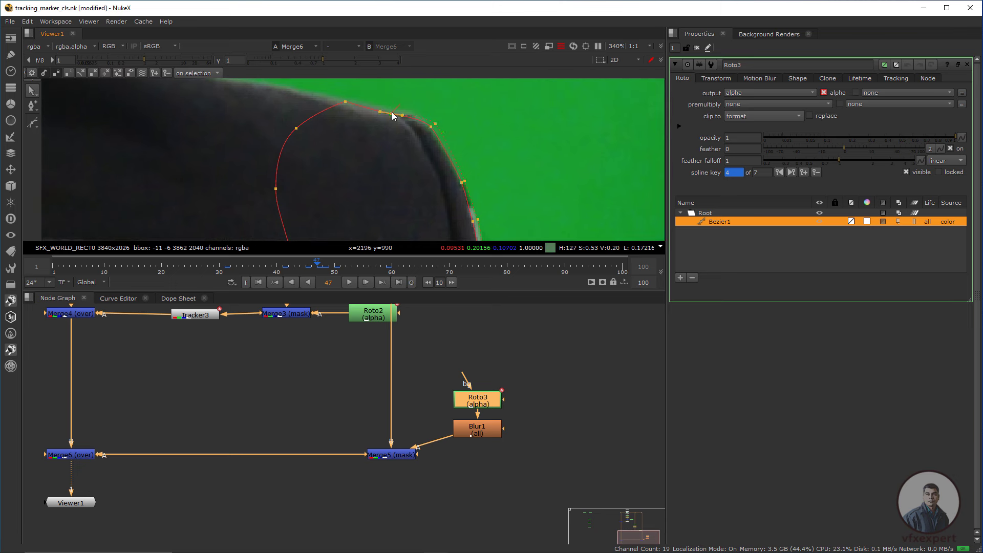
- Examine the feathered shoulder edge of the Roto3 shape up close at frame 47
scroll(468, 216, "down", 2)
scroll(469, 215, "up", 3)
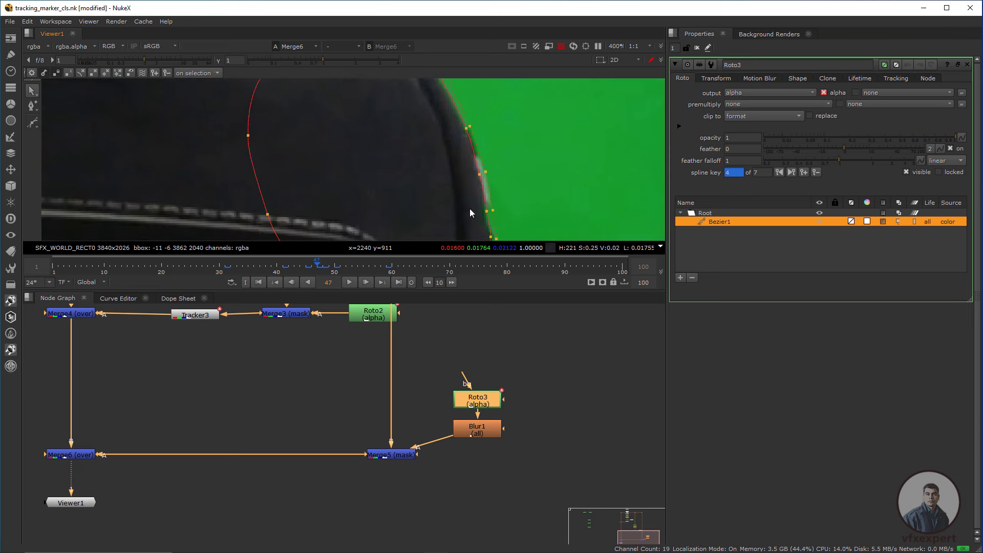
scroll(483, 204, "down", 4)
scroll(472, 181, "up", 5)
scroll(472, 181, "down", 4)
scroll(472, 182, "up", 2)
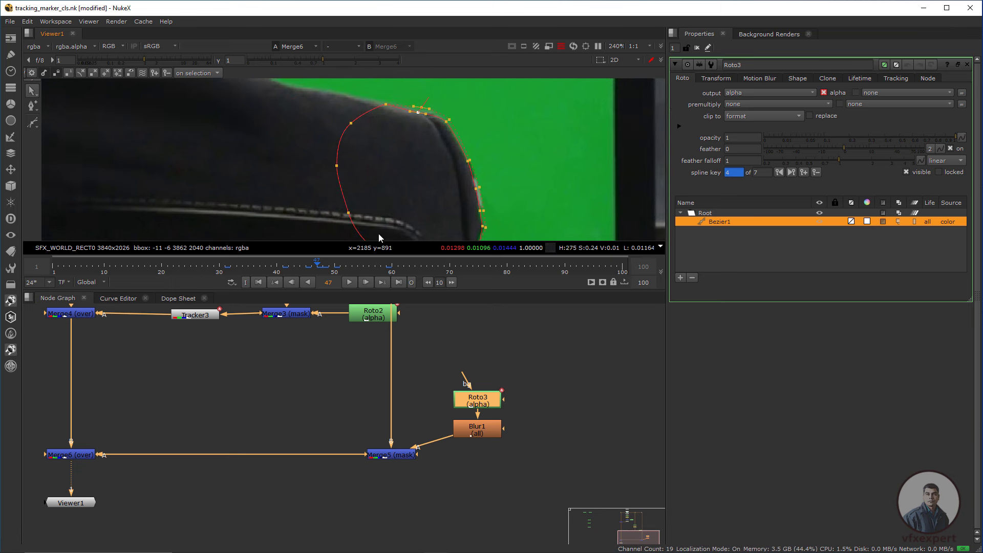
scroll(458, 148, "up", 2)
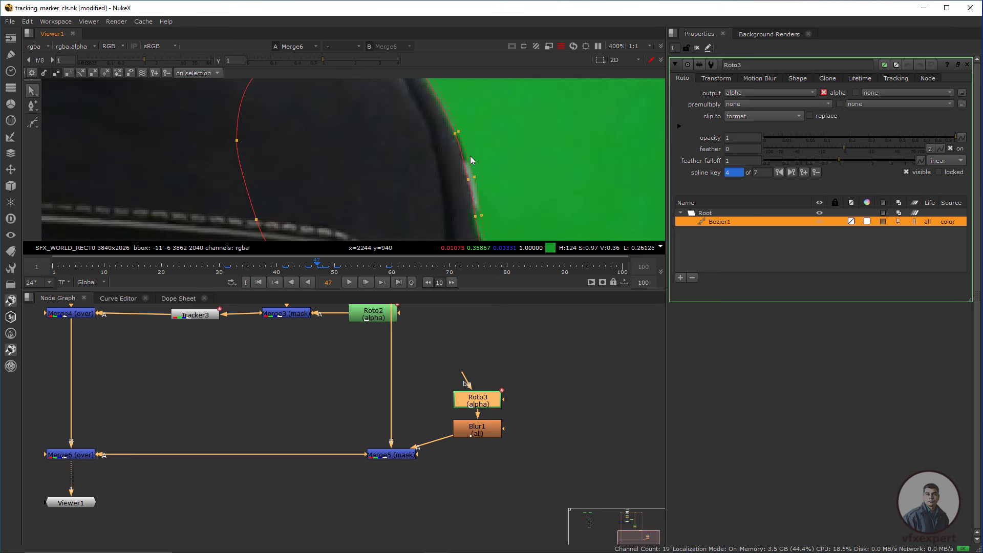
mouse_move(319, 267)
left_mouse_down()
mouse_move(337, 269)
mouse_move(316, 268)
left_mouse_up()
scroll(475, 192, "down", 3)
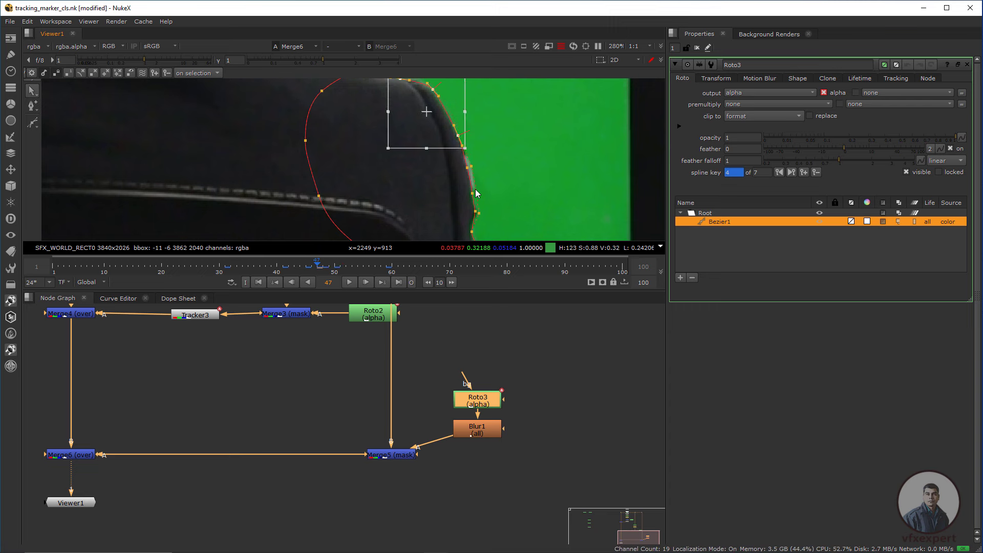
- Undo the feather edits on Roto3's Bezier and the insertion of the Blur node
left_click(475, 193, "shift")
key("ctrl+z")
key("ctrl+z")
key("ctrl+z")
key("ctrl+z")
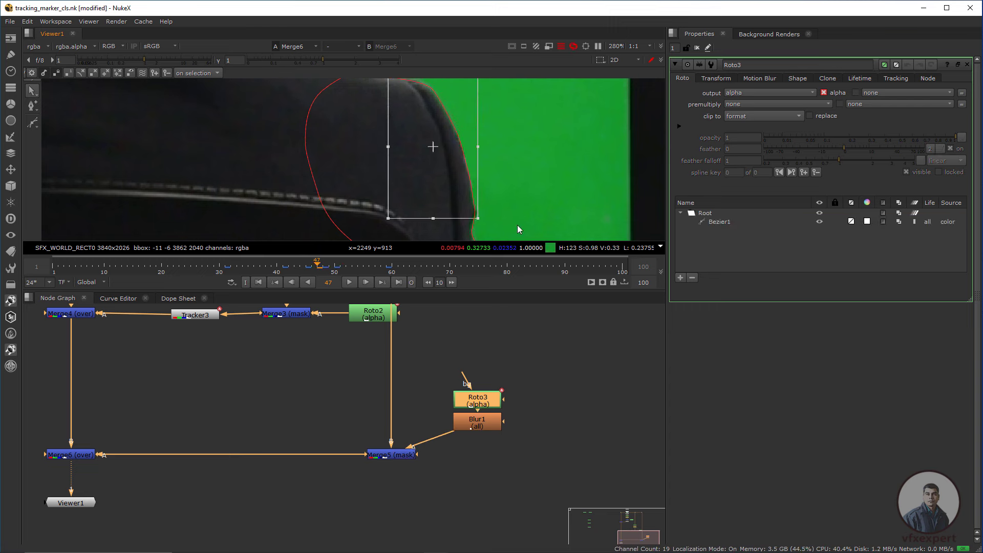
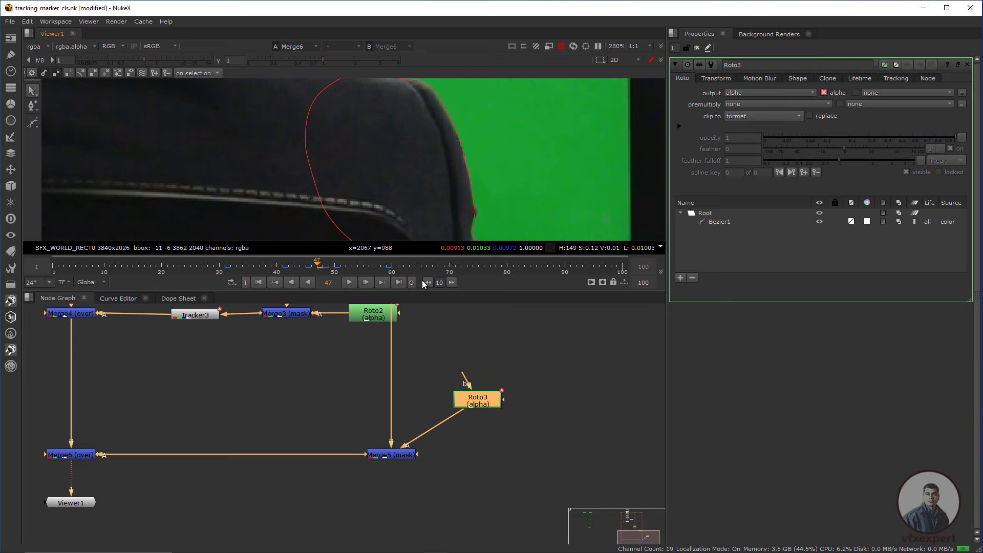
- Turn on ripple edit for all keyframes and pull Bezier1's feather points outward along the shoulder edge at frame 47
key("v")
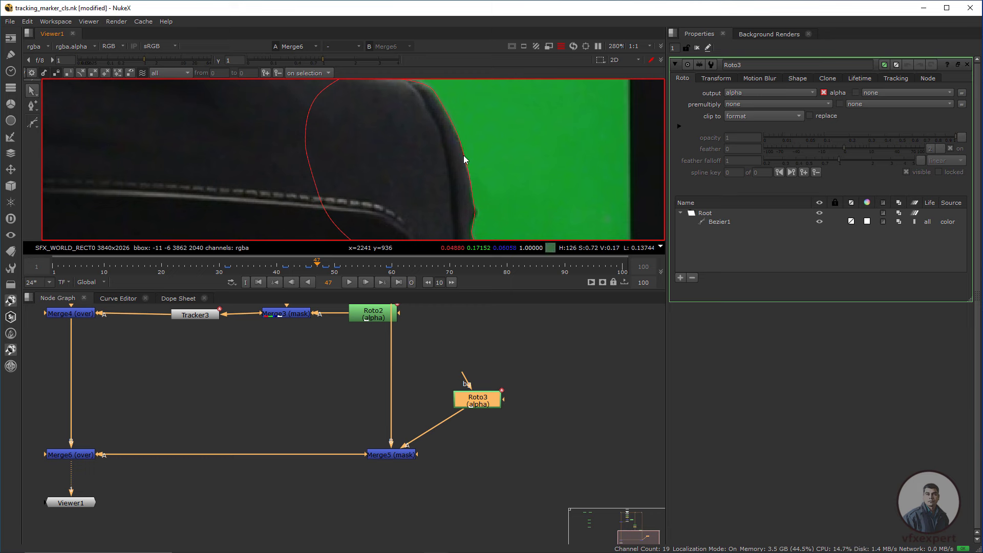
left_click(468, 178)
middle_click_drag(469, 178, 446, 171)
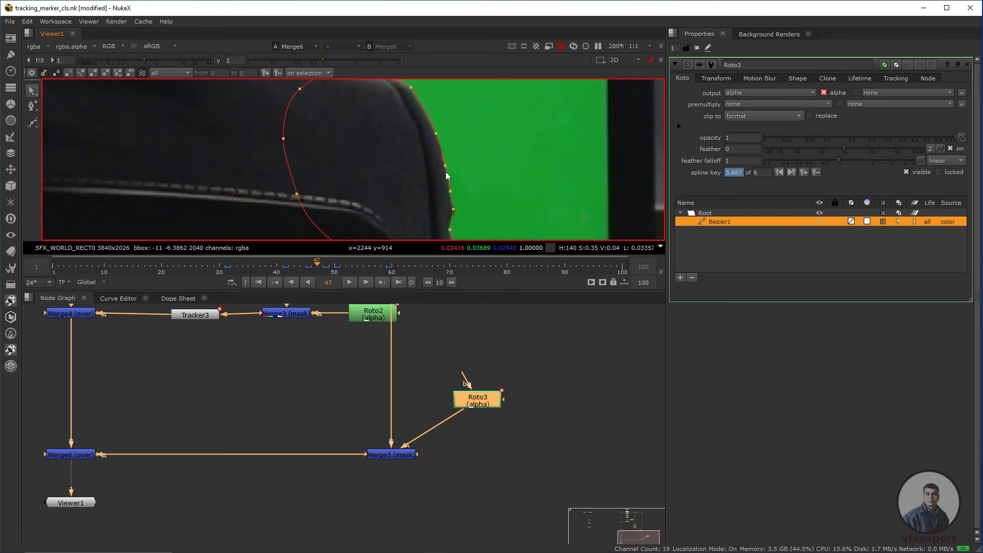
left_click(455, 210)
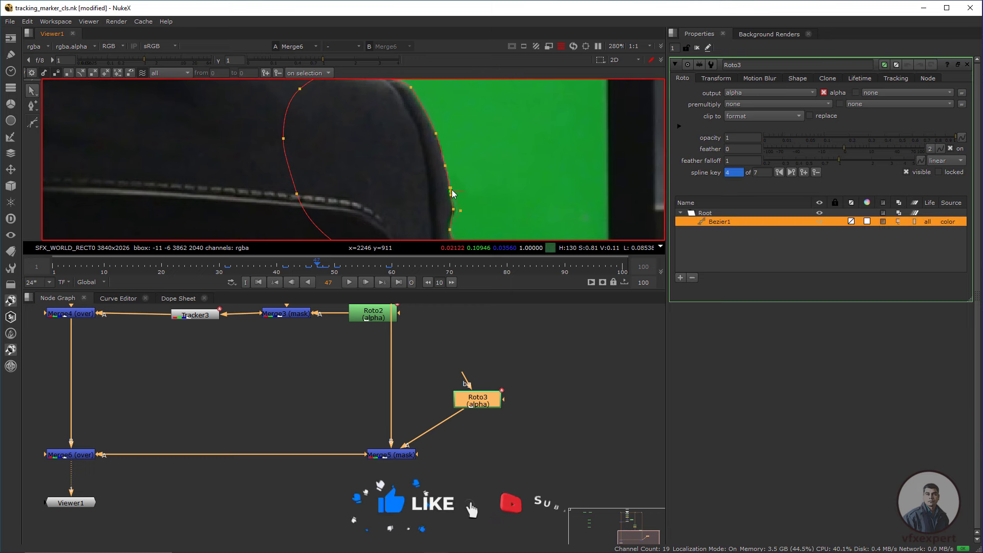
left_click_drag(450, 191, 436, 133, "ctrl")
left_click_drag(412, 87, 414, 84, "ctrl")
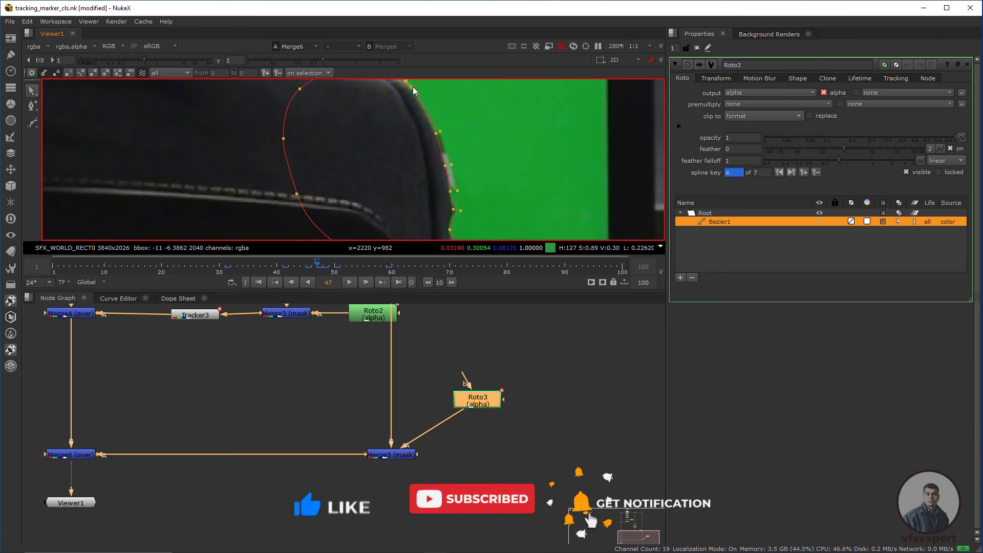
- Inspect the Bezier's points and feather handles, clear the selection, and close Roto3's properties to examine the shoulder edge
scroll(431, 125, "down", 2)
middle_click_drag(431, 125, 454, 156)
left_click(337, 95)
left_click_drag(337, 98, 492, 232)
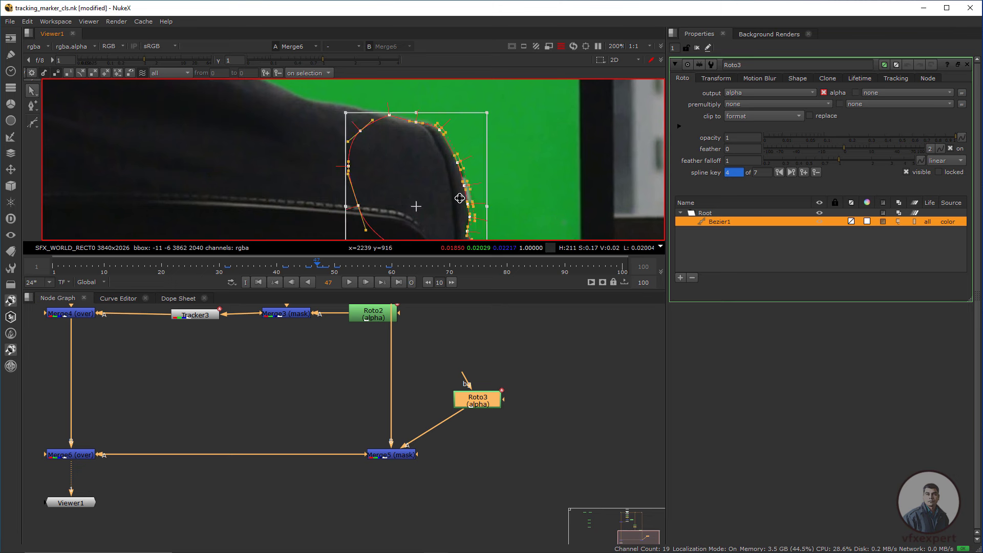
scroll(402, 213, "up", 2)
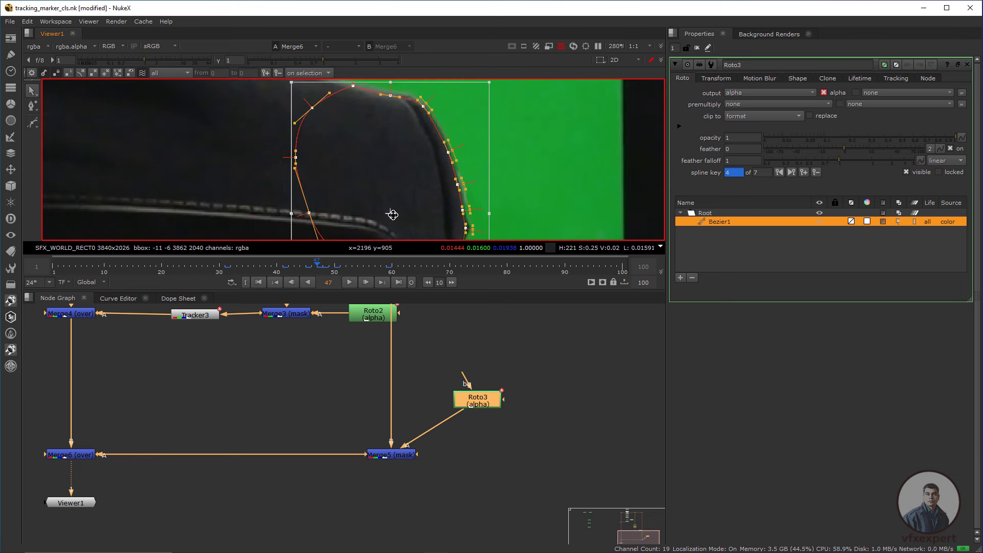
left_click(638, 96)
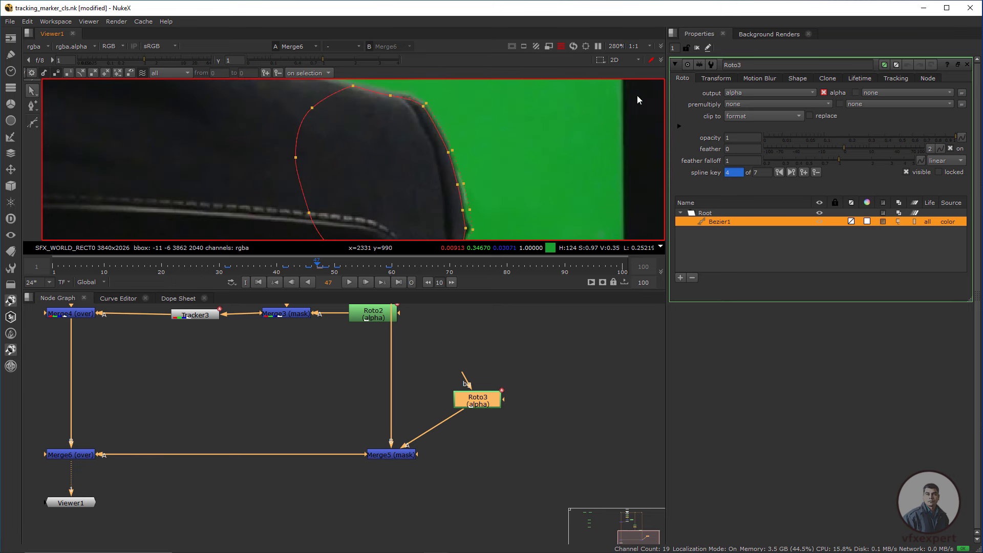
left_click(698, 47)
scroll(453, 137, "down", 1)
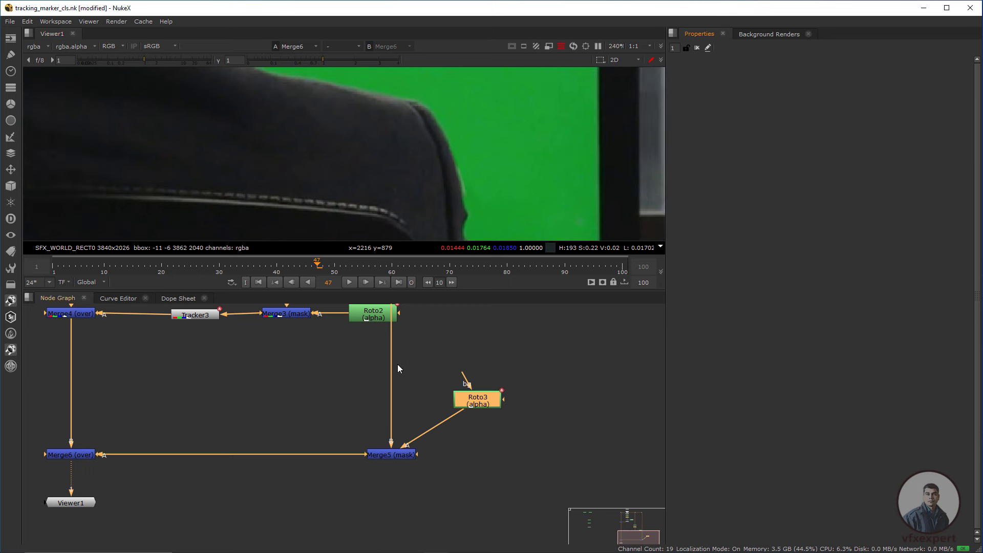
- Reopen Roto3's properties, go to frame 42, and turn off ripple edit
double_click(478, 402)
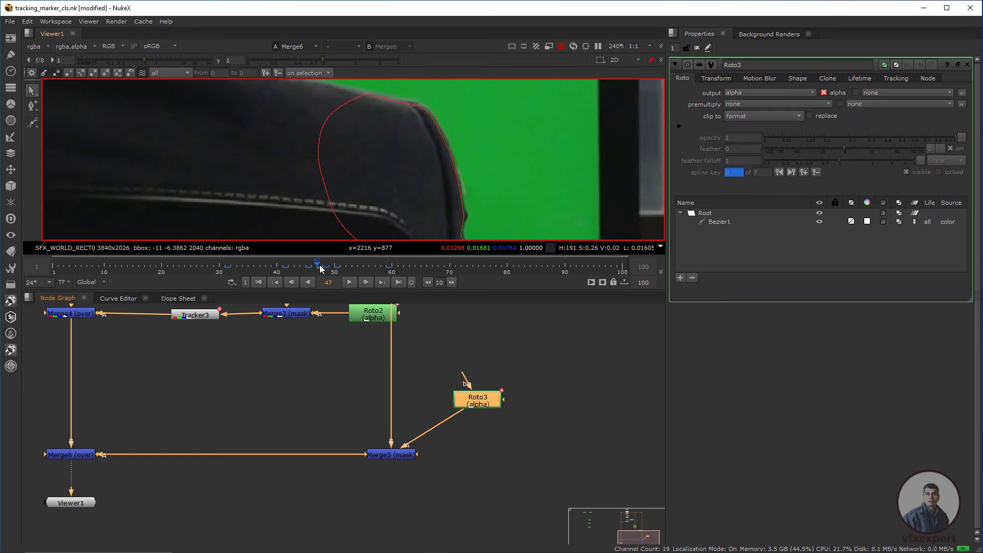
left_click_drag(309, 270, 290, 269)
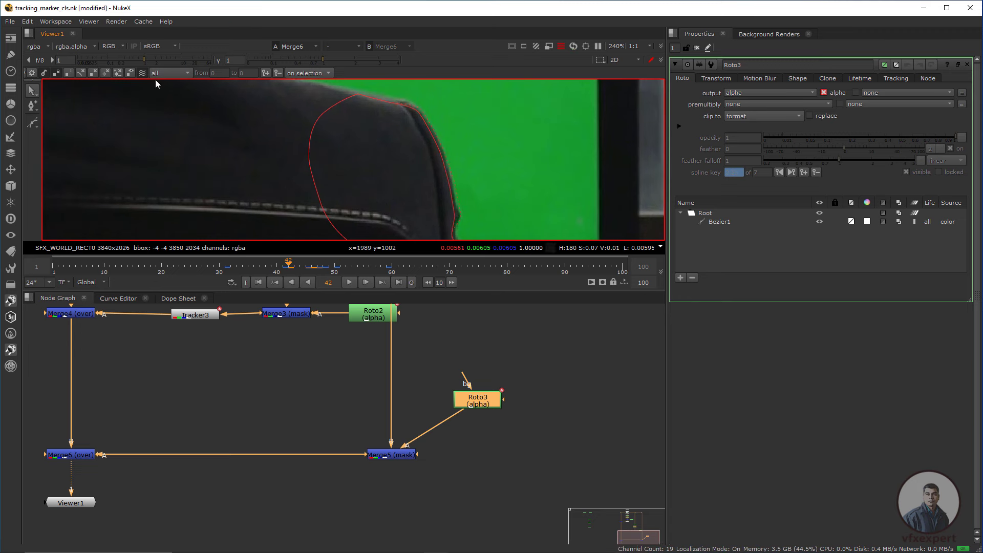
left_click(143, 72)
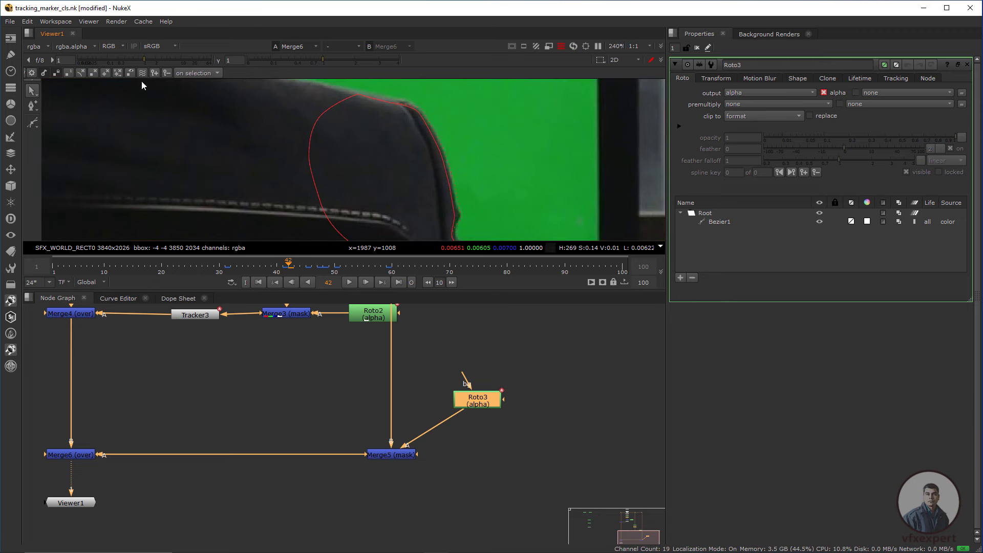
scroll(406, 198, "down", 5)
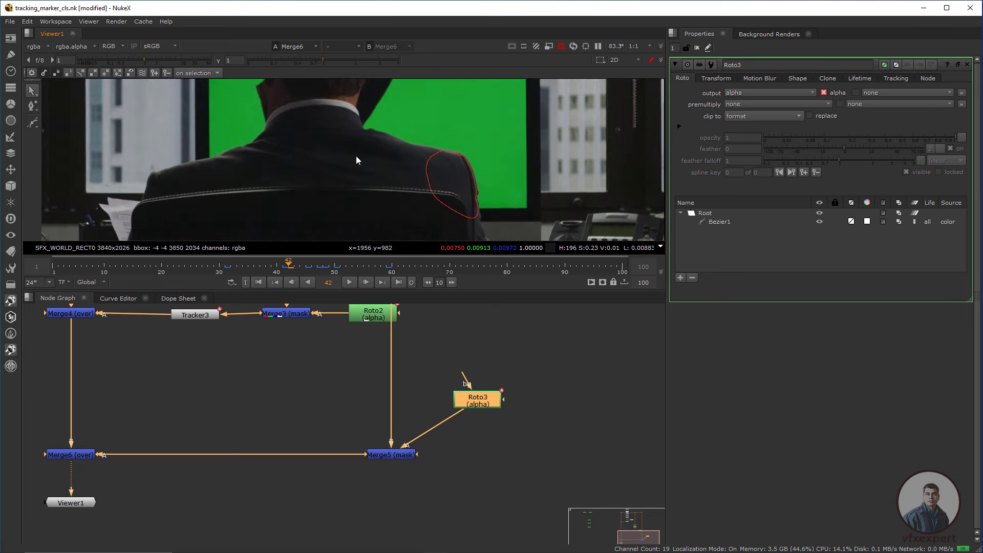
scroll(361, 164, "down", 3)
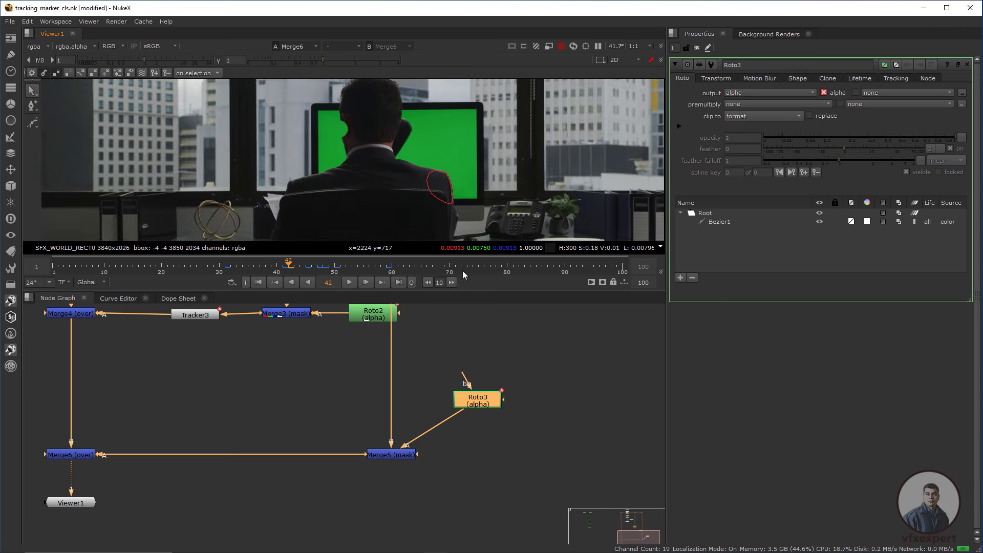
- Line Roto3 up beside Merge5 and delete it from the node graph
middle_click_drag(511, 401, 520, 384)
left_click_drag(487, 382, 493, 431)
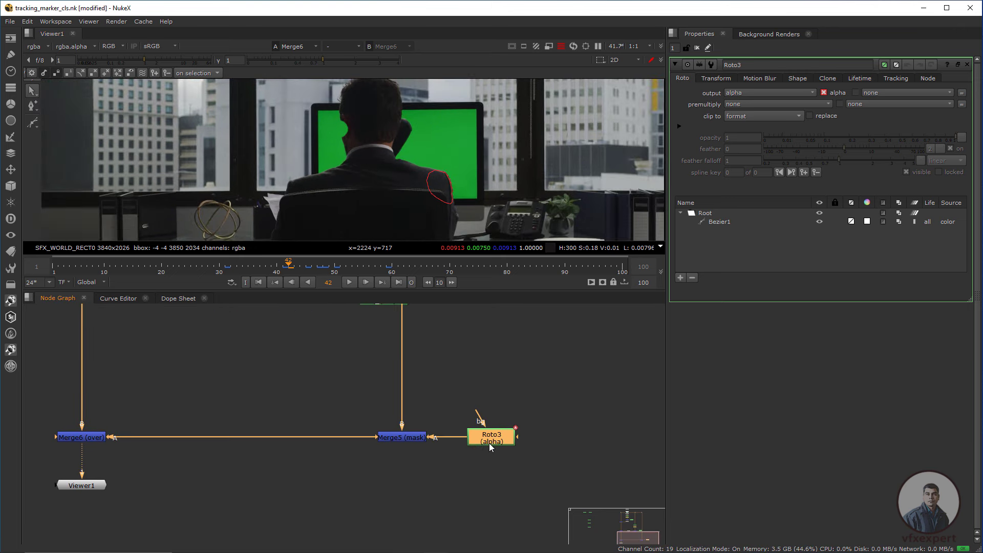
key("Delete")
scroll(416, 409, "down", 6)
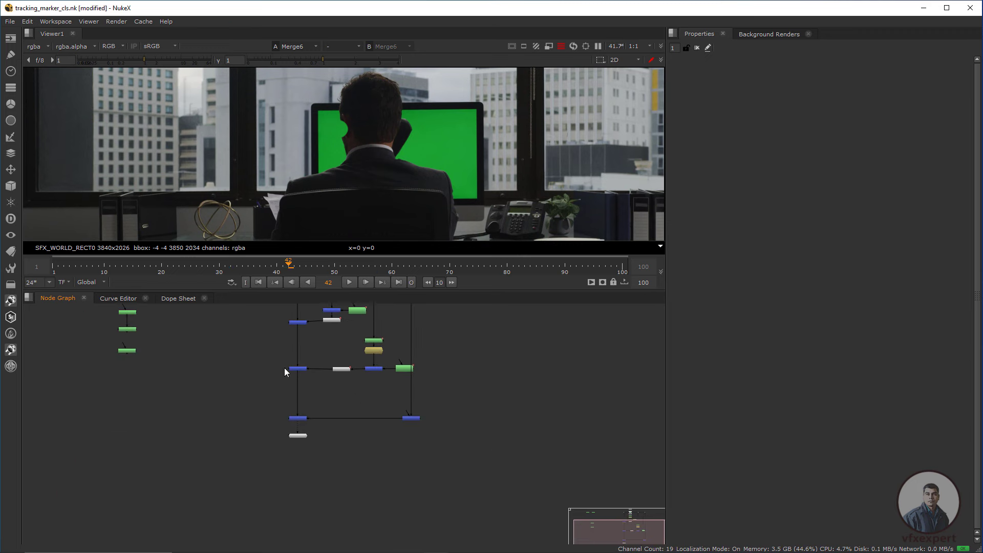
- Move the three prepared roto nodes roto_sho, head_phone and face together beside Merge5
middle_click_drag(285, 368, 324, 391)
scroll(128, 351, "up", 3)
middle_click_drag(143, 391, 98, 411)
left_click_drag(192, 331, 128, 425)
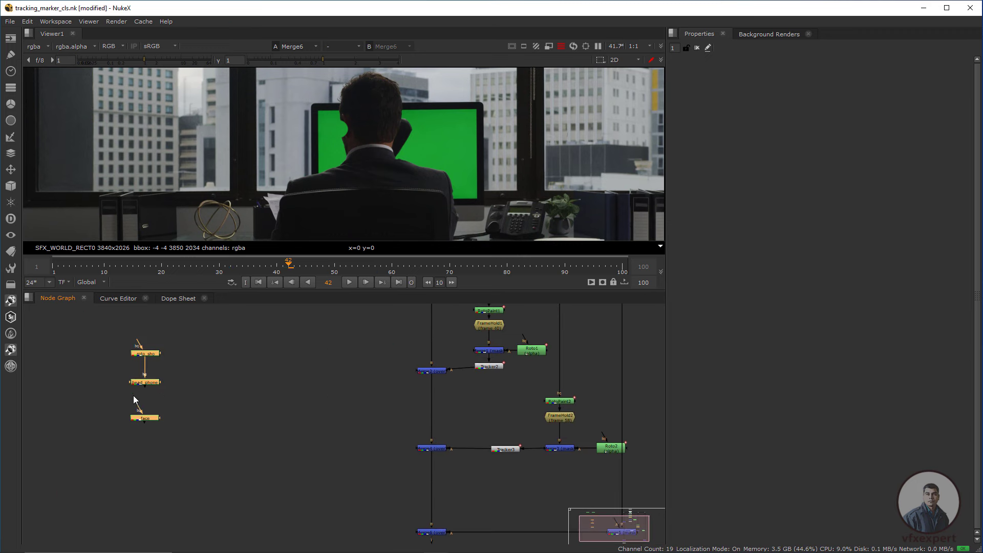
left_click_drag(170, 393, 176, 367)
left_click_drag(186, 330, 96, 446)
left_click_drag(150, 387, 339, 465)
middle_click_drag(339, 466, 136, 402)
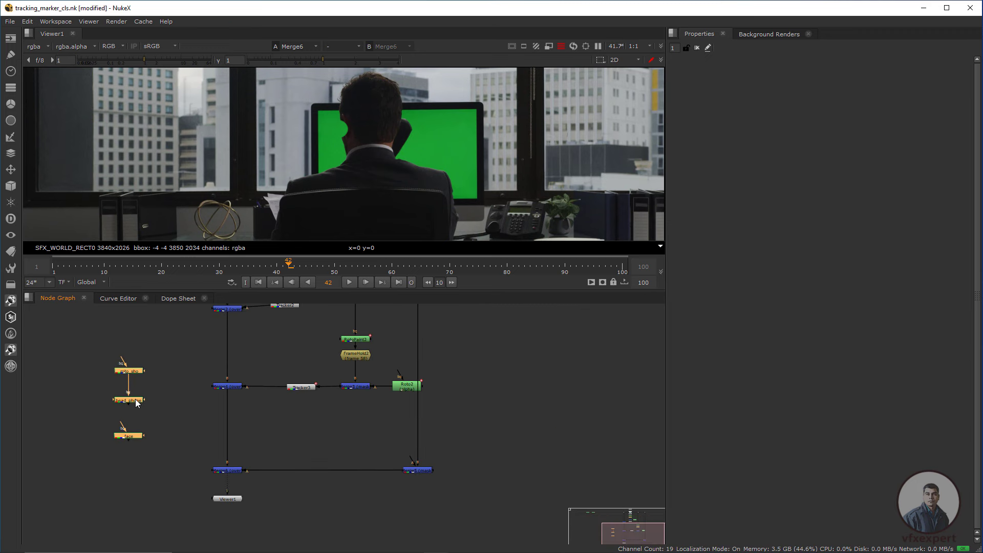
left_click_drag(136, 402, 453, 444)
scroll(454, 445, "up", 3)
middle_click_drag(448, 445, 407, 434)
left_click(410, 435)
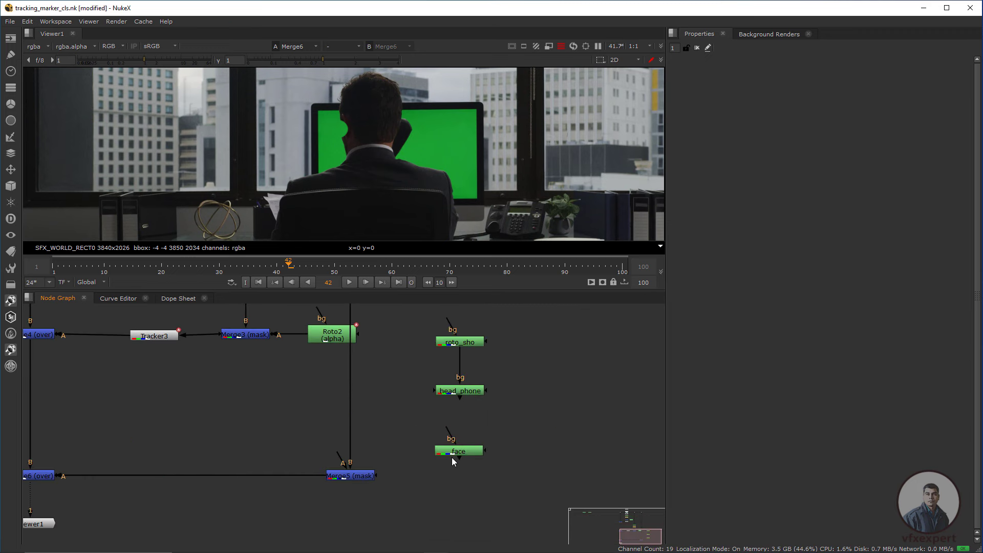
- Connect the head_phone roto to Merge5's A input and set the face node apart from the chain
left_click(461, 435)
left_click_drag(456, 475, 505, 480)
left_click(343, 462)
left_click_drag(454, 423, 465, 405)
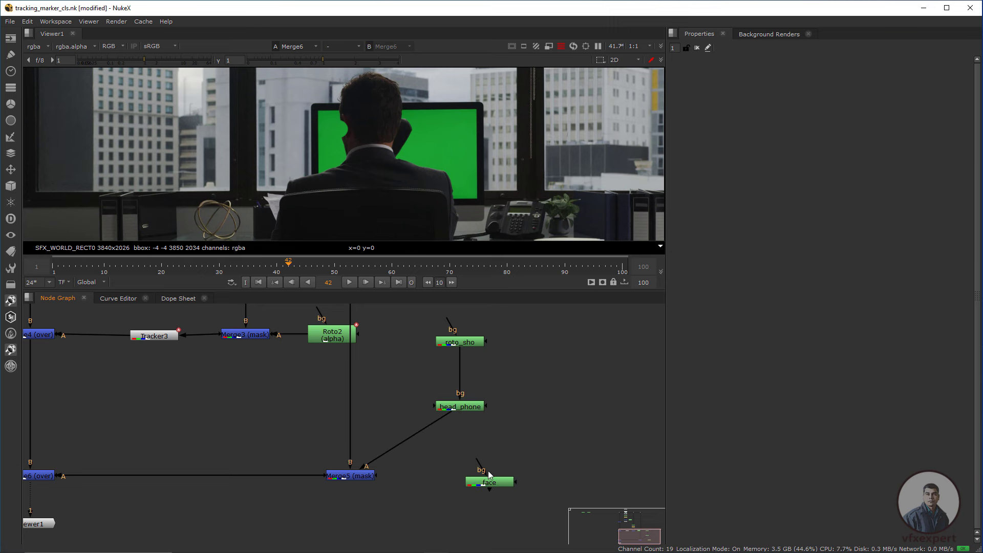
left_click_drag(488, 479, 515, 486)
- Insert a Blur node between head_phone and Merge5, aligned with Merge5, and set its size to 1
left_click(433, 442)
key("b")
left_click_drag(433, 442, 464, 472)
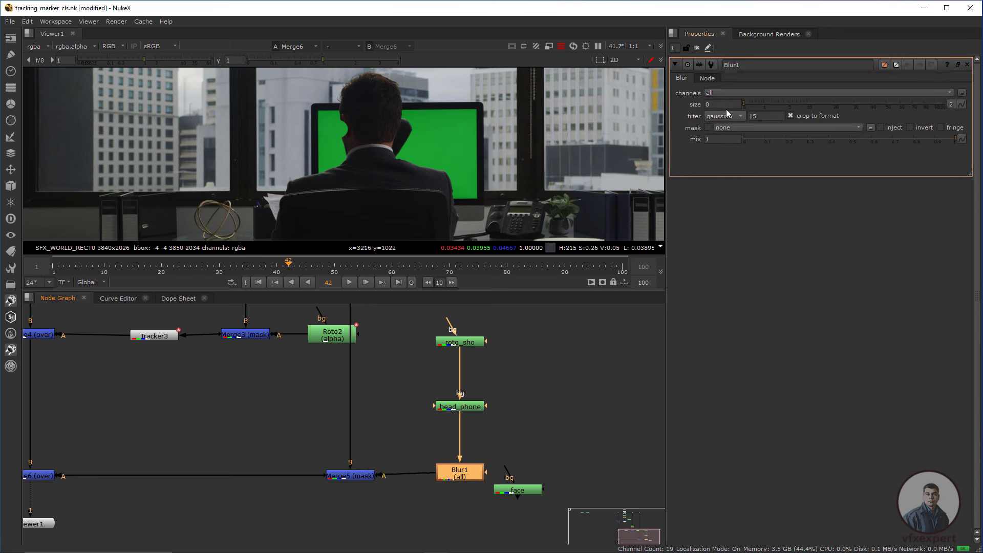
type("1")
key("Return")
- Inspect the roto shapes of the face, roto_sho and head_phone nodes over the footage at frame 42
left_click_drag(533, 490, 248, 516)
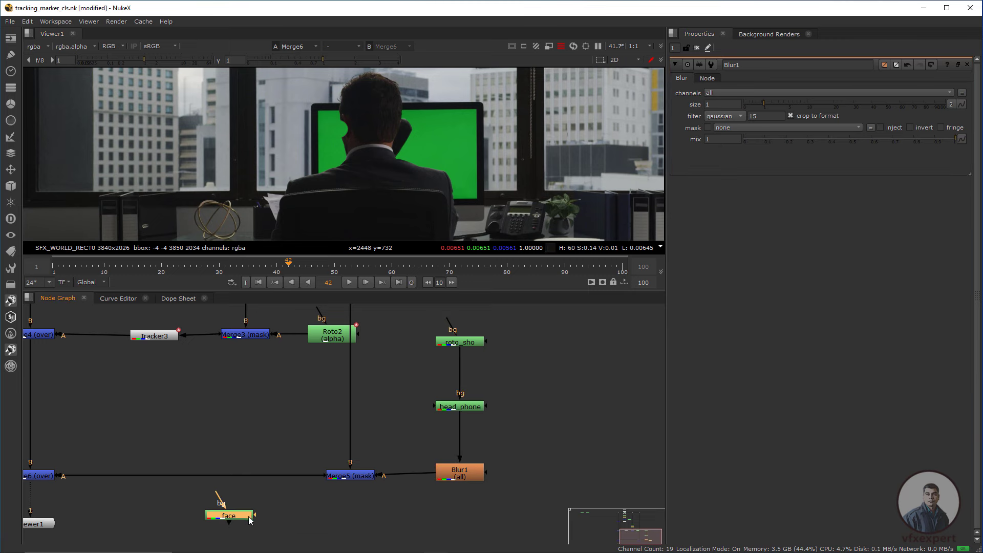
double_click(256, 522)
scroll(332, 158, "up", 2)
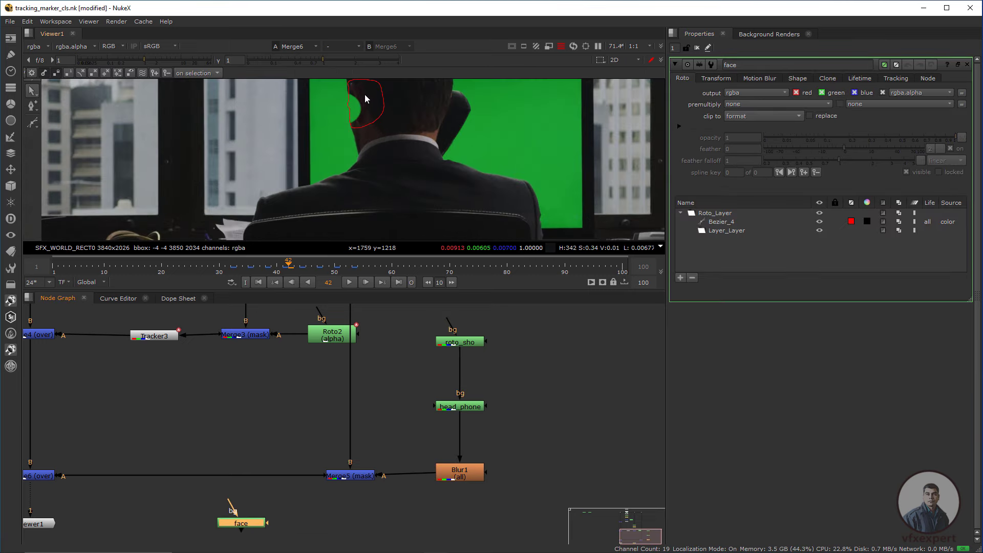
key("f")
double_click(468, 344)
scroll(353, 134, "up", 6)
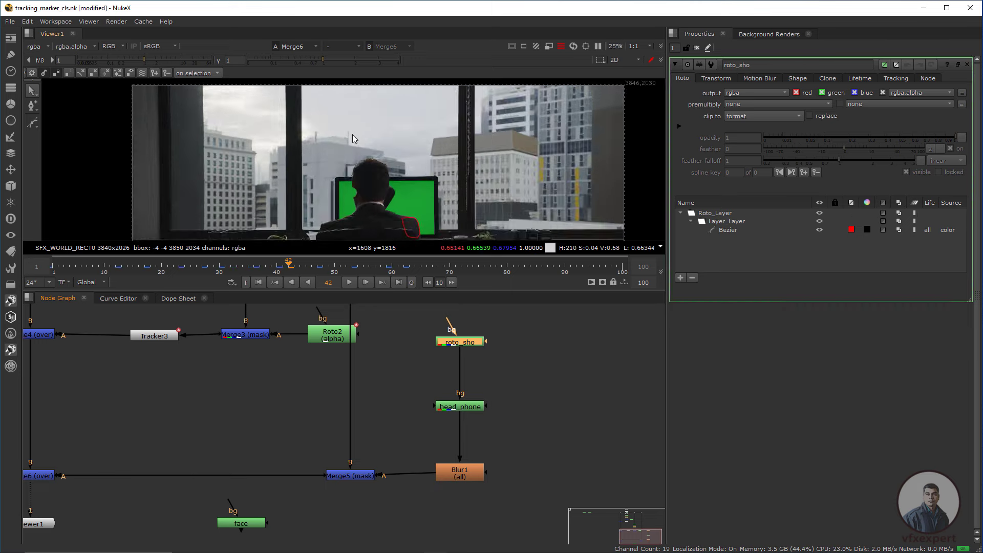
scroll(413, 176, "down", 4)
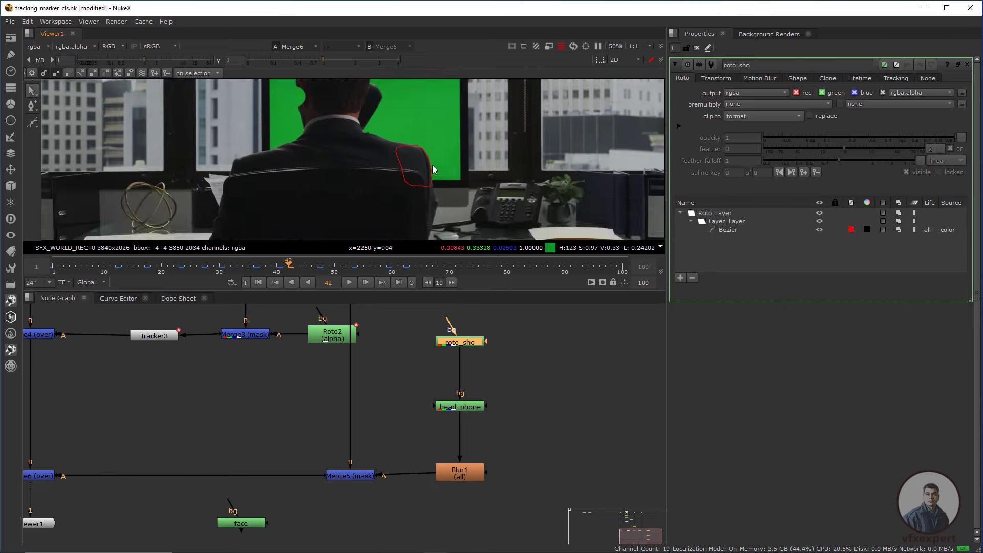
double_click(460, 407)
scroll(365, 198, "up", 5)
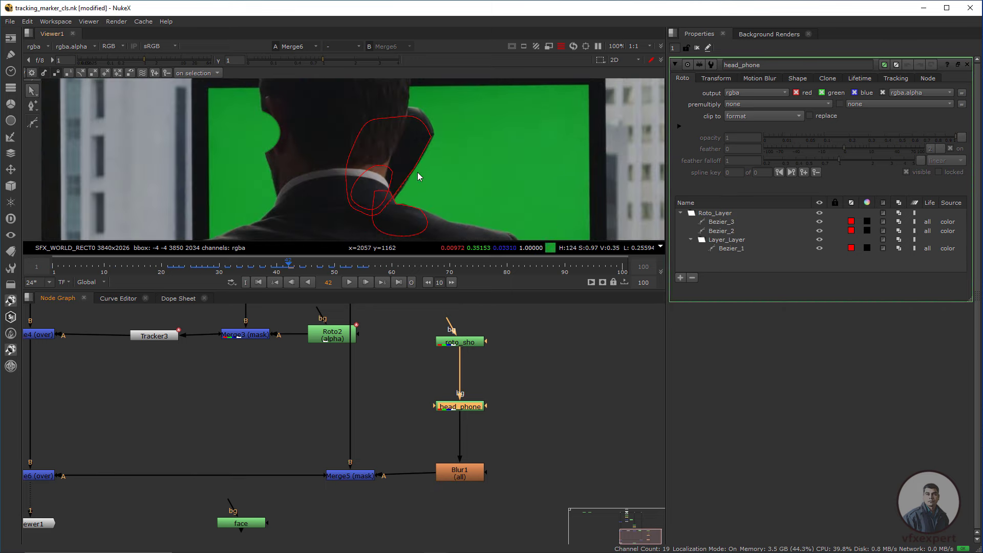
scroll(447, 191, "down", 5)
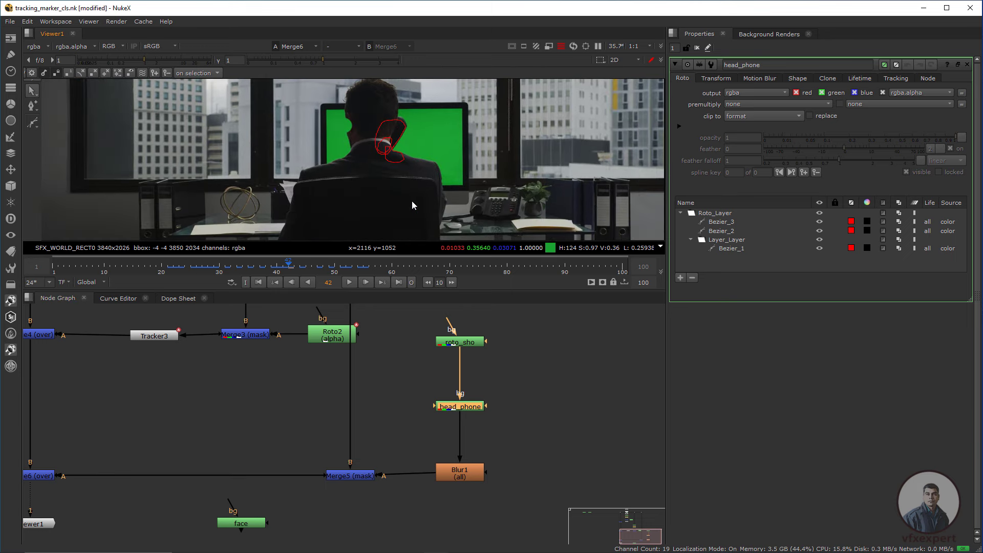
- Add a Merge below Merge5 with the face roto as A and the source plate as B, and set its operation to mask
left_click_drag(245, 523, 415, 529)
double_click(303, 521)
scroll(405, 498, "down", 2)
middle_click_drag(419, 470, 374, 450)
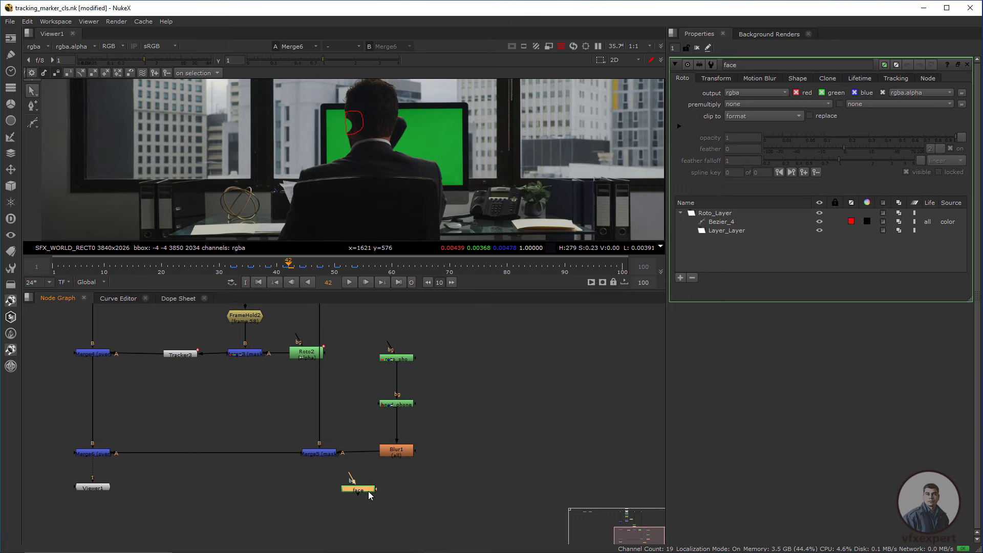
scroll(375, 515, "up", 1)
left_click(373, 514)
key("m")
left_click_drag(383, 499, 342, 365)
middle_click_drag(342, 365, 335, 307)
left_click_drag(364, 499, 426, 502)
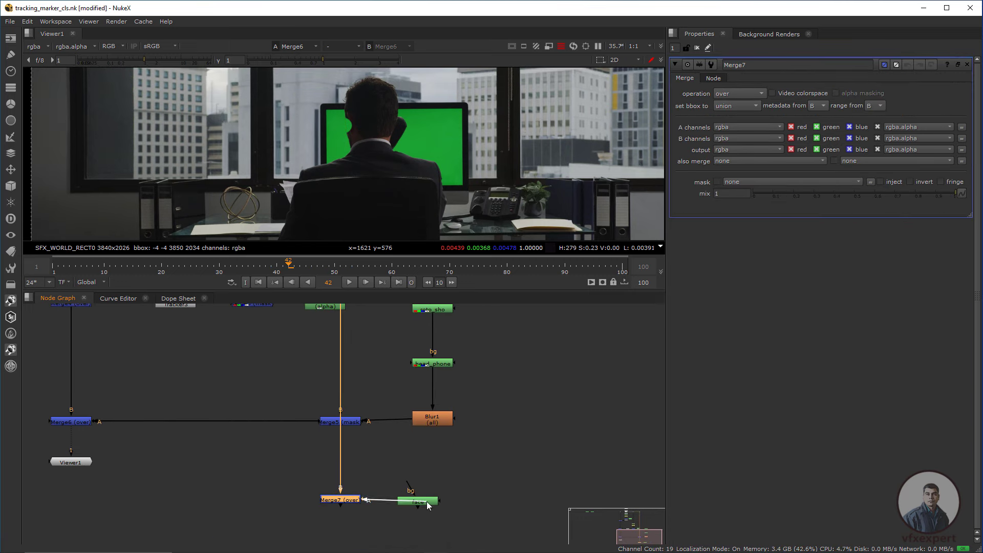
left_click(743, 93)
left_click(738, 167)
- Add an over Merge below Merge6 with the masked face Merge7 as its A input, and view its output
left_click(114, 494)
key("m")
left_click_drag(86, 485, 343, 506)
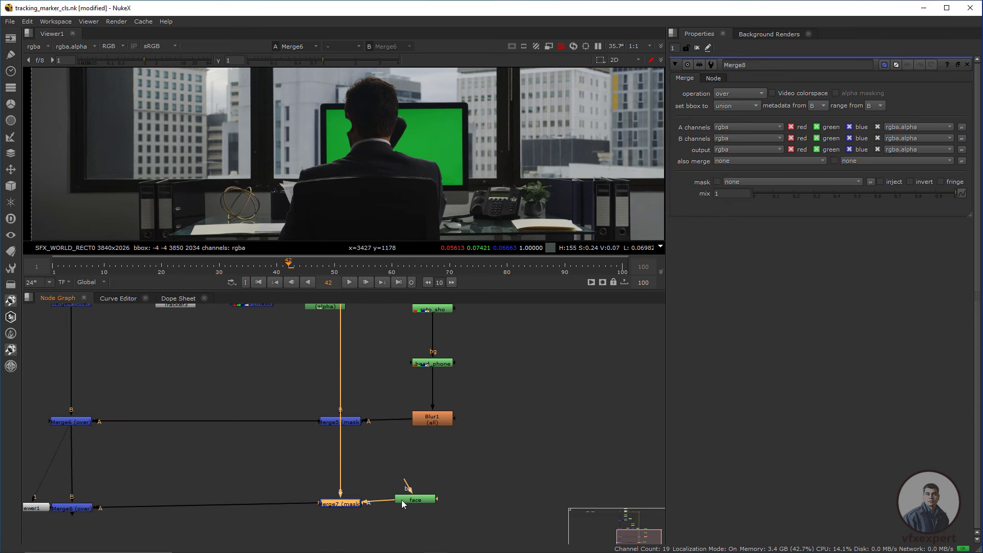
left_click_drag(415, 502, 417, 506)
scroll(157, 484, "down", 1)
middle_click_drag(157, 483, 221, 469)
left_click(158, 490)
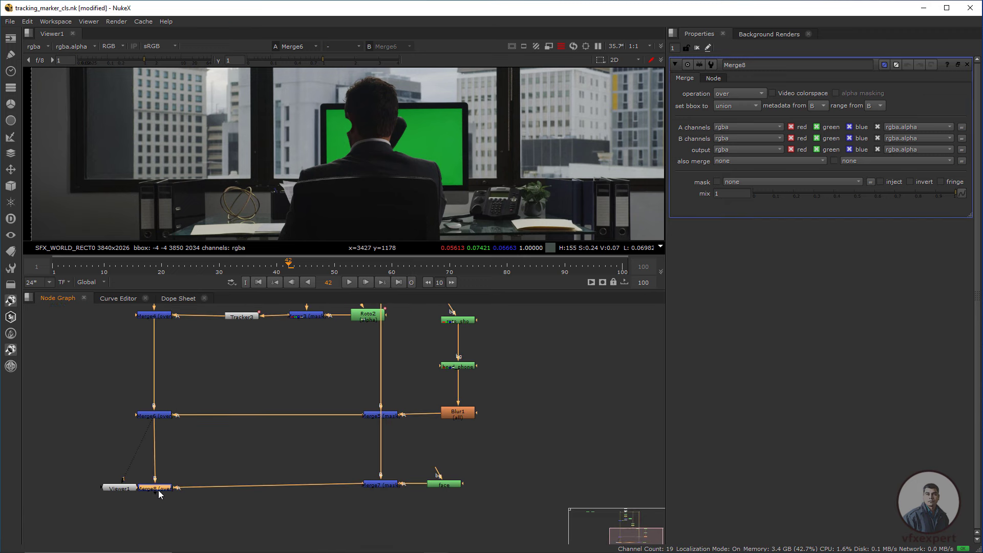
key("1")
- Examine the overall node tree and the merged result at frame 42
scroll(309, 205, "down", 2)
scroll(306, 395, "down", 5)
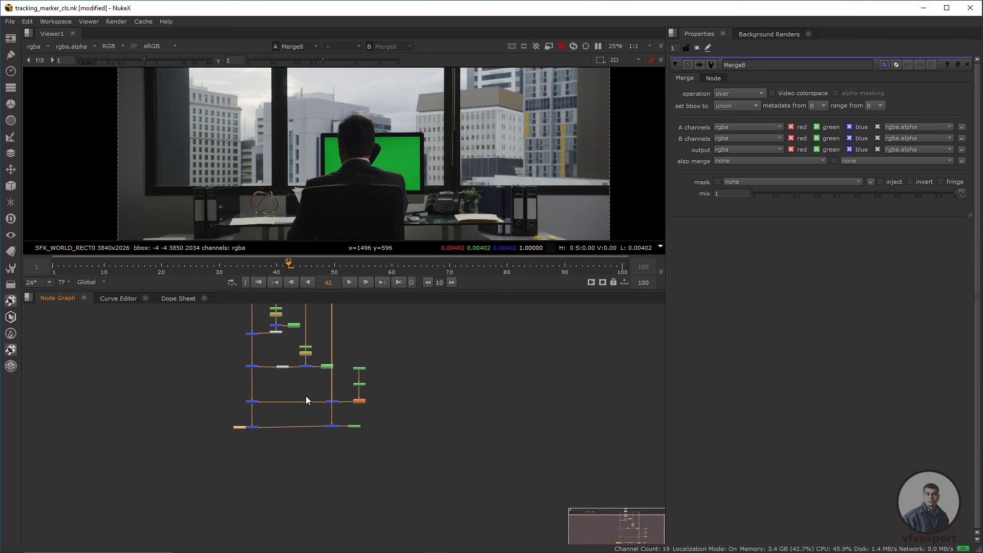
scroll(370, 345, "up", 3)
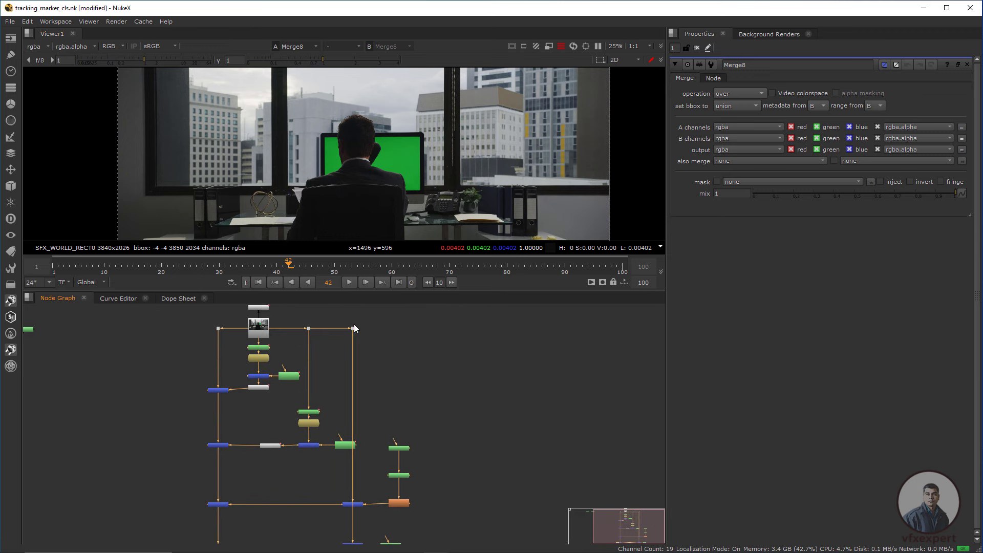
scroll(289, 338, "up", 3)
scroll(290, 337, "down", 3)
scroll(355, 125, "up", 4)
scroll(355, 139, "down", 3)
middle_click_drag(342, 175, 336, 148)
- Review the cleaned composite at frames 1 and 85 with the properties panels cleared
left_click(260, 282)
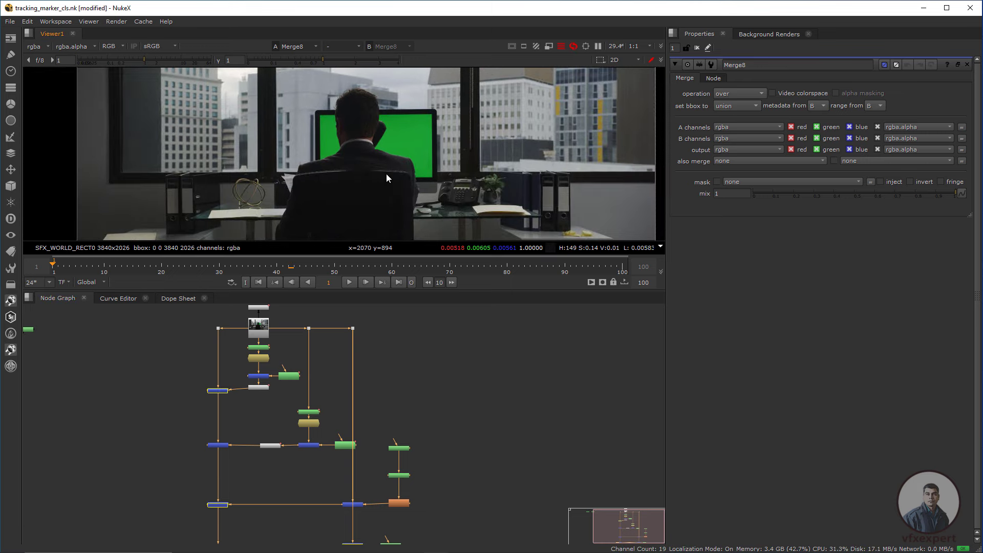
scroll(386, 174, "up", 2)
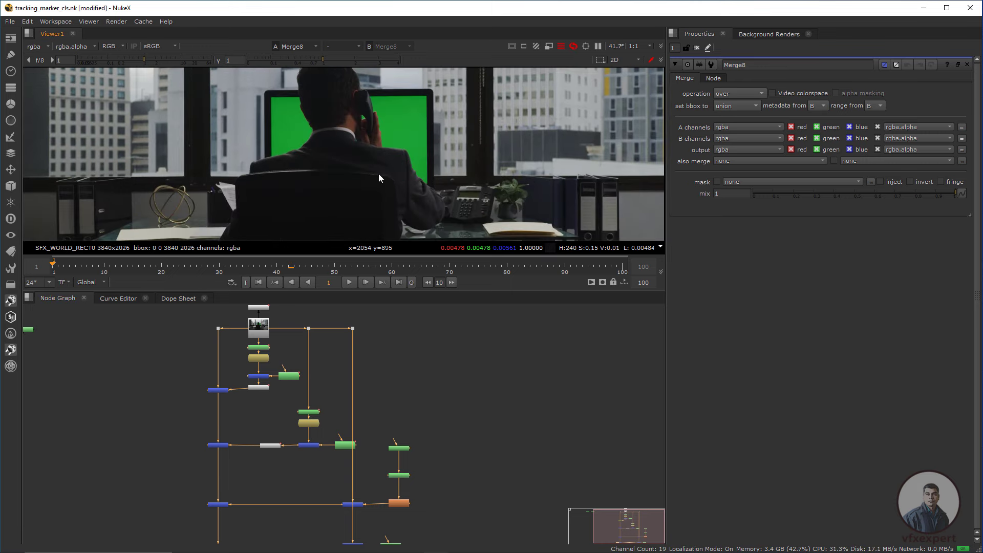
left_click(698, 48)
scroll(400, 160, "down", 3)
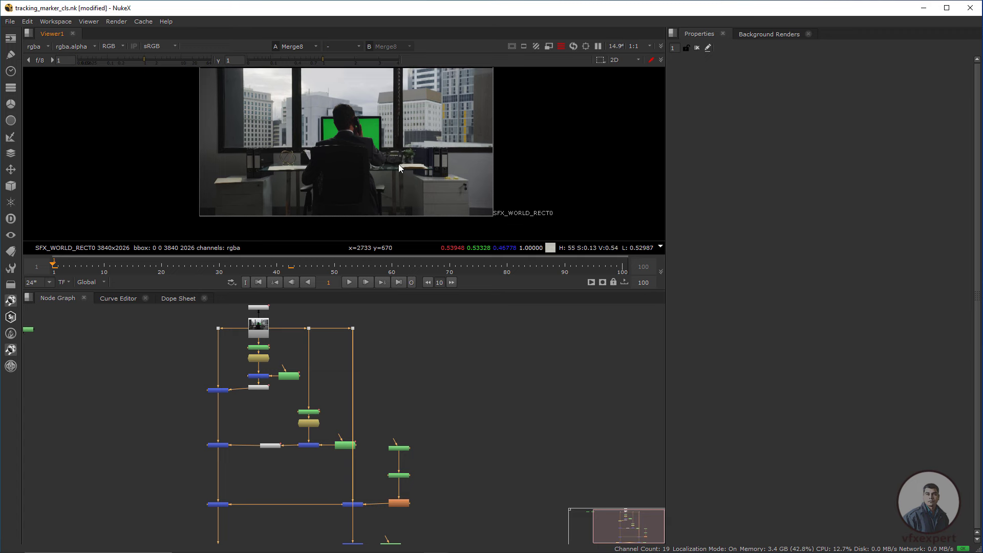
left_click_drag(313, 274, 536, 268)
scroll(502, 216, "up", 2)
scroll(423, 188, "down", 4)
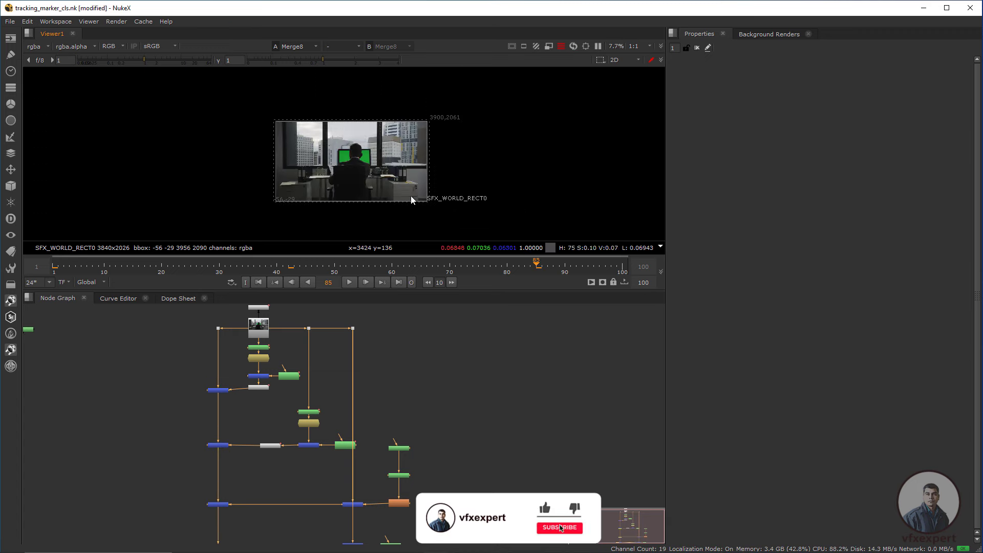
- Move the Viewer1 node directly below Merge8 in the node graph
scroll(392, 402, "up", 1)
middle_click_drag(392, 403, 426, 326)
scroll(297, 417, "up", 2)
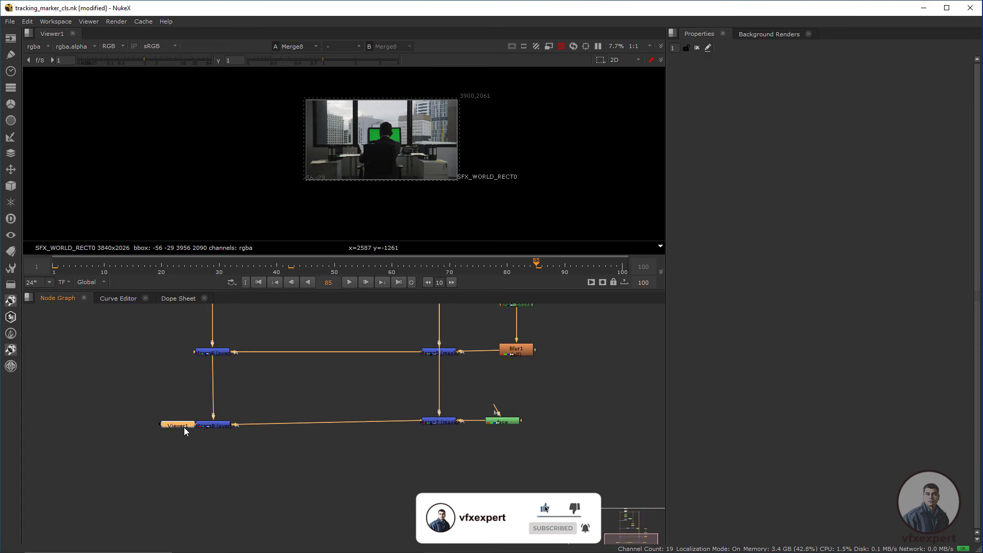
left_click_drag(184, 428, 238, 474)
- Insert a Reformat node after Merge8 and check its output and the complete node tree
scroll(218, 461, "up", 3)
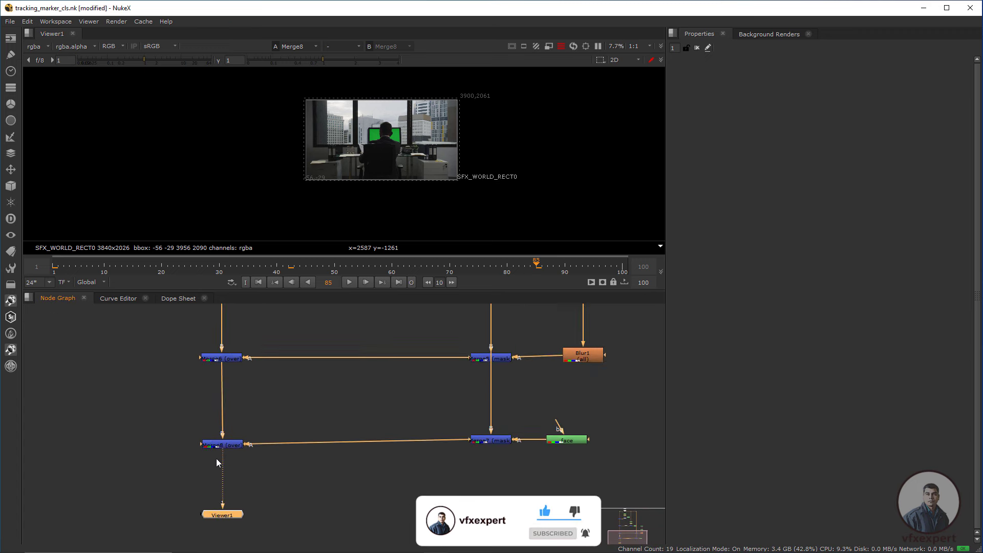
left_click(226, 440)
key("Tab")
type("refo")
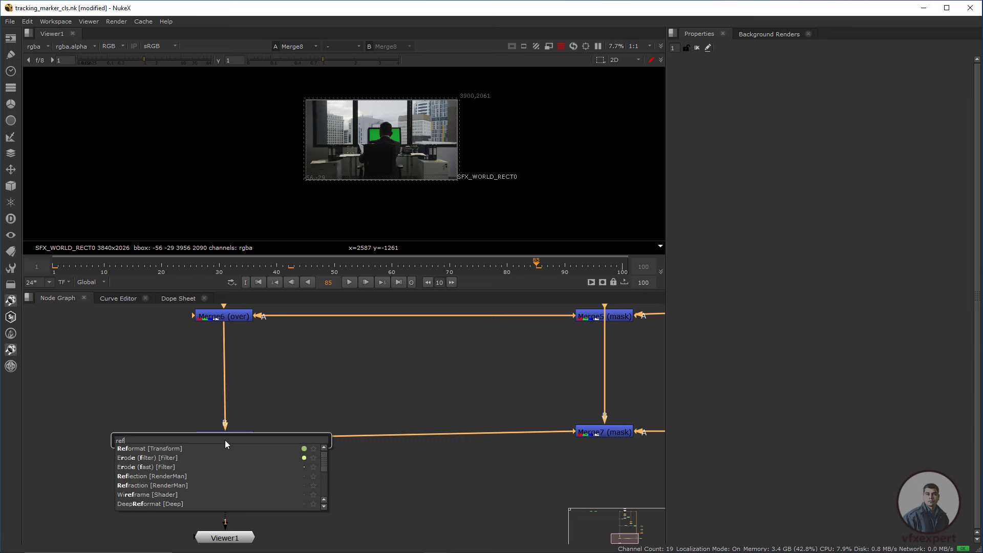
left_click(159, 449)
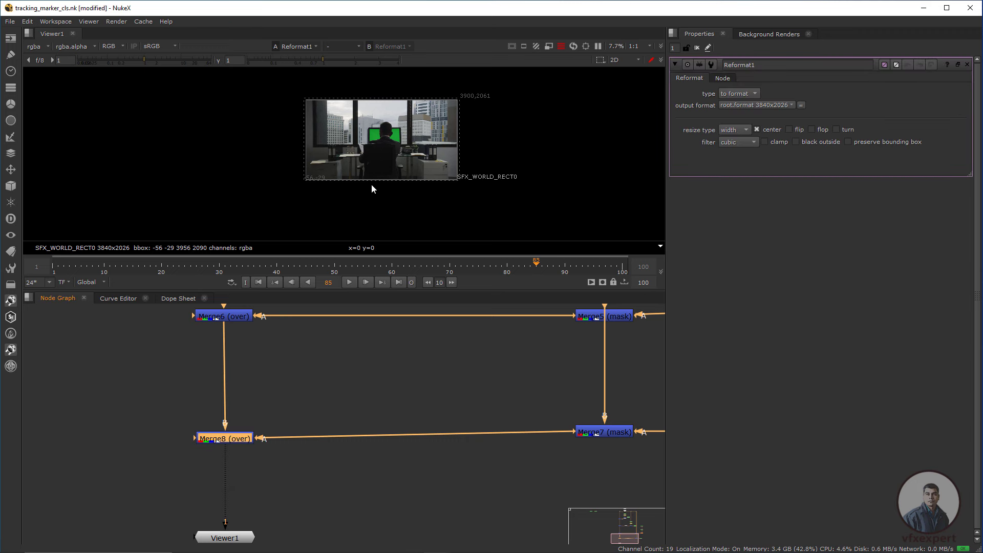
scroll(371, 183, "up", 5)
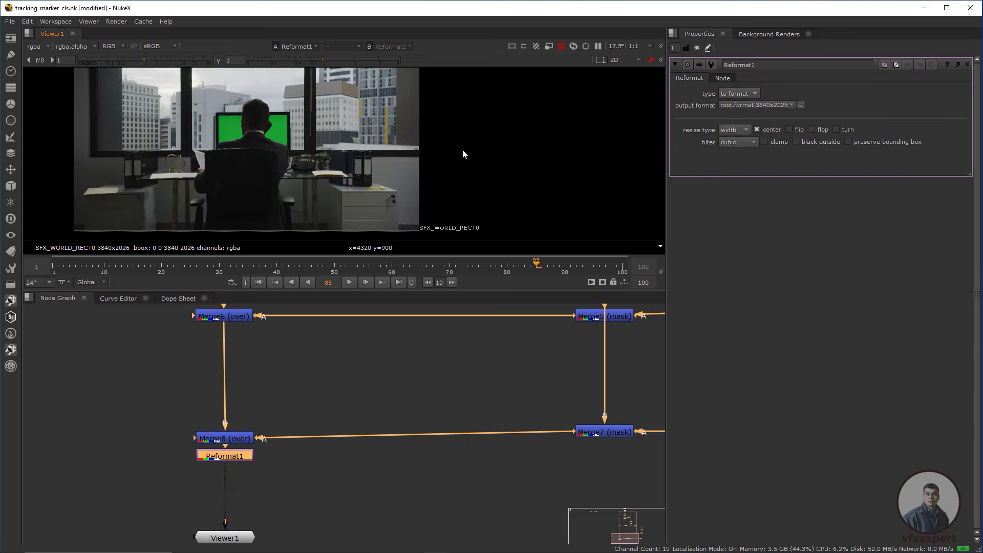
scroll(338, 148, "down", 2)
scroll(428, 451, "down", 6)
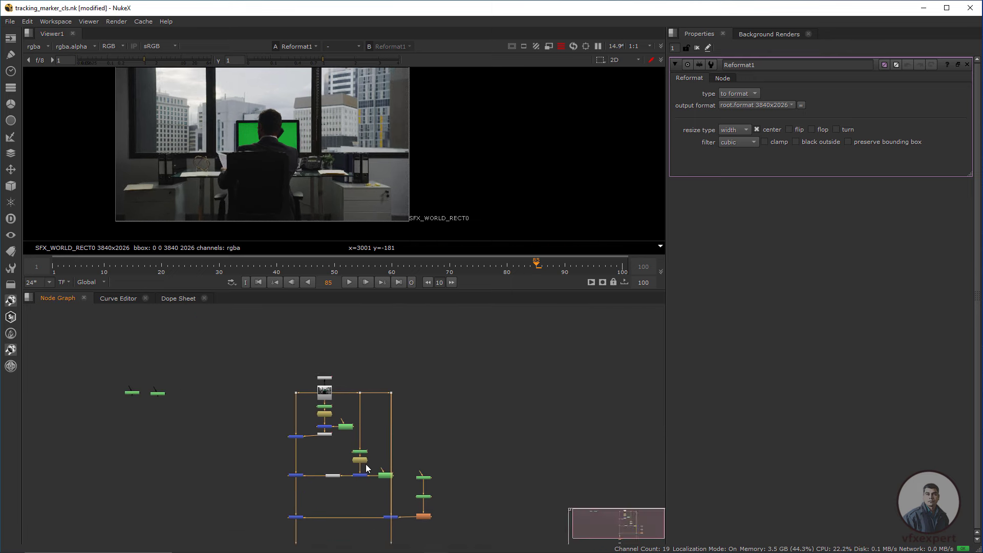
scroll(367, 468, "up", 3)
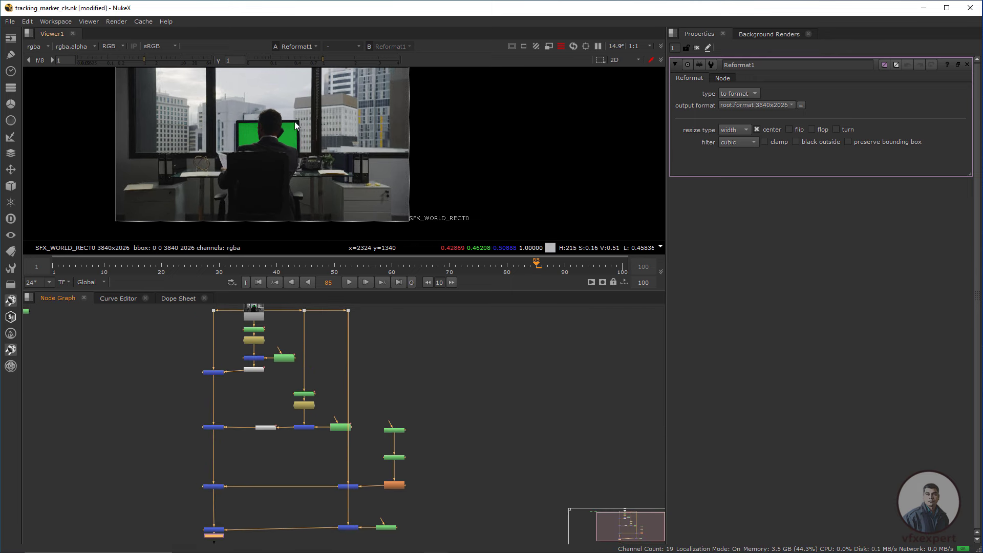
- Scrub through the reformatted composite from frame 12 to frame 86, inspecting the cleaned green monitor up close
key("f")
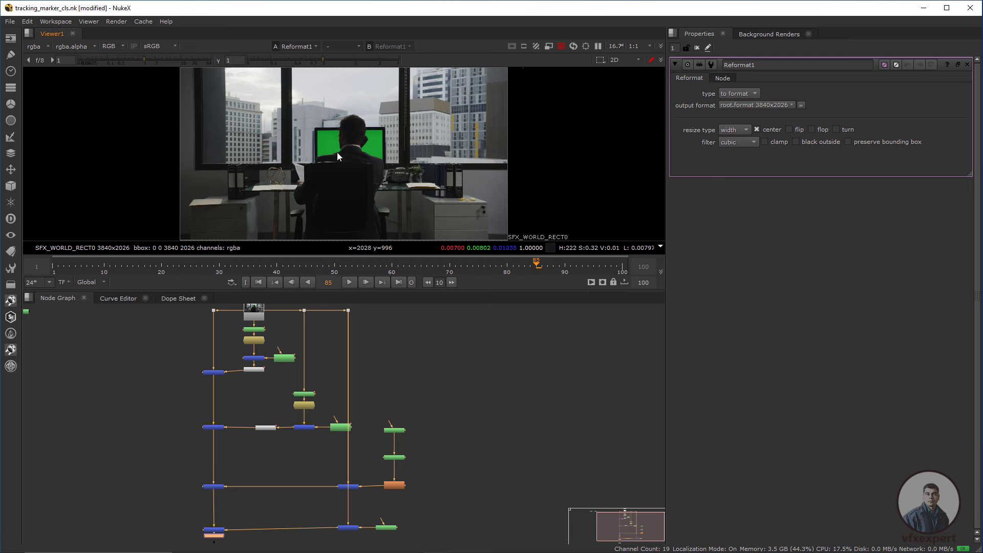
scroll(337, 153, "up", 2)
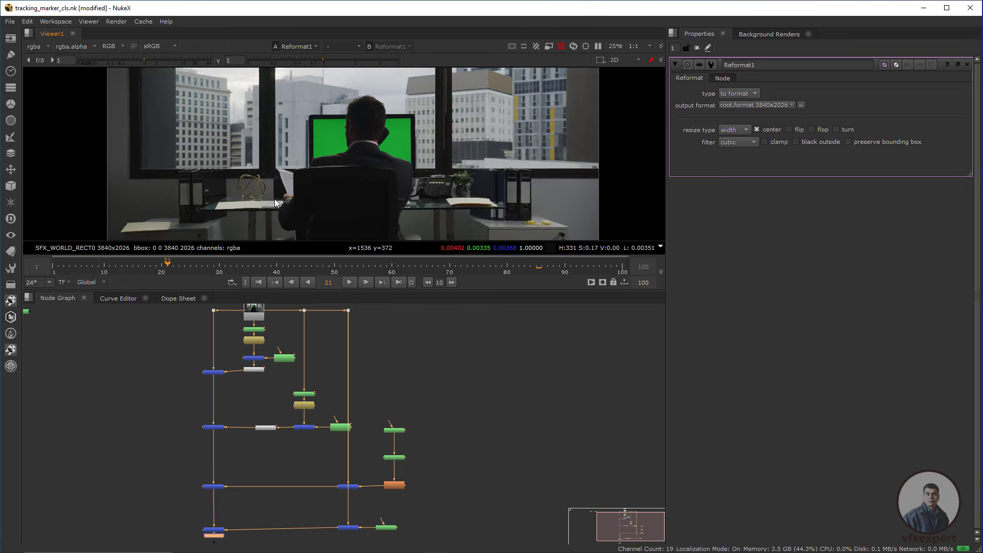
scroll(277, 203, "up", 2)
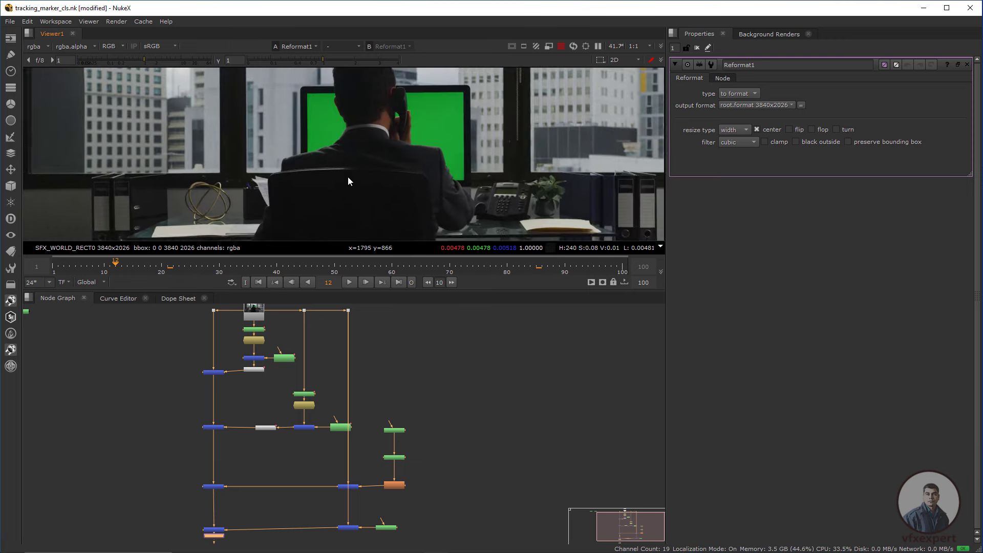
scroll(348, 181, "up", 2)
left_click_drag(169, 264, 329, 269)
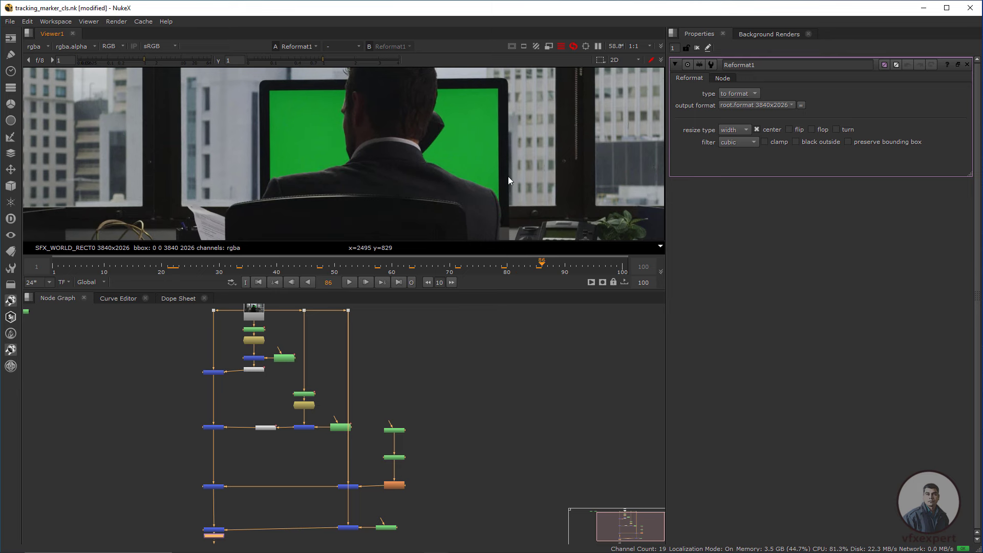
- Examine the man's shoulders, the chair edge and the monitor borders closely at frame 86
scroll(315, 134, "down", 2)
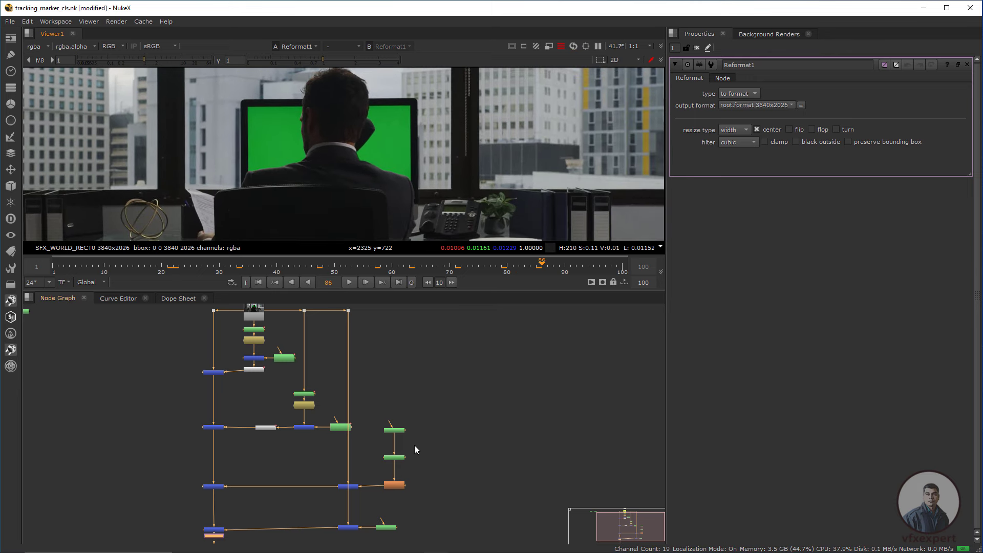
scroll(308, 151, "up", 2)
scroll(335, 167, "down", 1)
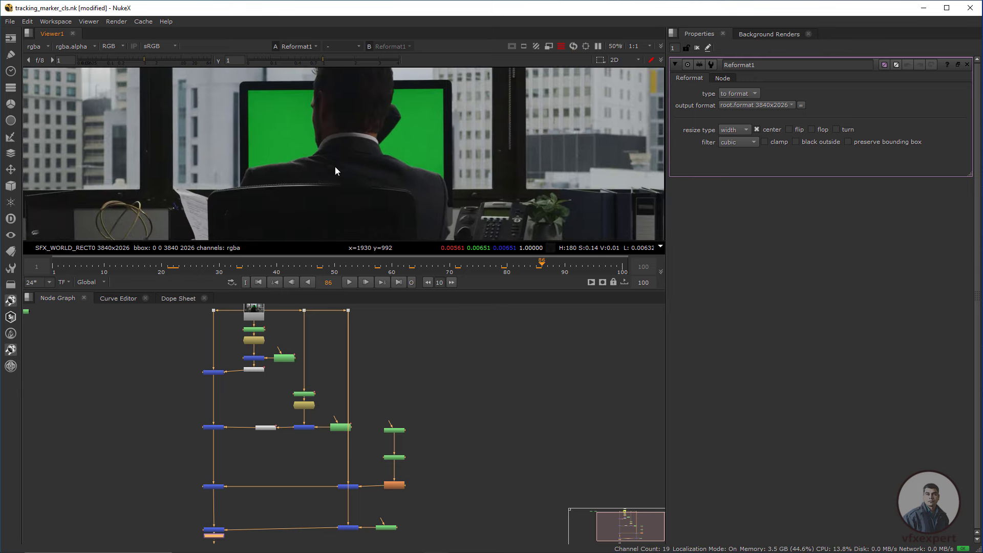
middle_click_drag(335, 167, 366, 167)
scroll(345, 210, "up", 2)
scroll(357, 159, "down", 3)
scroll(367, 168, "up", 3)
left_click_drag(387, 163, 314, 195)
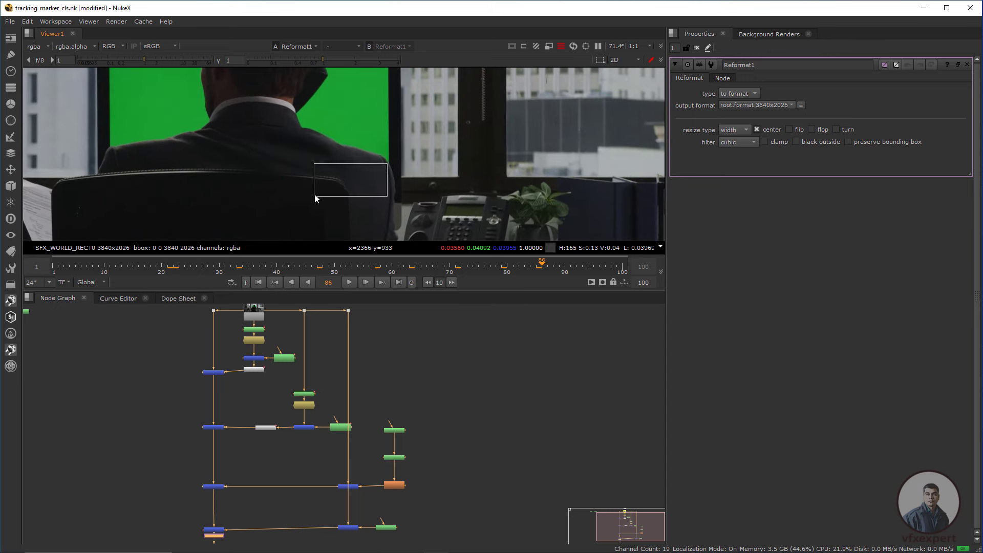
- Review the cleaned shot at frames 68, 20 and 80, including the wider framing and the lower part of the node tree
scroll(358, 177, "down", 2)
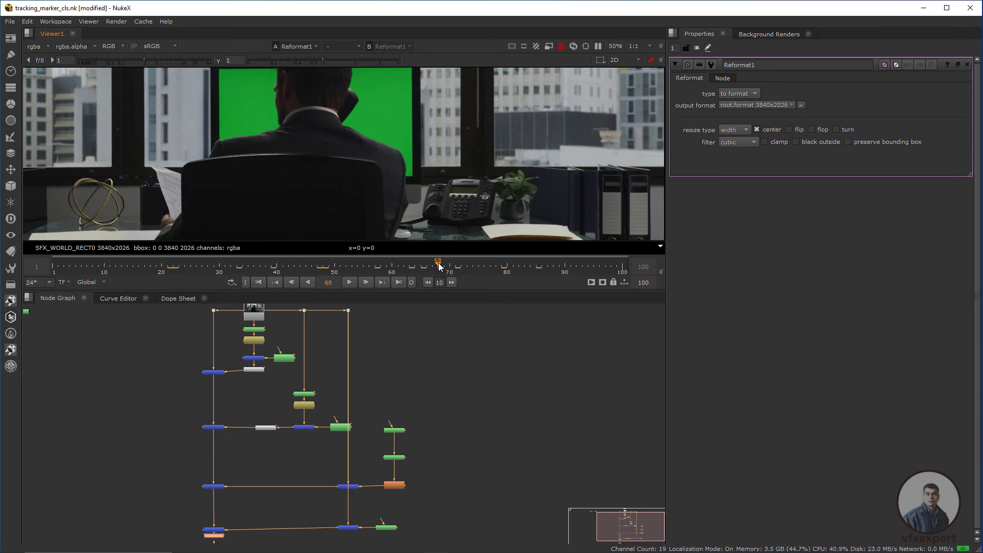
left_click(175, 271)
left_click_drag(174, 271, 156, 269)
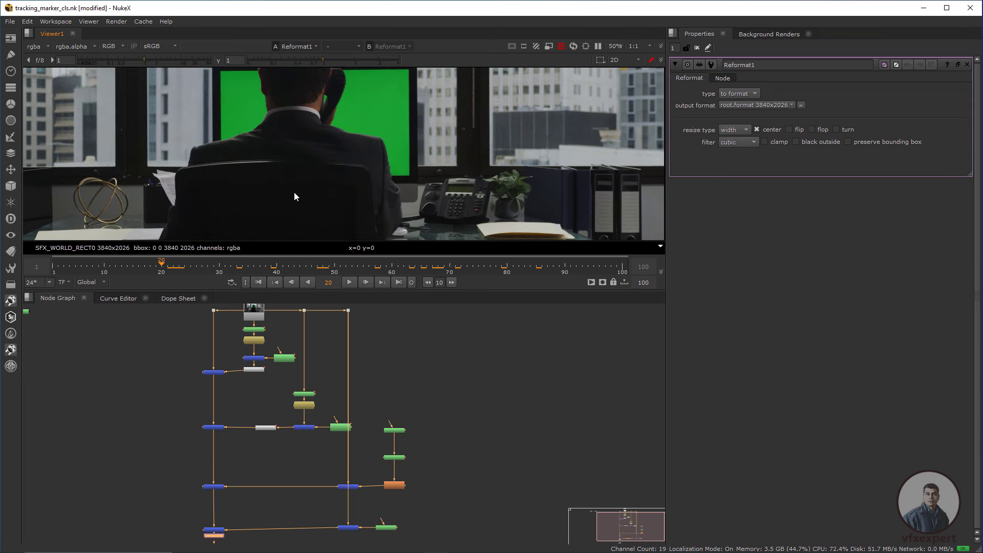
scroll(324, 201, "down", 2)
scroll(328, 205, "down", 3)
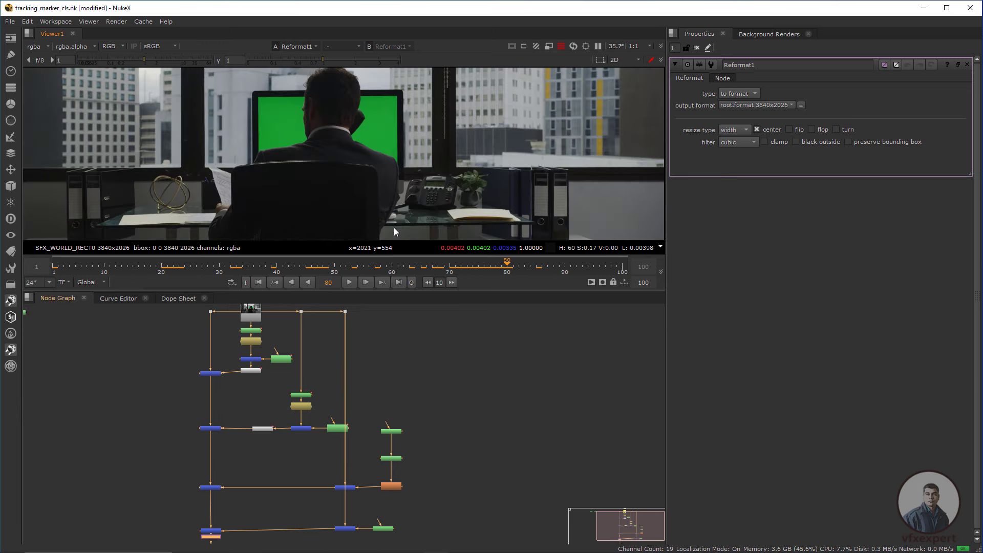
middle_click_drag(394, 227, 402, 189)
scroll(361, 186, "down", 1)
scroll(318, 422, "down", 1)
middle_click_drag(318, 422, 338, 398)
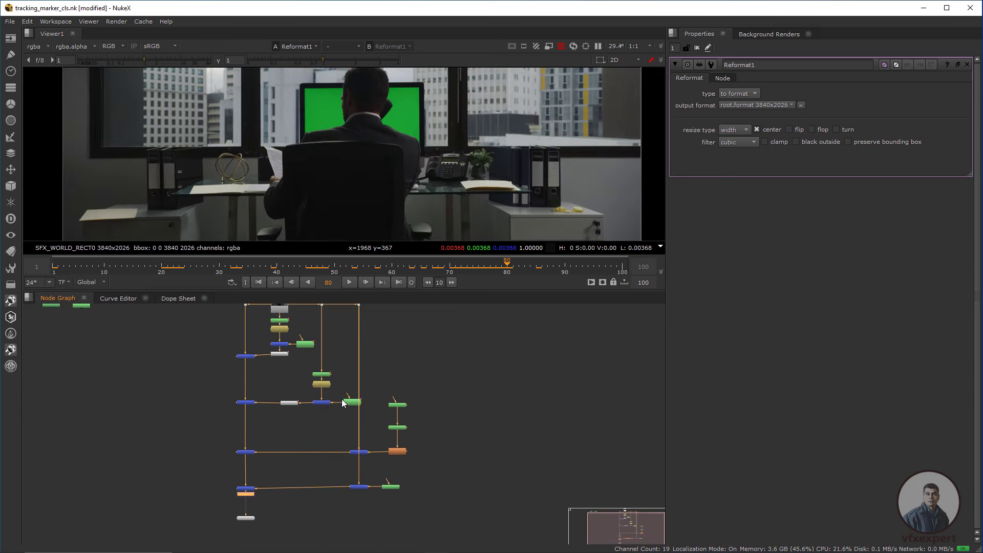